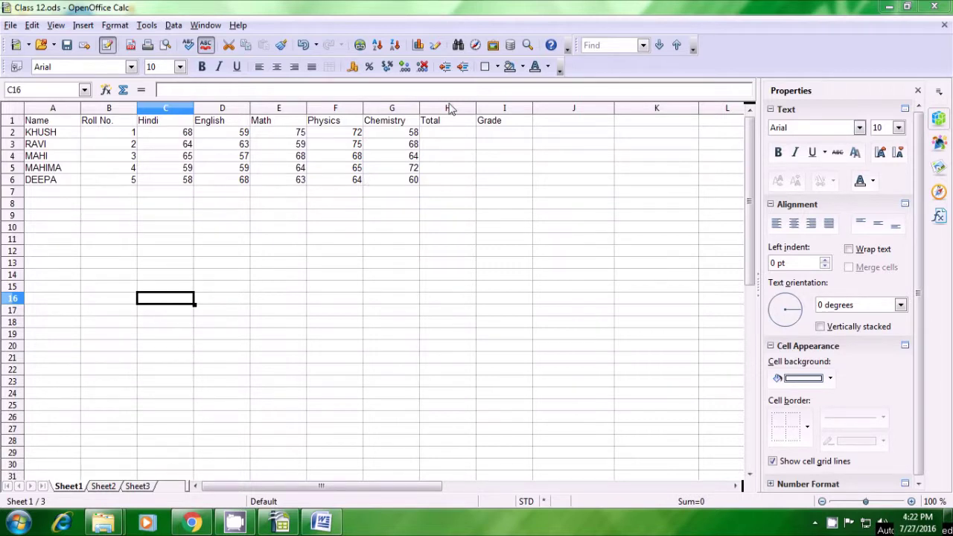
Step: Enter =SUM(C2:G2) in H2 to total KHUSH's five subject marks as 332
{"action": "left_click", "coordinate": [443, 135]}
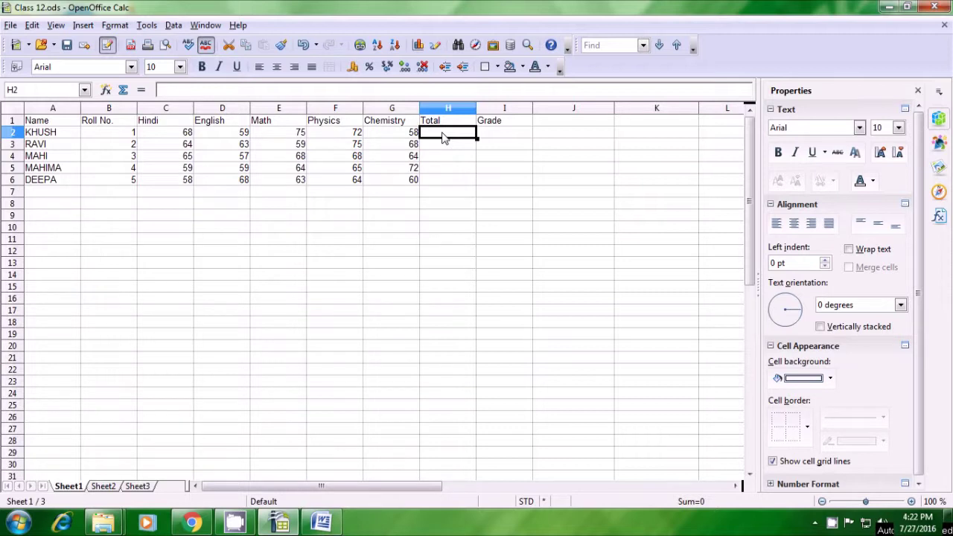
{"action": "type", "text": "="}
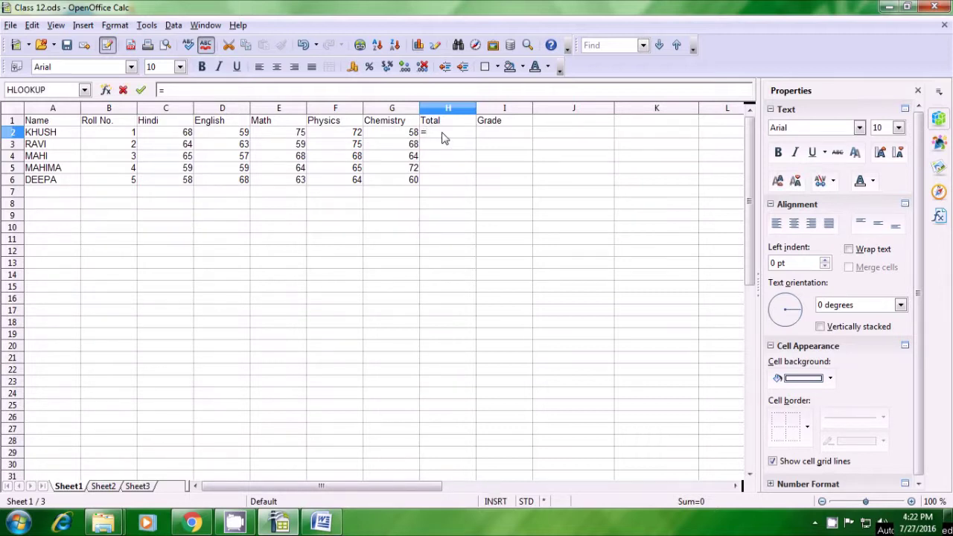
{"action": "type", "text": "sum"}
{"action": "type", "text": "("}
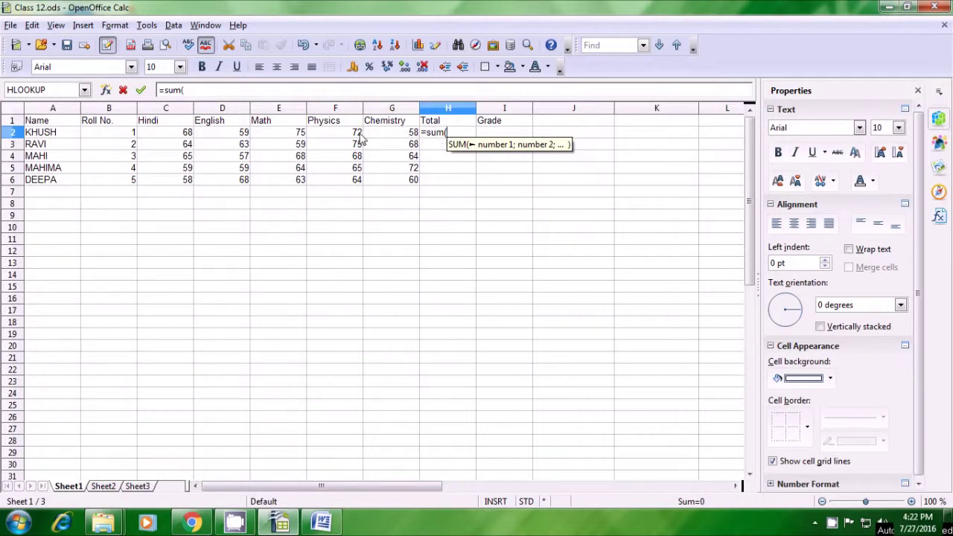
{"action": "left_click", "coordinate": [182, 136]}
{"action": "left_click_drag", "start_coordinate": [182, 135], "coordinate": [375, 140]}
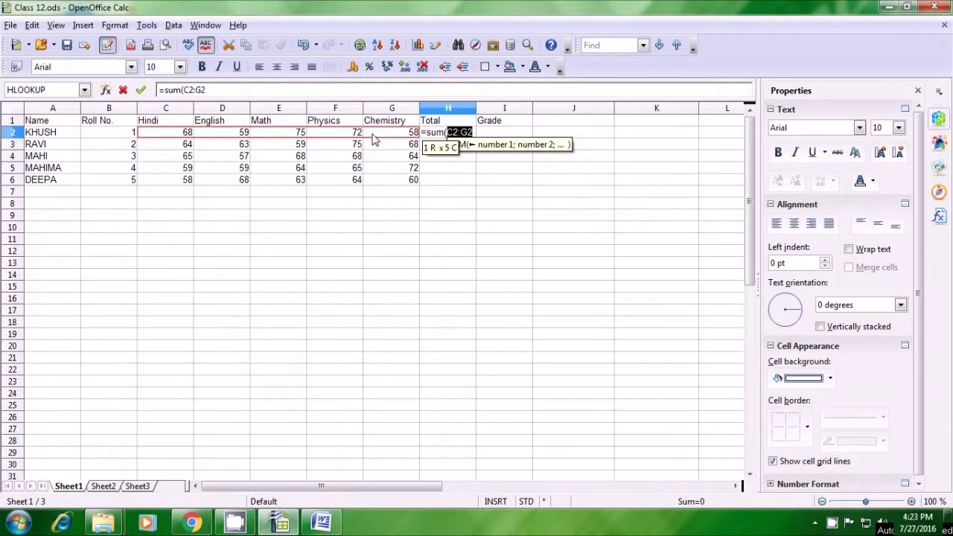
{"action": "type", "text": ")"}
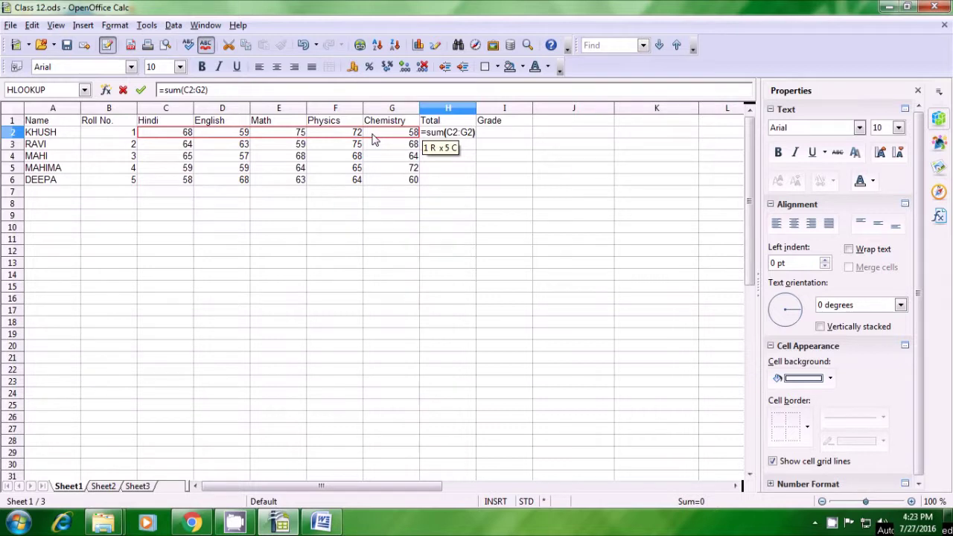
{"action": "key", "text": "Return"}
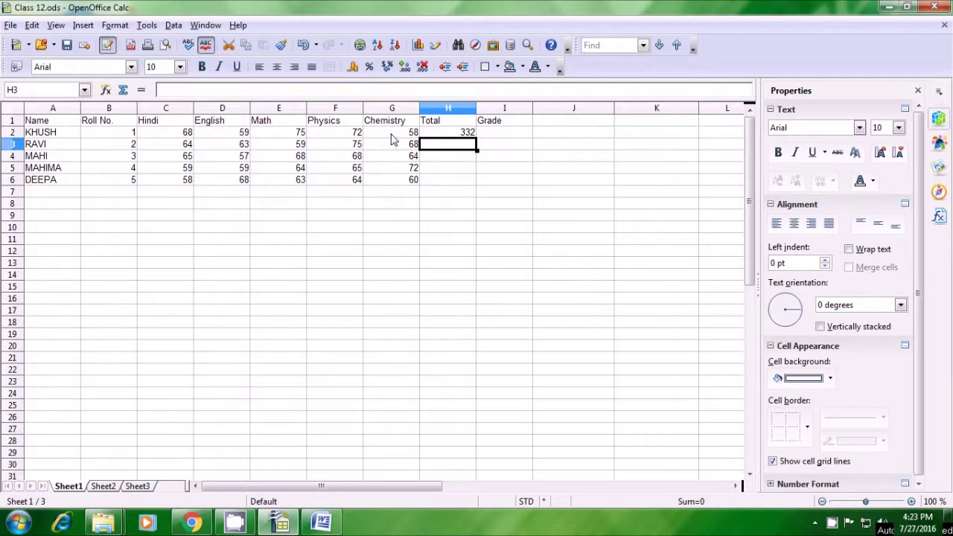
Step: Fill the SUM formula from H2 down to H6, giving totals 332, 329, 322, 319 and 313
{"action": "left_click", "coordinate": [446, 135]}
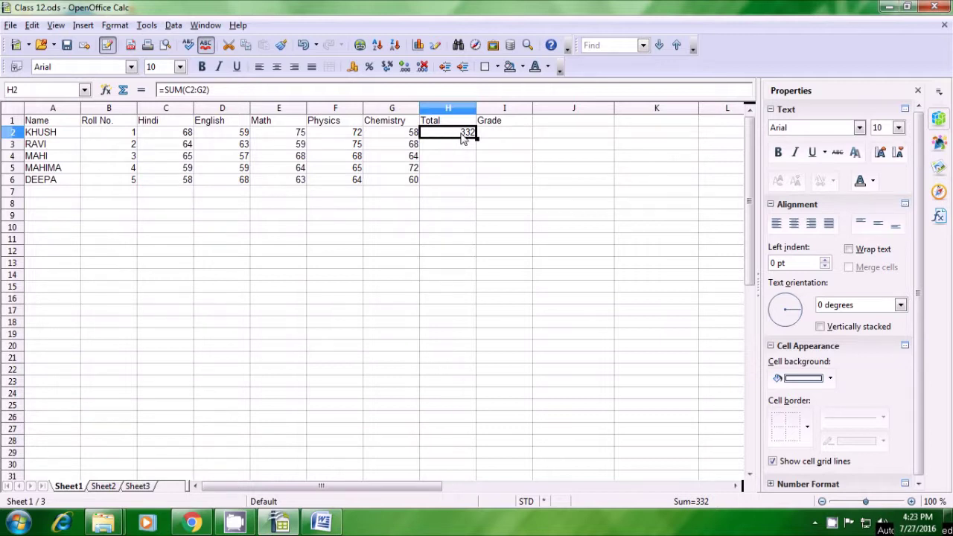
{"action": "left_click_drag", "start_coordinate": [476, 138], "coordinate": [478, 184]}
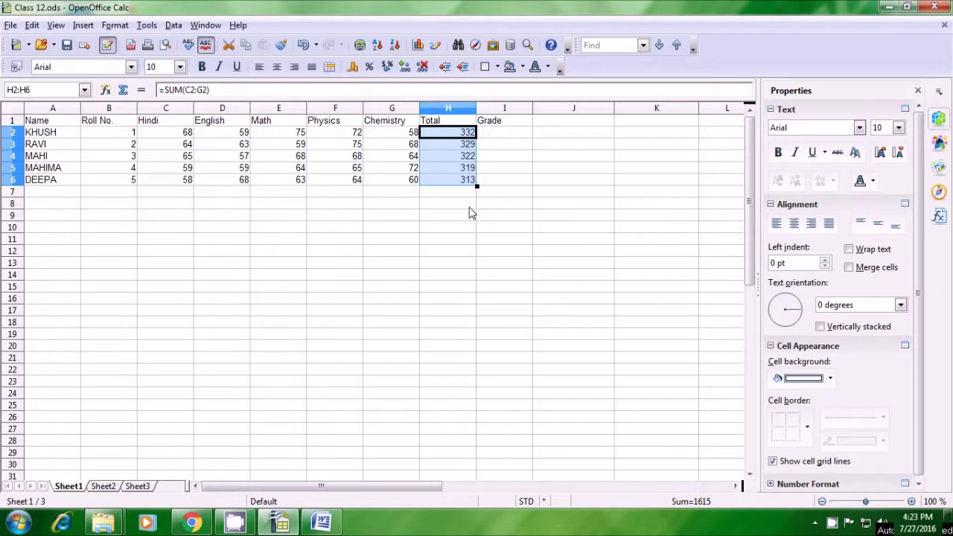
{"action": "left_click", "coordinate": [469, 208]}
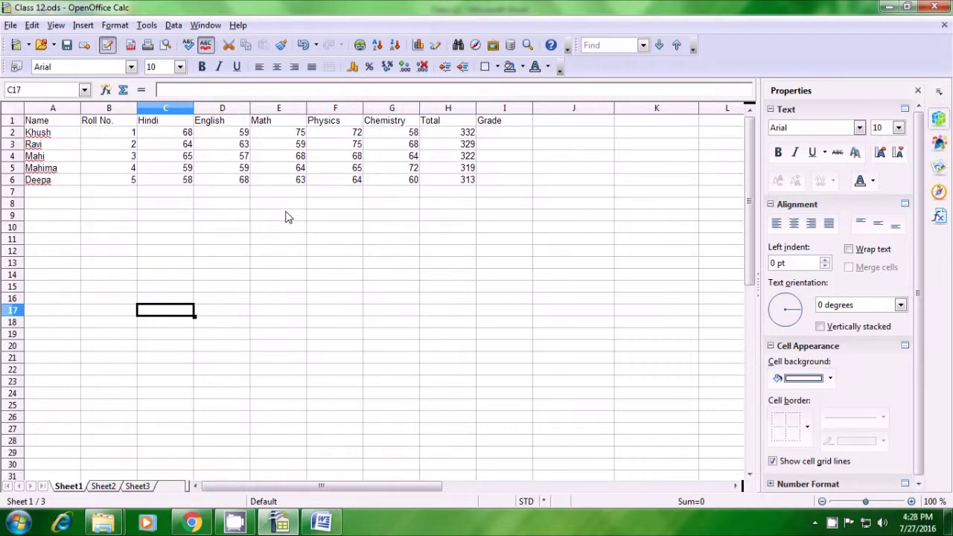
Step: Change the student names in A2:A6 to UPPERCASE using Format > Change Case
{"action": "left_click_drag", "start_coordinate": [49, 135], "coordinate": [49, 184]}
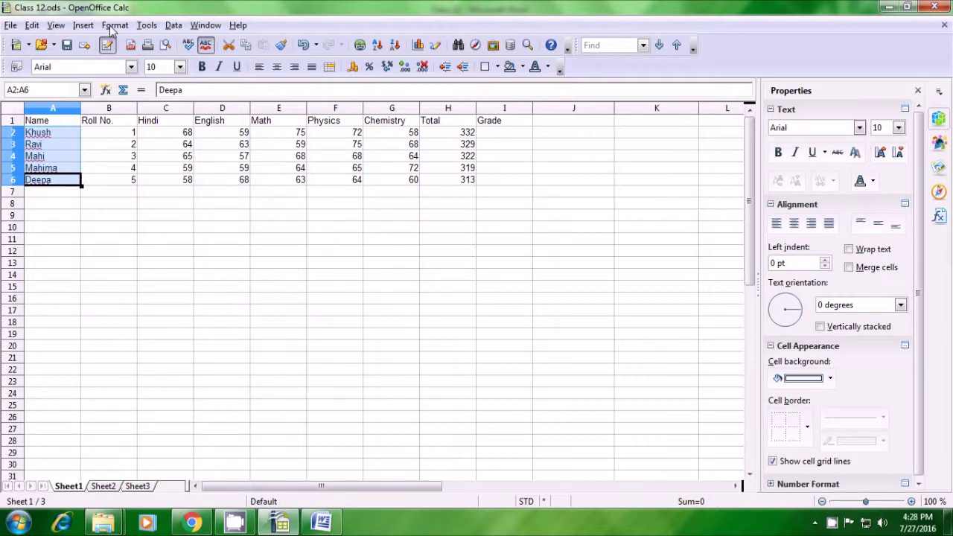
{"action": "left_click", "coordinate": [113, 26]}
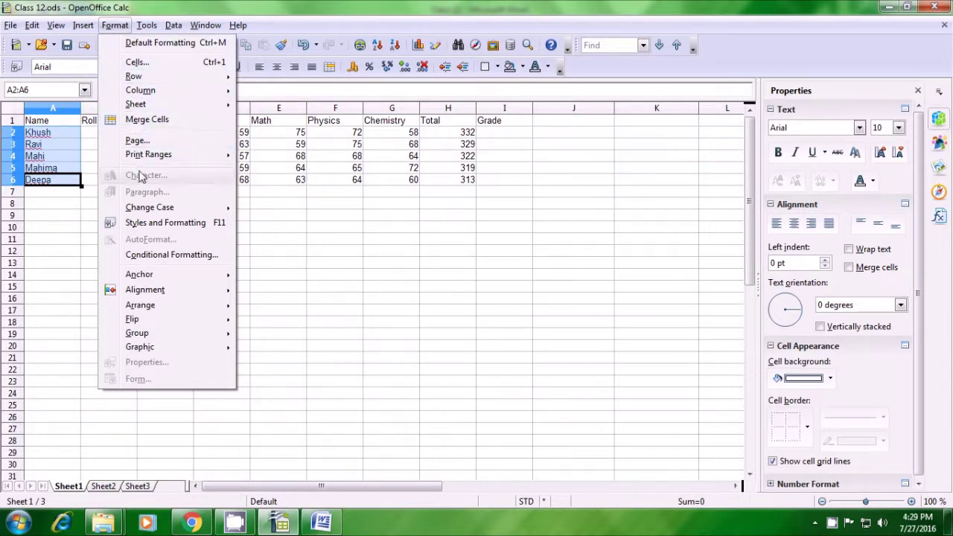
{"action": "mouse_move", "coordinate": [149, 208]}
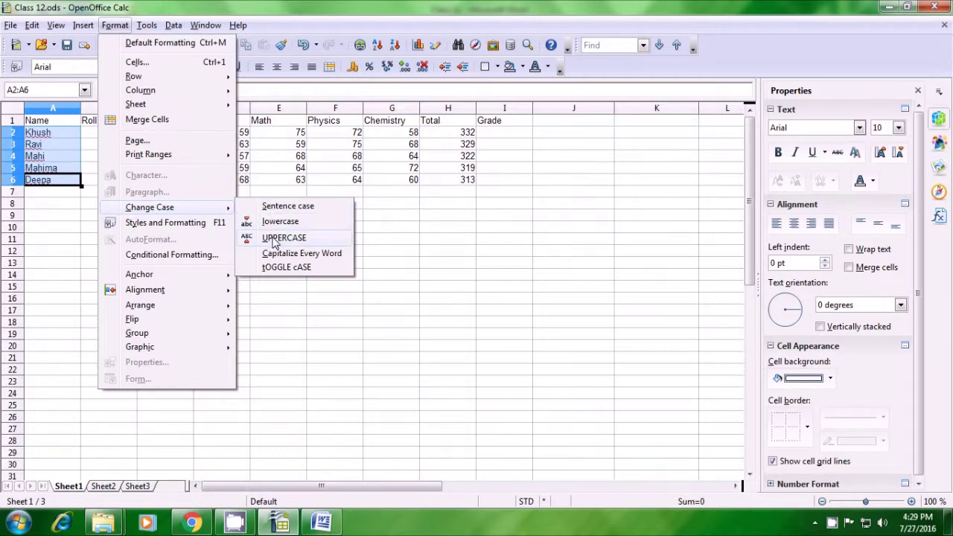
{"action": "left_click", "coordinate": [275, 238]}
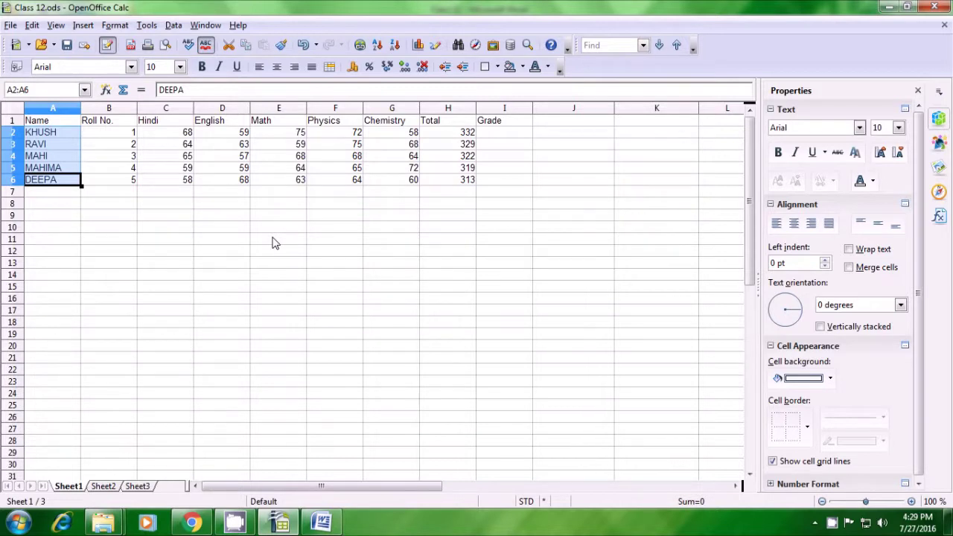
{"action": "left_click", "coordinate": [273, 240]}
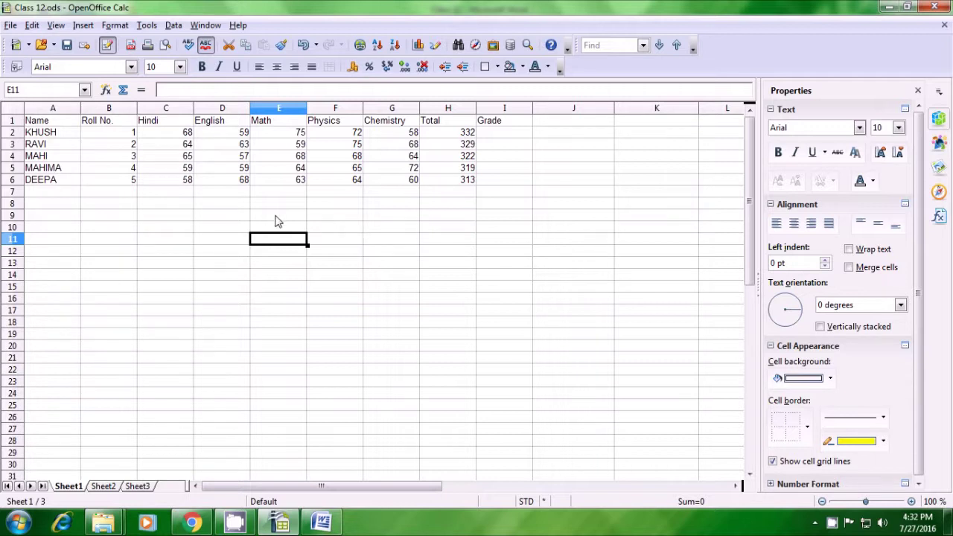
Step: Insert a chart from the whole marks table A1:I6
{"action": "left_click_drag", "start_coordinate": [45, 126], "coordinate": [506, 190]}
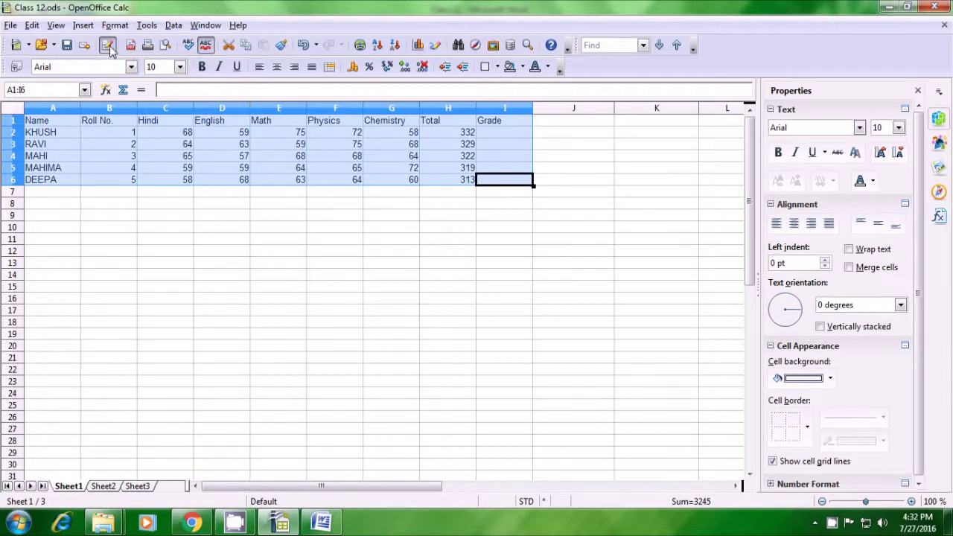
{"action": "left_click", "coordinate": [84, 25]}
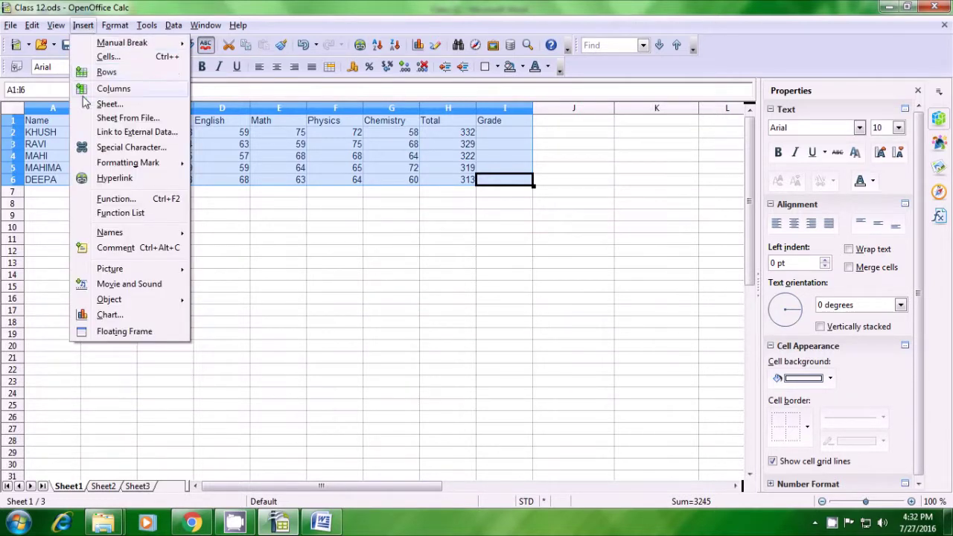
{"action": "left_click", "coordinate": [109, 315]}
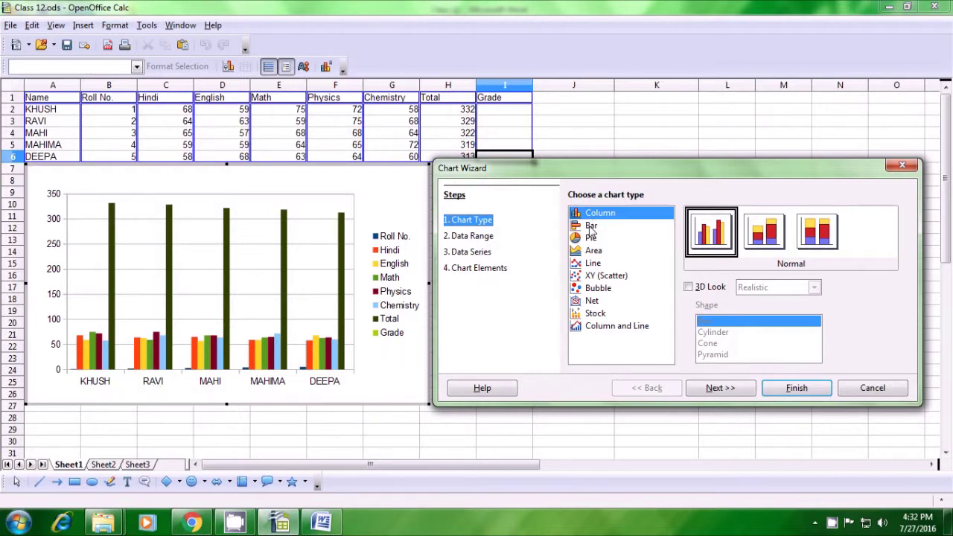
Step: Choose Bar as the chart type and continue to the data range step
{"action": "left_click", "coordinate": [591, 227]}
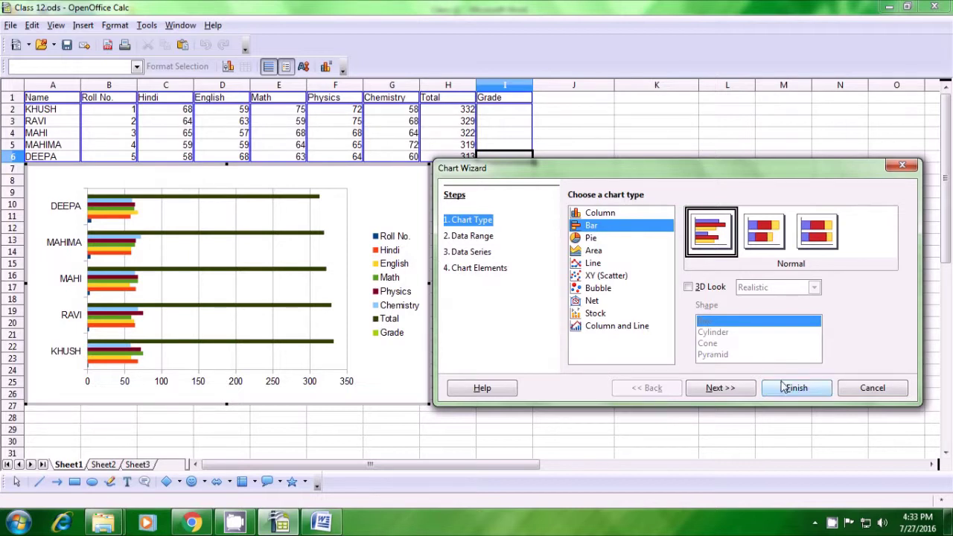
{"action": "left_click", "coordinate": [728, 392]}
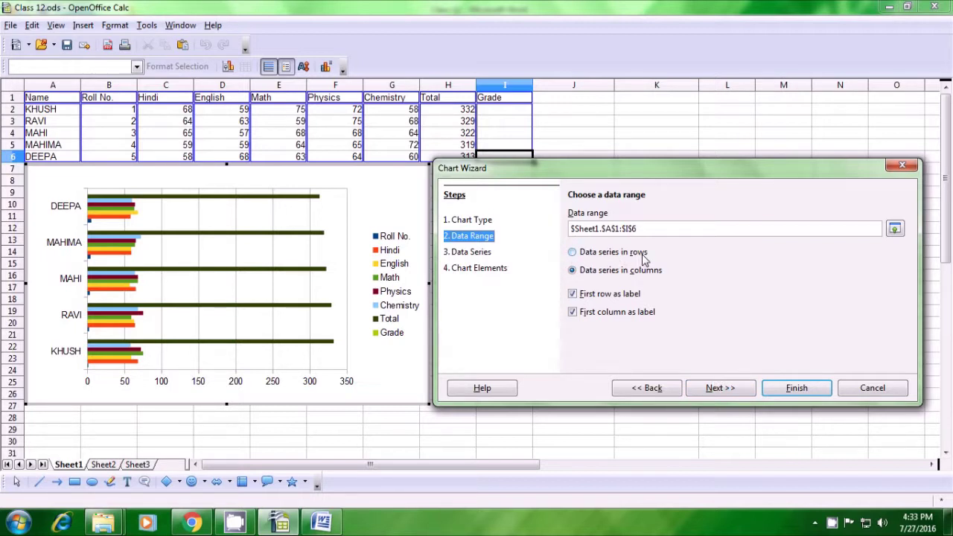
Step: Keep the data series in columns for $Sheet1.$A$1:$I$6 and advance to Data Series
{"action": "left_click", "coordinate": [574, 253]}
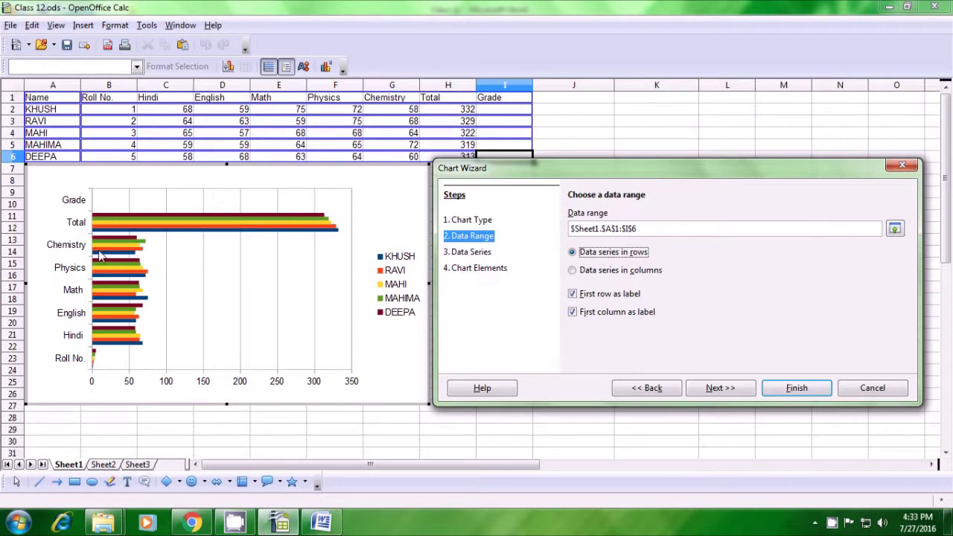
{"action": "left_click", "coordinate": [572, 273]}
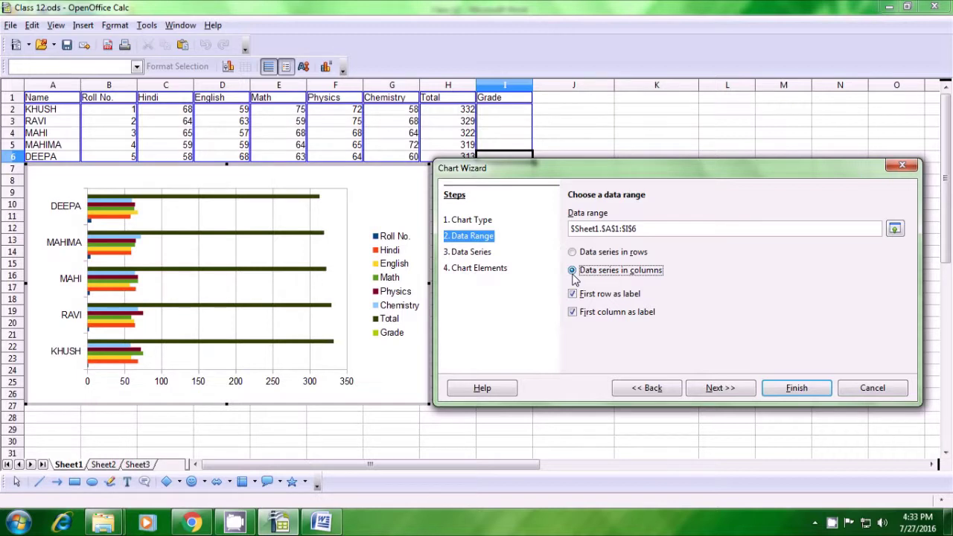
{"action": "left_click", "coordinate": [729, 389]}
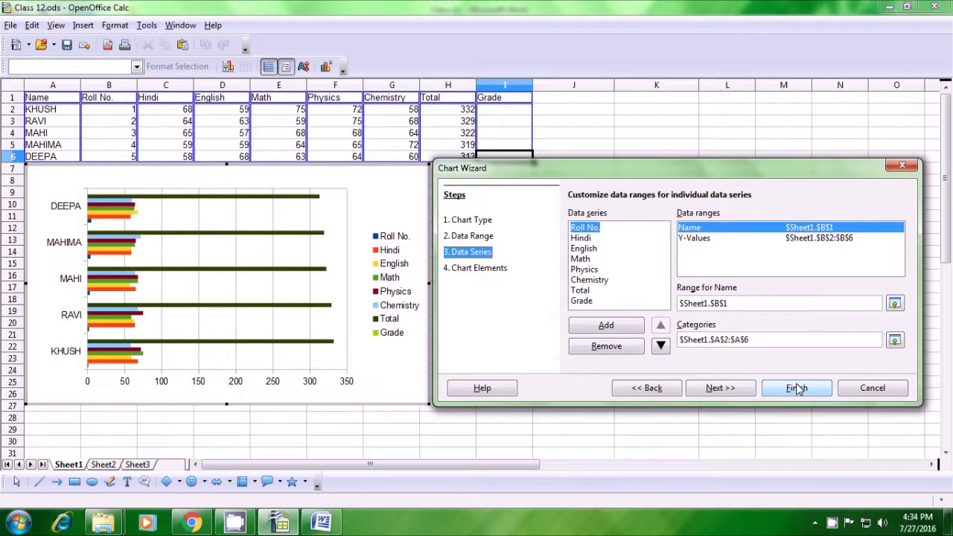
Step: Set the chart legend position to Bottom and finish the Chart Wizard
{"action": "left_click", "coordinate": [745, 395]}
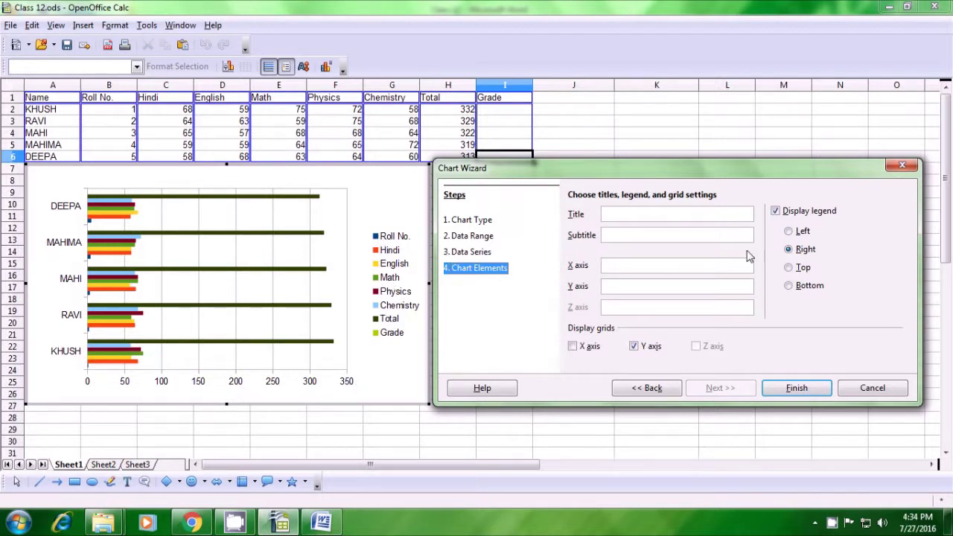
{"action": "left_click", "coordinate": [789, 268]}
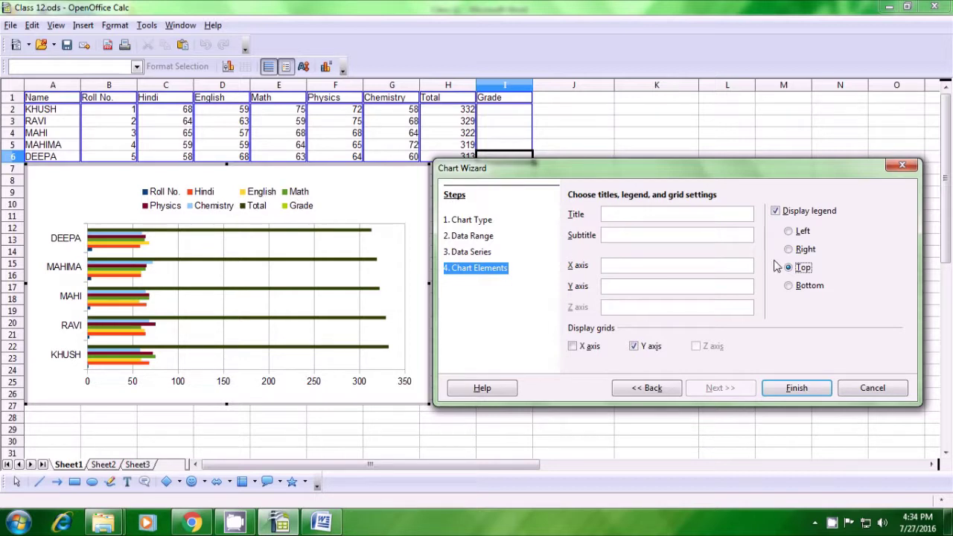
{"action": "left_click", "coordinate": [792, 288]}
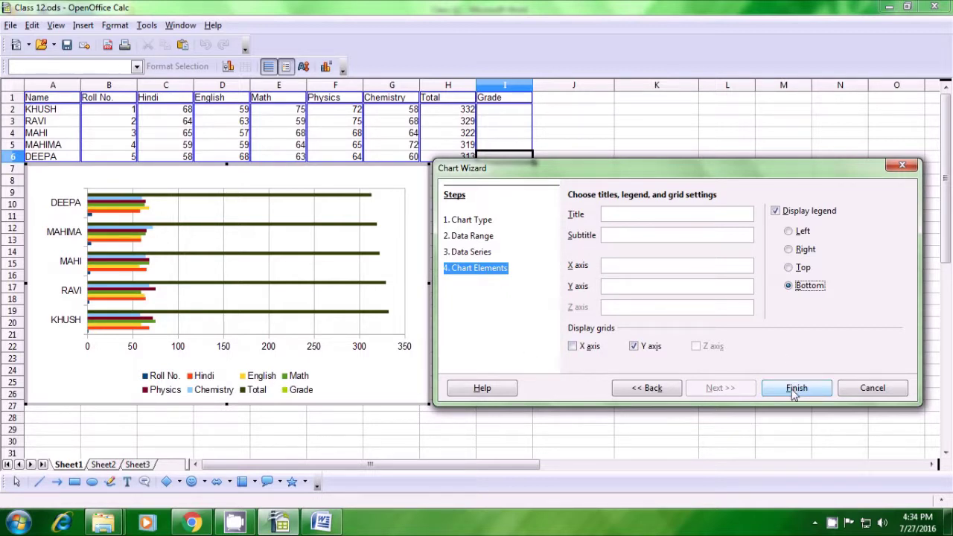
{"action": "left_click", "coordinate": [794, 393]}
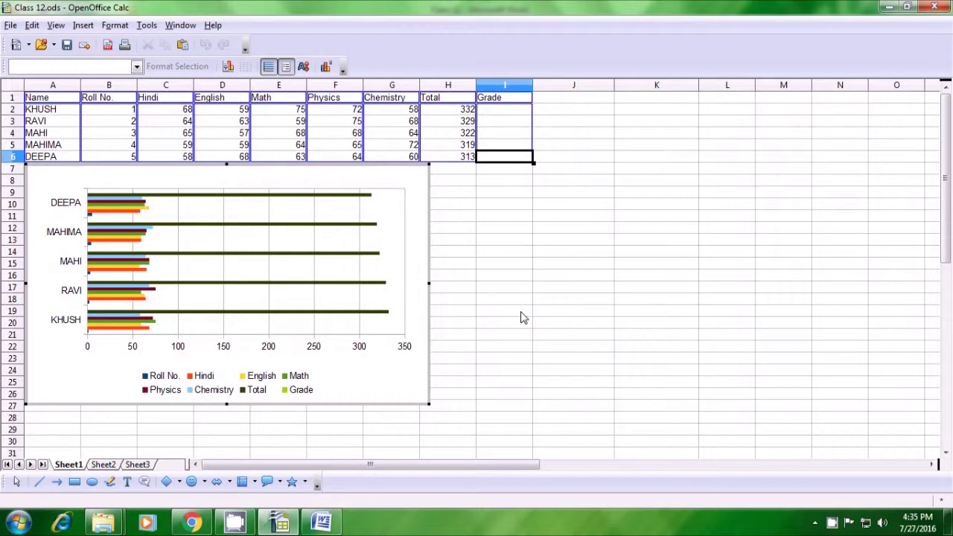
Step: Shrink the bar chart from its top-left corner and move it down-right below the table
{"action": "left_click", "coordinate": [221, 268]}
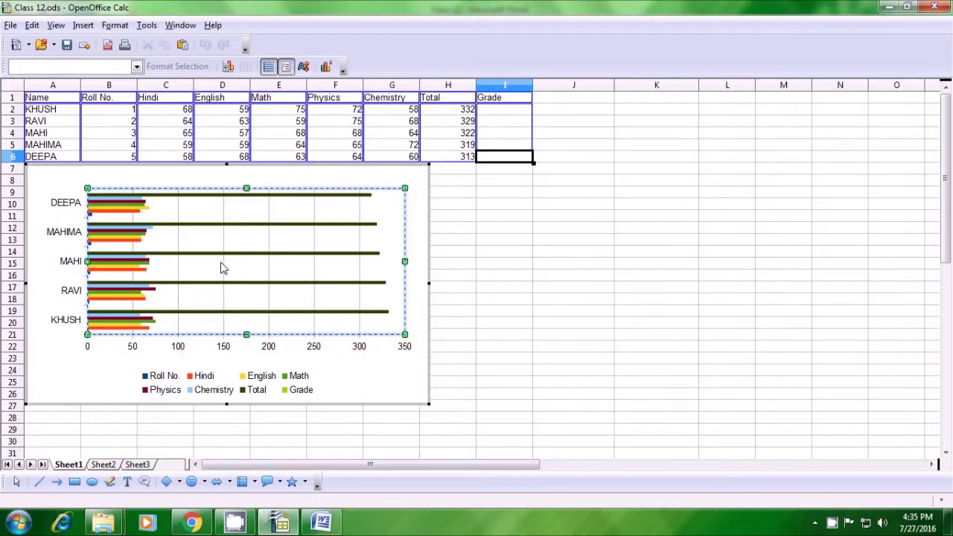
{"action": "left_click_drag", "start_coordinate": [221, 268], "coordinate": [215, 259]}
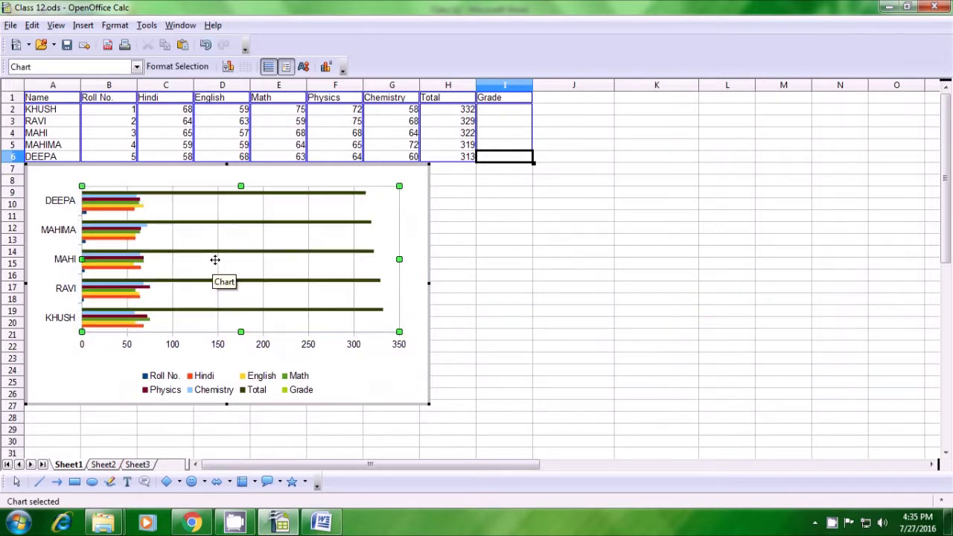
{"action": "left_click", "coordinate": [46, 179]}
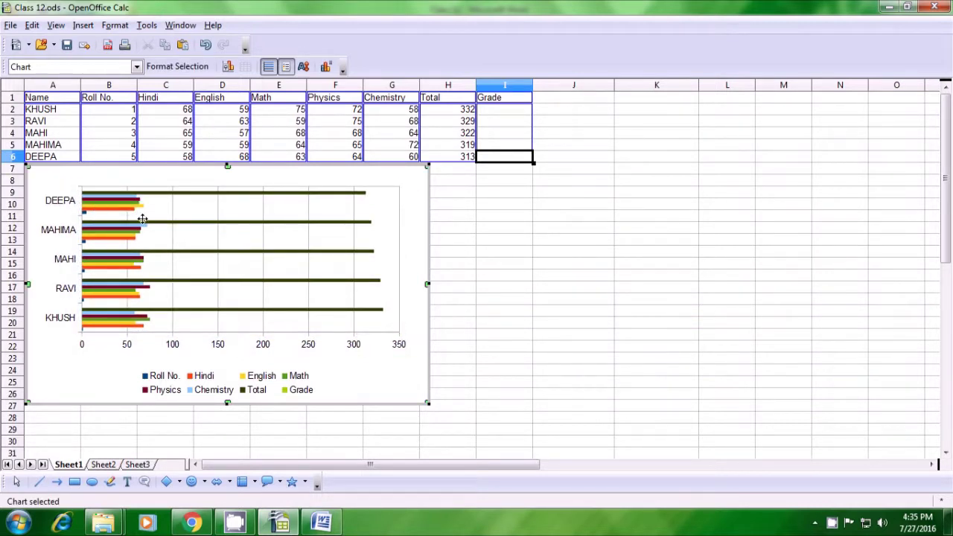
{"action": "left_click", "coordinate": [469, 324]}
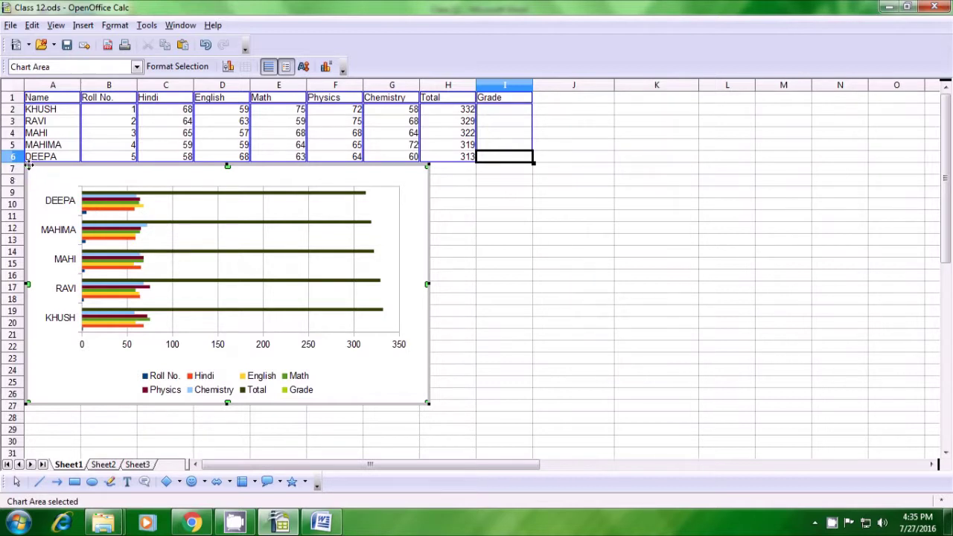
{"action": "left_click_drag", "start_coordinate": [28, 166], "coordinate": [154, 224]}
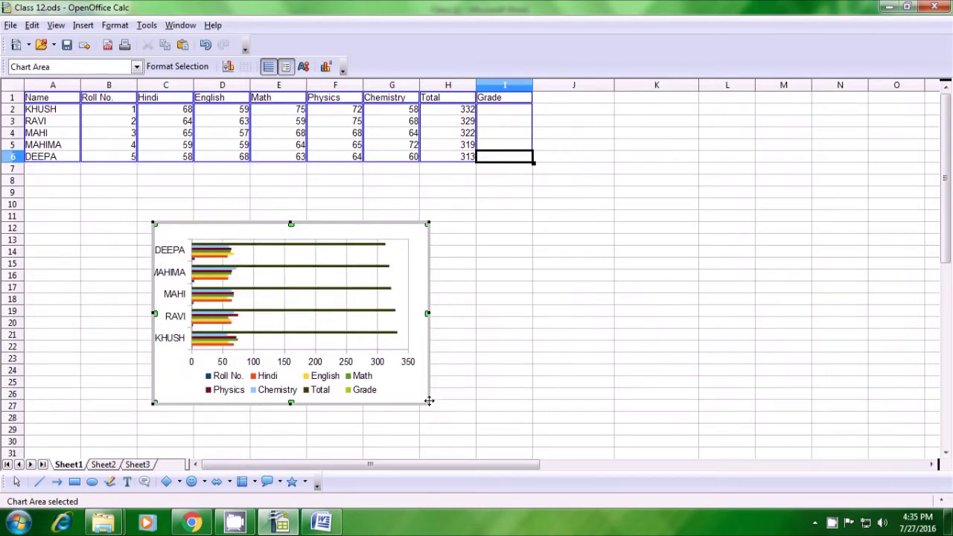
{"action": "left_click_drag", "start_coordinate": [428, 400], "coordinate": [559, 444]}
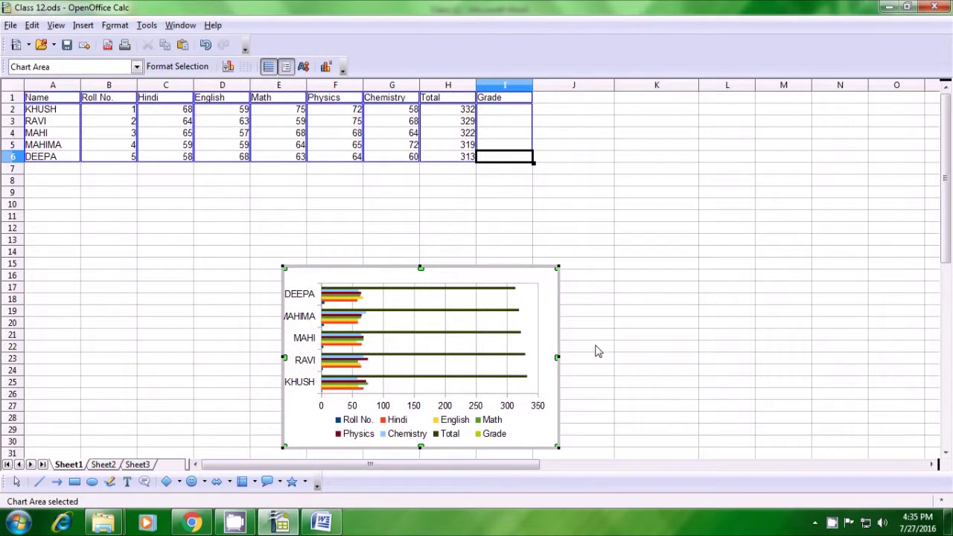
{"action": "left_click", "coordinate": [596, 351]}
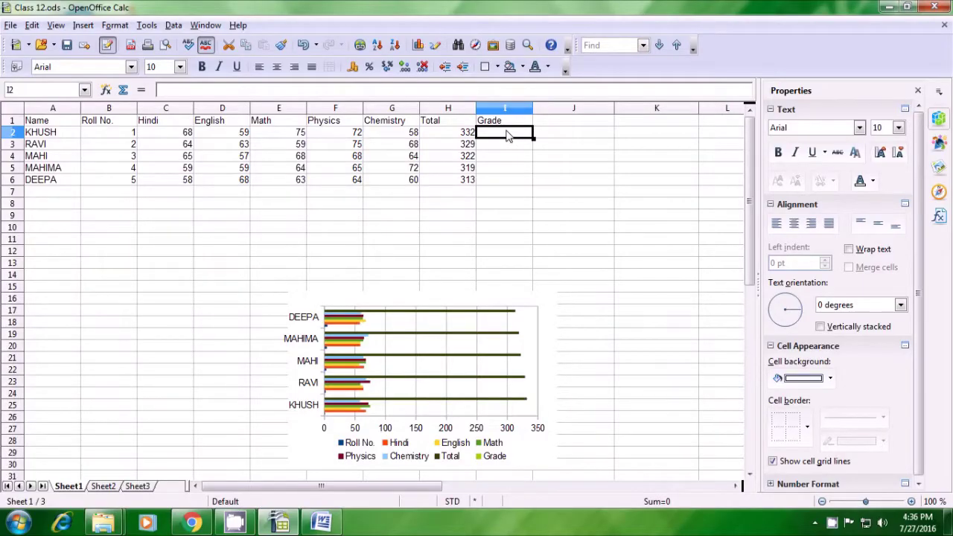
Step: Enter =IF(H2>330;"A";"B") in I2 to grade KHUSH by total
{"action": "type", "text": "="}
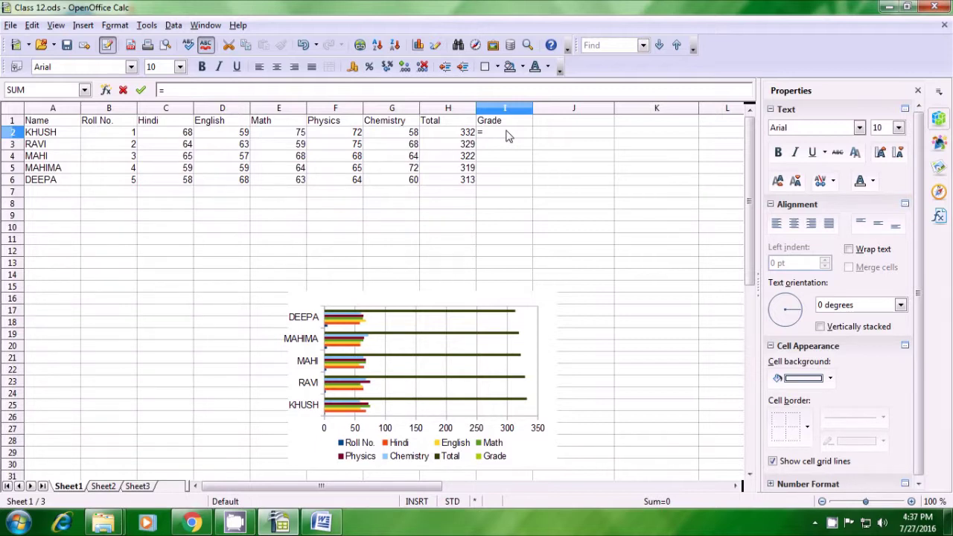
{"action": "type", "text": "if"}
{"action": "type", "text": "("}
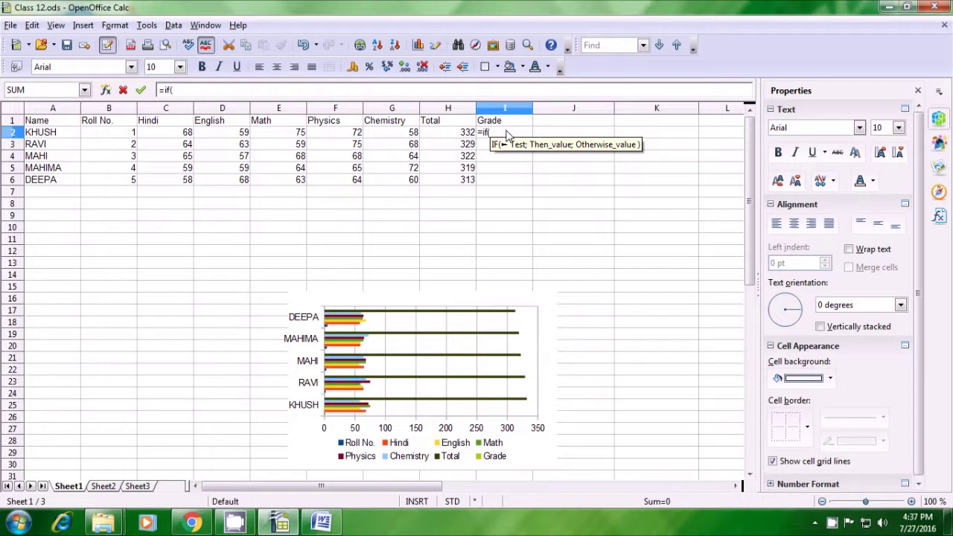
{"action": "left_click", "coordinate": [468, 137]}
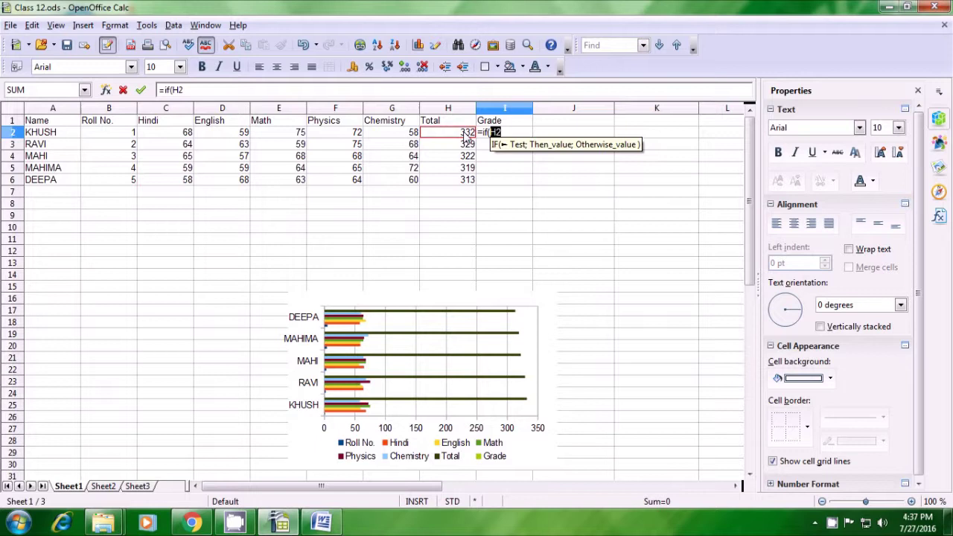
{"action": "type", "text": ">"}
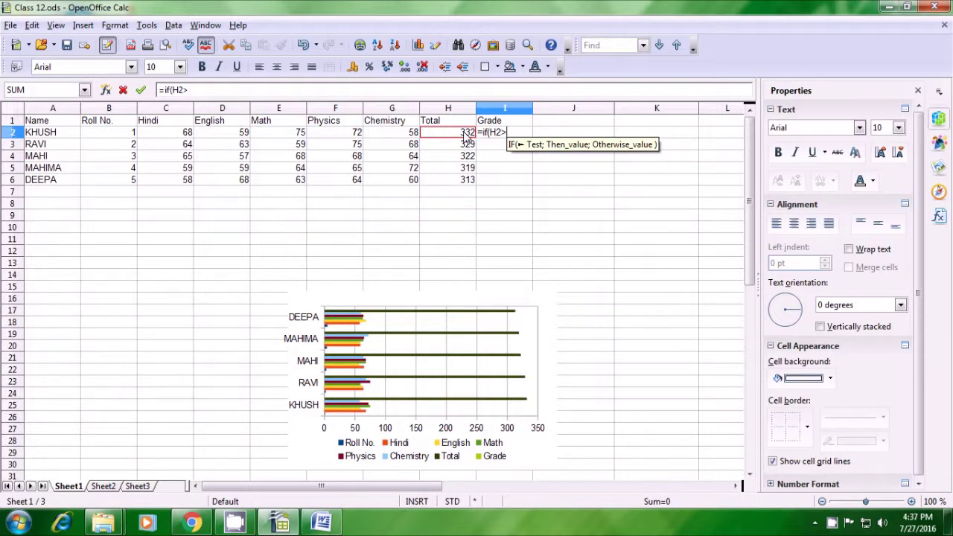
{"action": "type", "text": "3"}
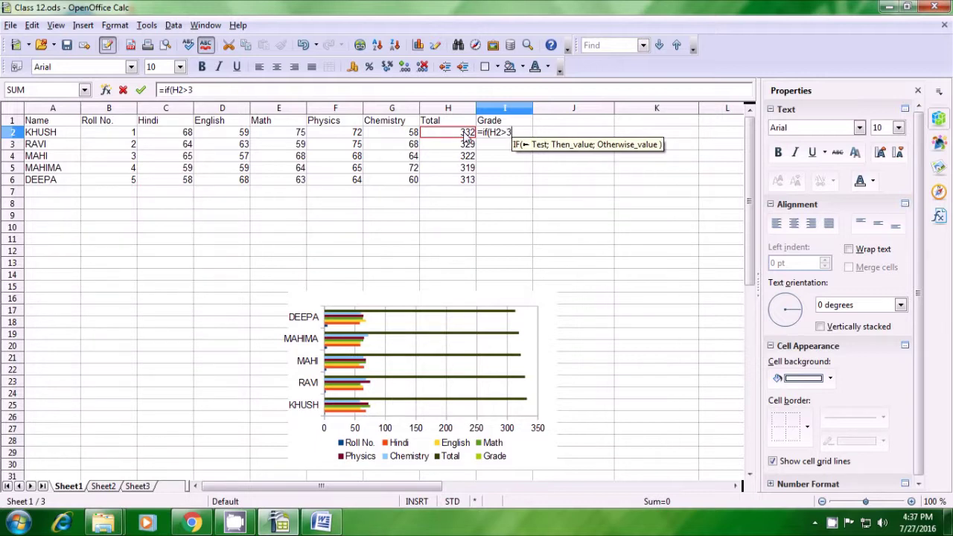
{"action": "type", "text": "30"}
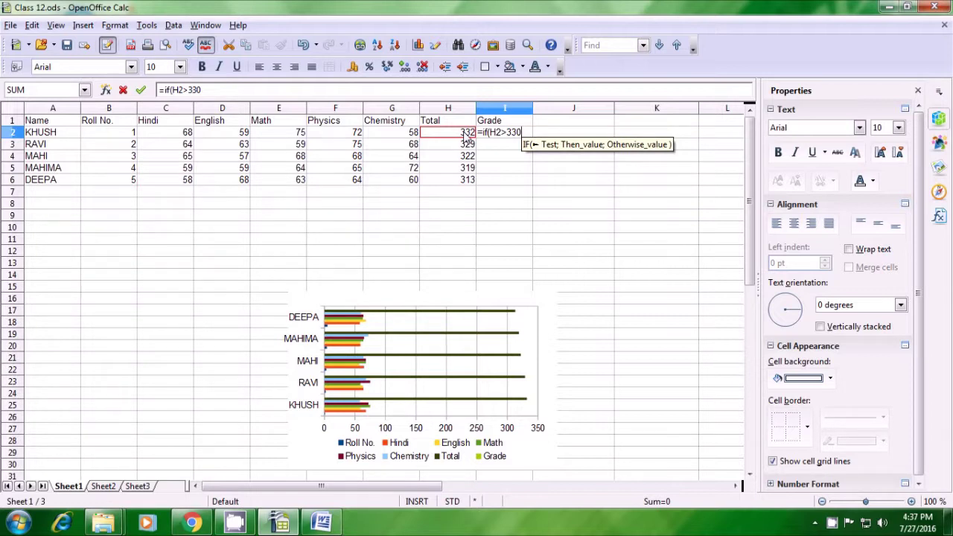
{"action": "type", "text": ";"}
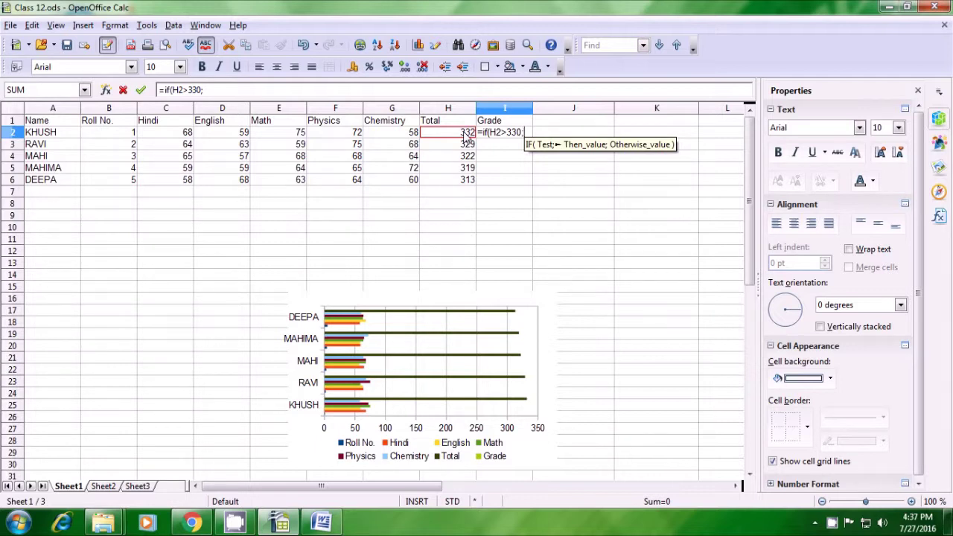
{"action": "type", "text": "\""}
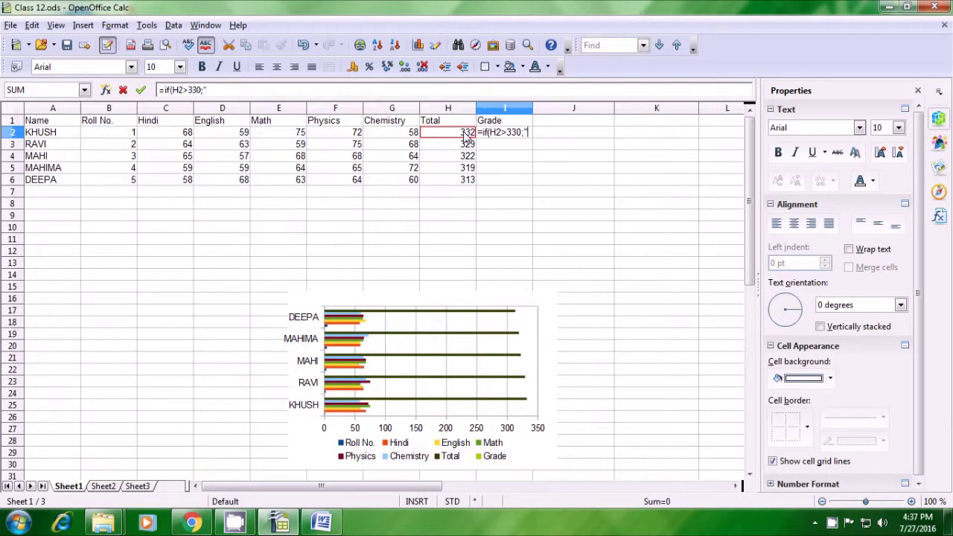
{"action": "type", "text": "A"}
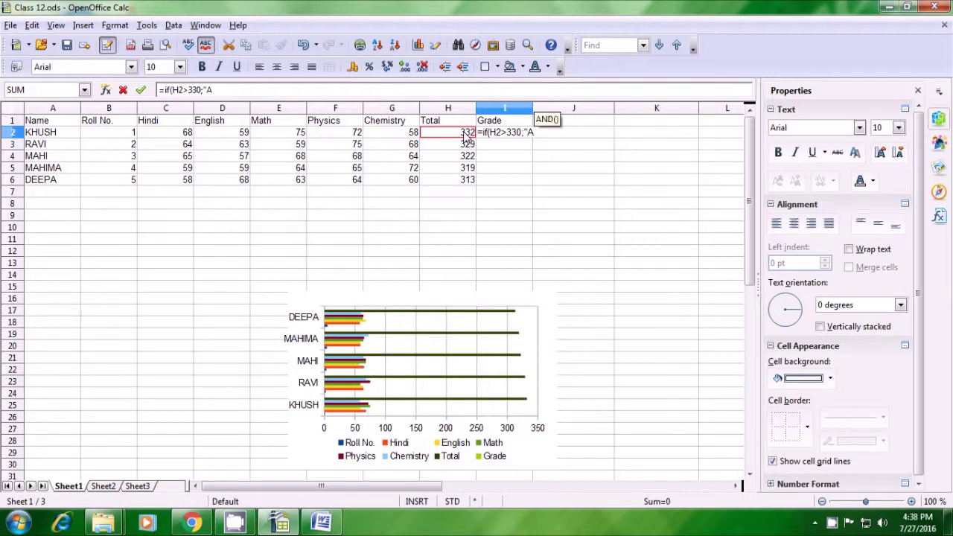
{"action": "type", "text": "\""}
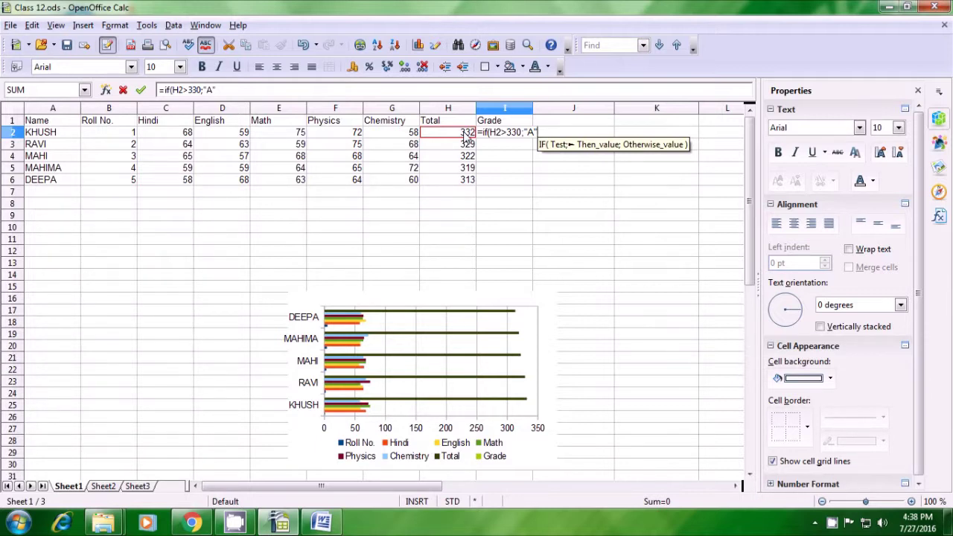
{"action": "type", "text": ";"}
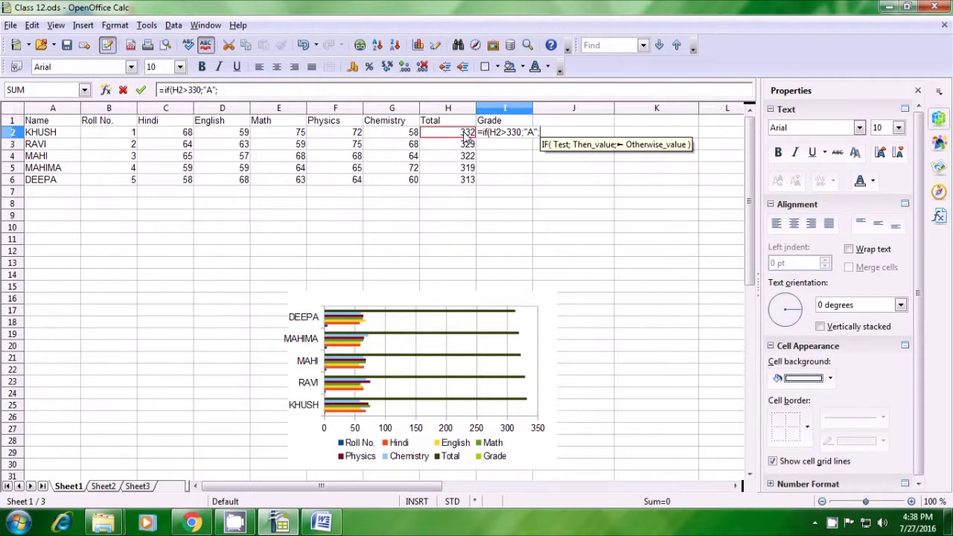
{"action": "type", "text": "\""}
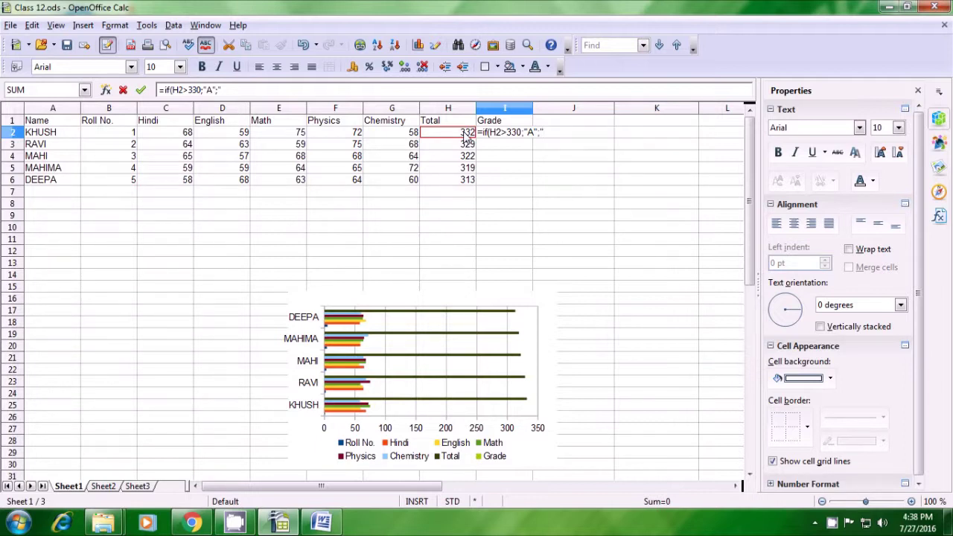
{"action": "type", "text": "B"}
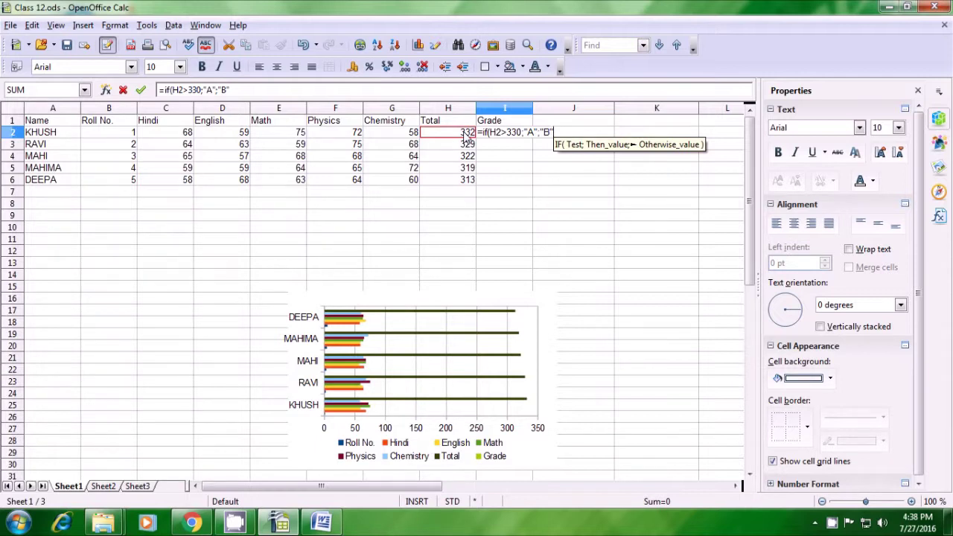
{"action": "type", "text": ")"}
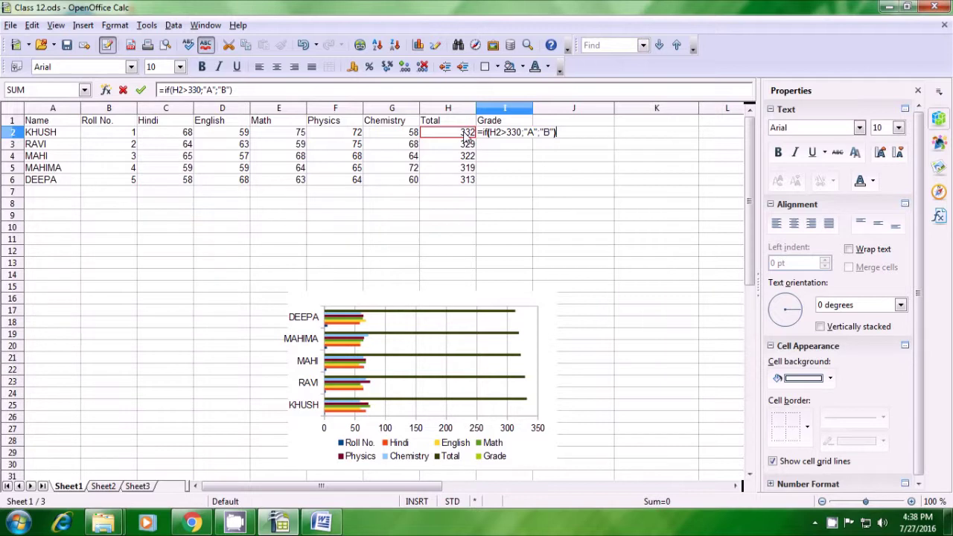
{"action": "key", "text": "Return"}
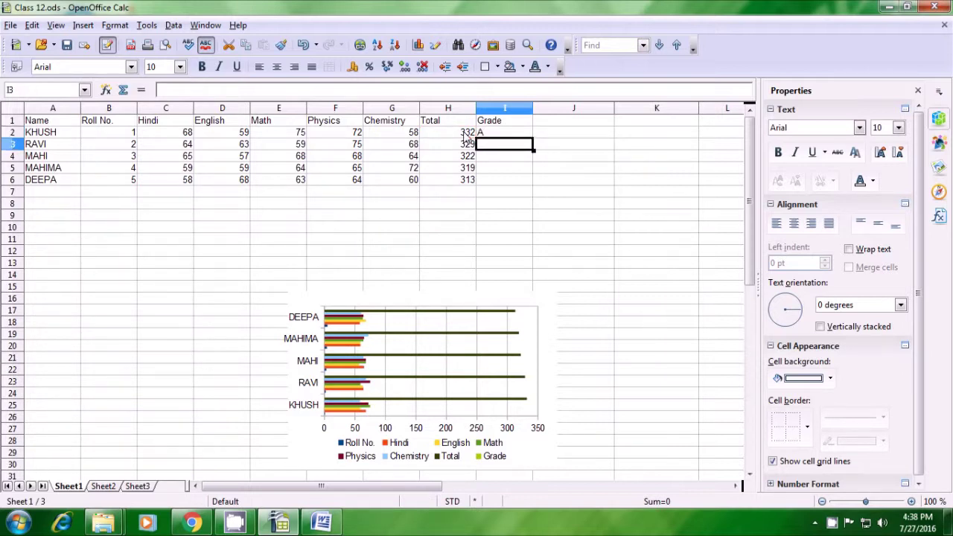
Step: Fill the grade formula from I2 down to I6, giving A for KHUSH and B for the rest
{"action": "left_click", "coordinate": [503, 134]}
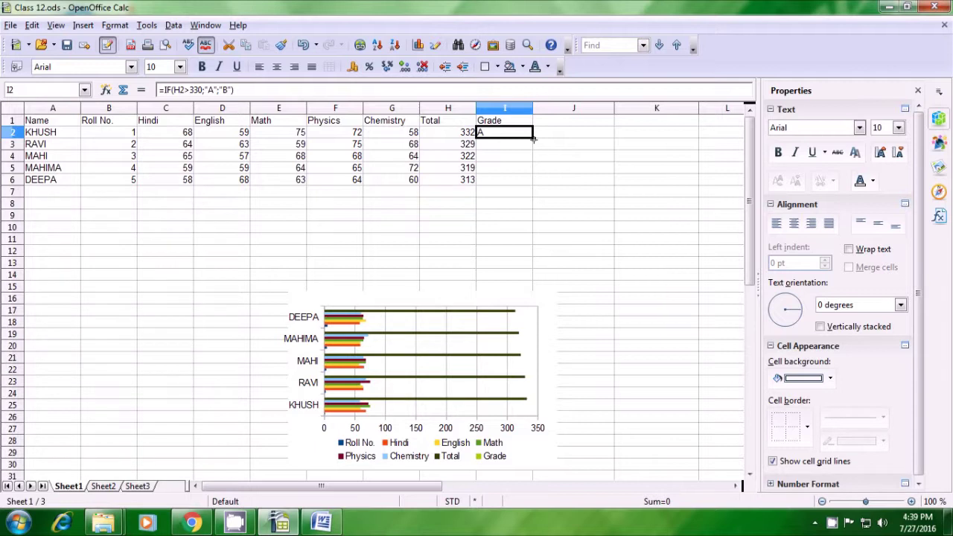
{"action": "left_click_drag", "start_coordinate": [533, 139], "coordinate": [532, 182]}
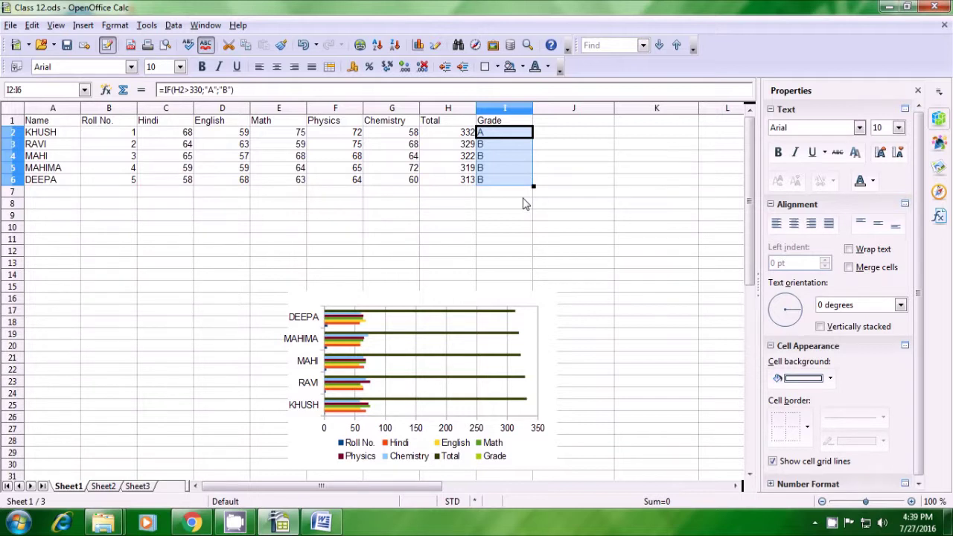
{"action": "left_click", "coordinate": [524, 203]}
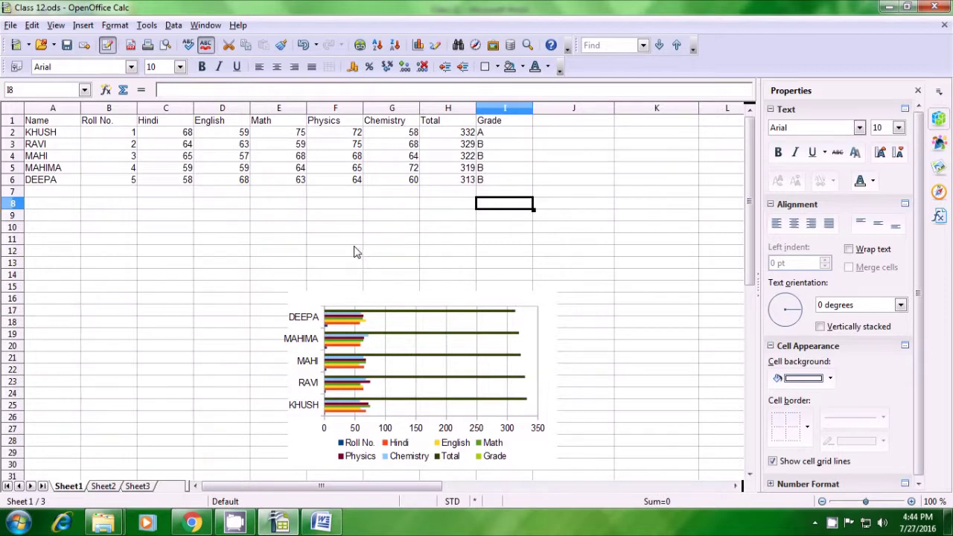
Step: Enter the contact e-mail address in J12 and autofit column J so it fits fully
{"action": "left_click", "coordinate": [541, 254]}
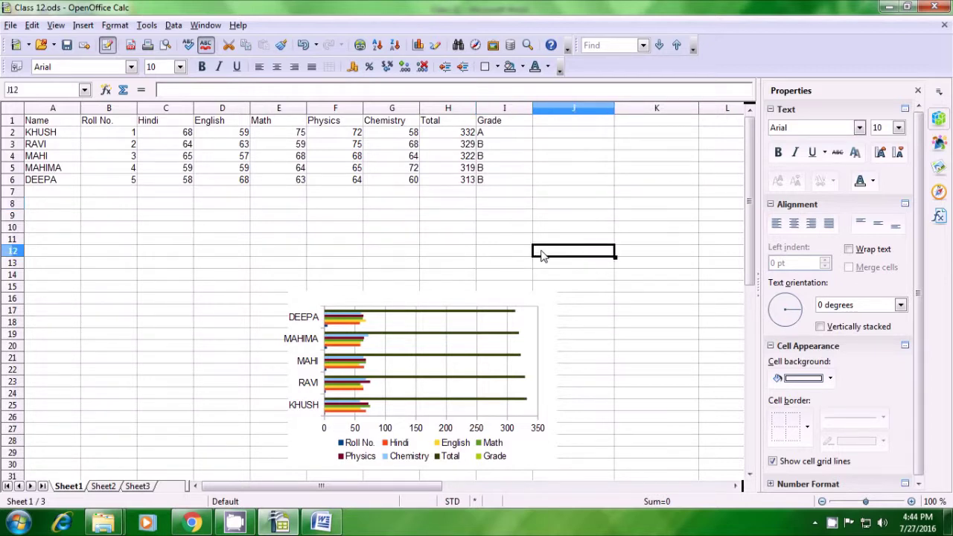
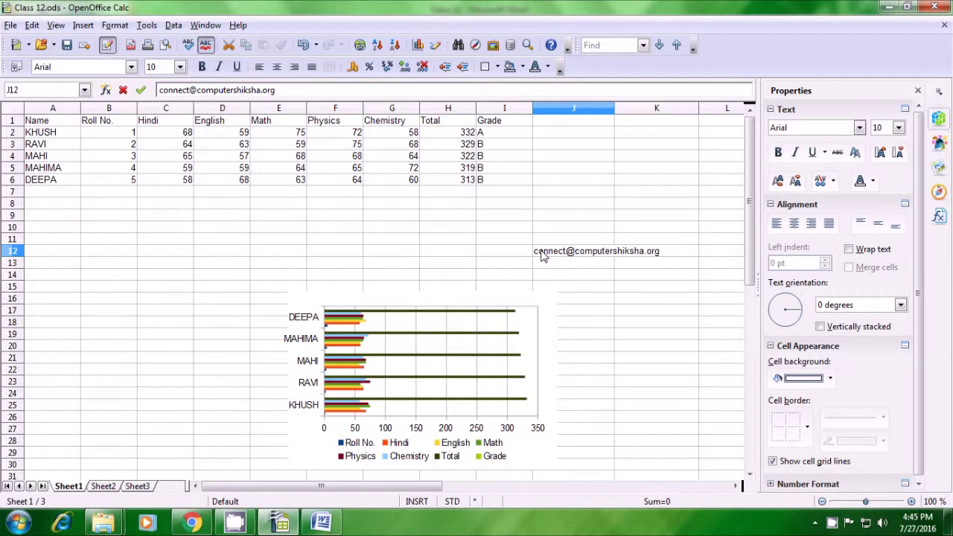
{"action": "key", "text": "Return"}
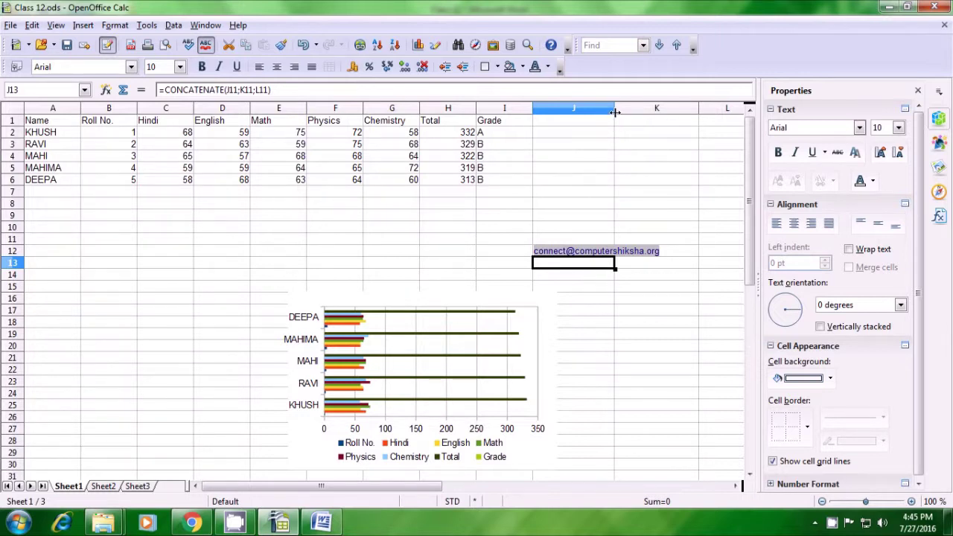
{"action": "double_click", "coordinate": [615, 111]}
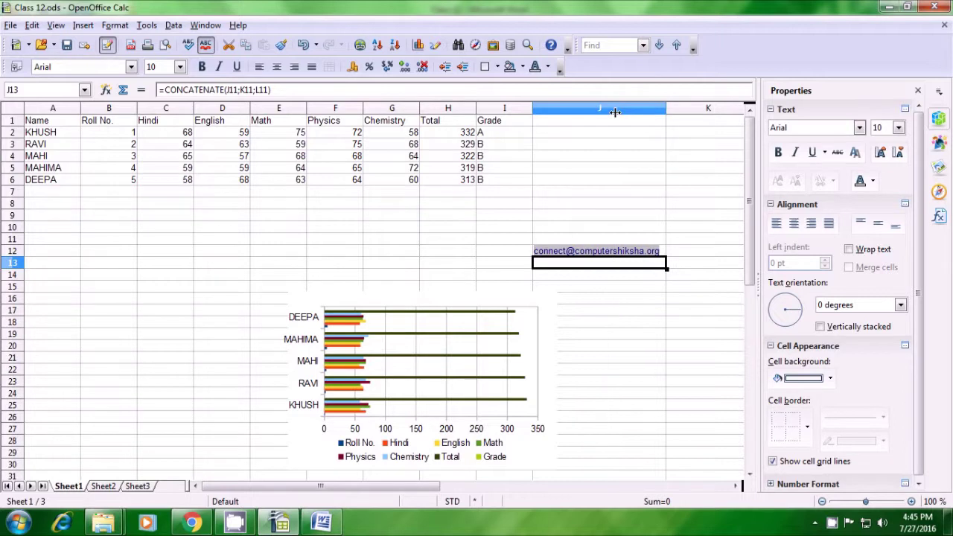
{"action": "left_click", "coordinate": [563, 280]}
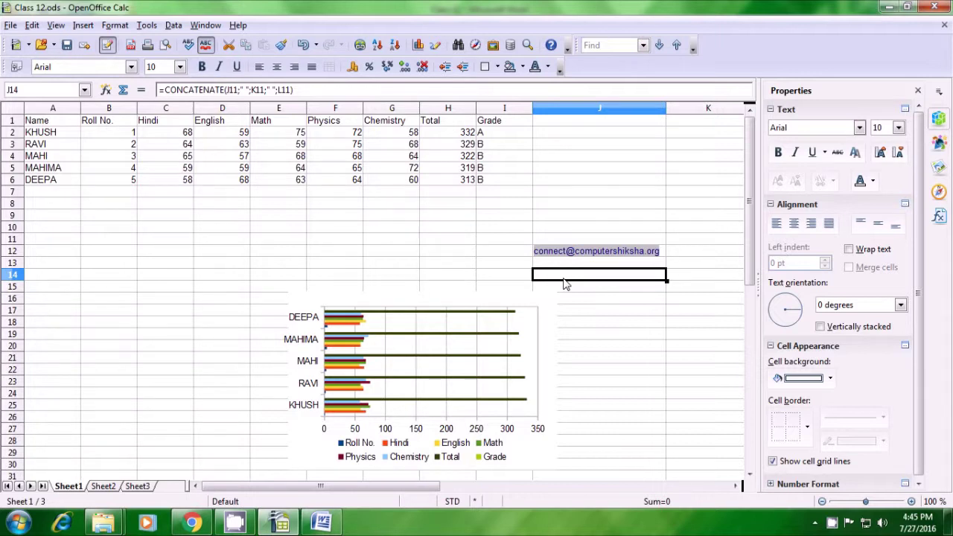
Step: Enter =FIND("@";J12) in J14 to get 8, then select the names A1:A5
{"action": "type", "text": "=find"}
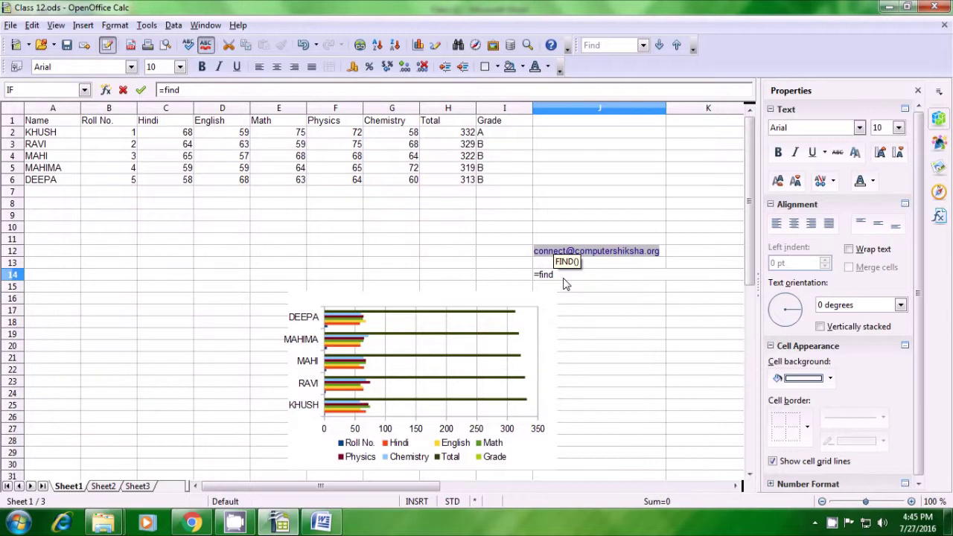
{"action": "type", "text": "("}
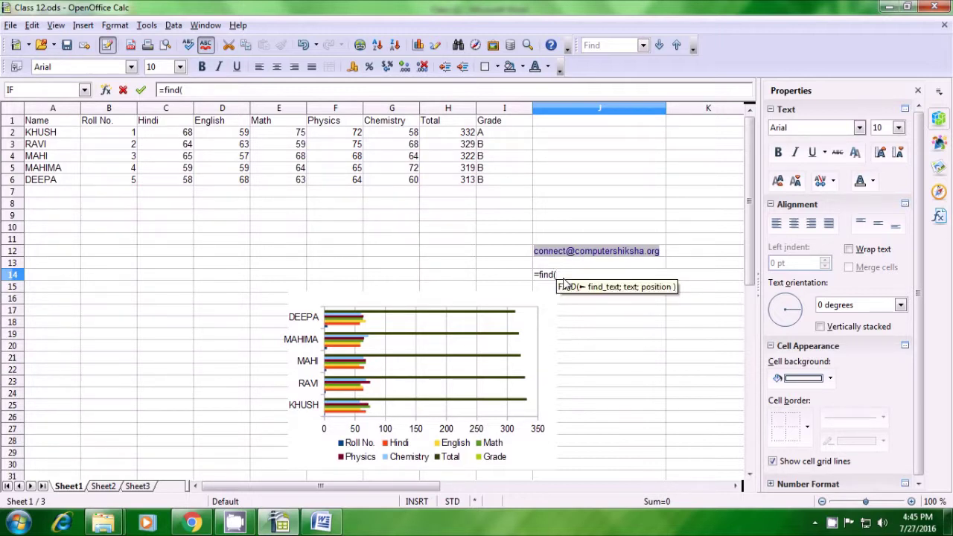
{"action": "type", "text": "\"@"}
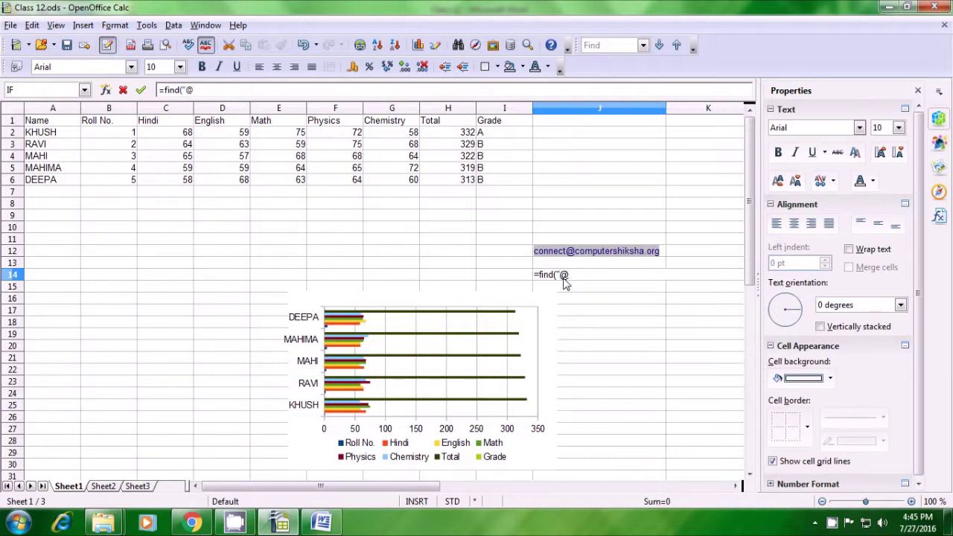
{"action": "type", "text": "\""}
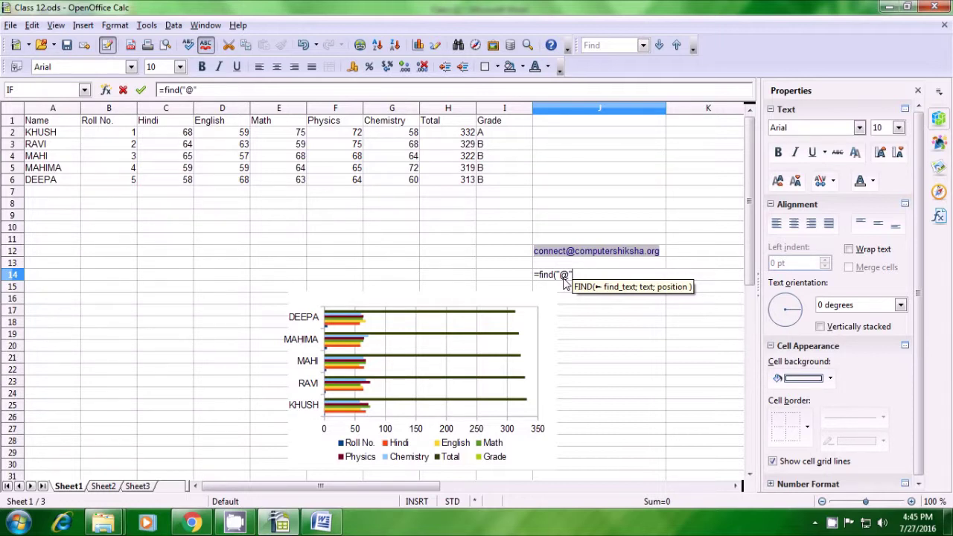
{"action": "type", "text": ";"}
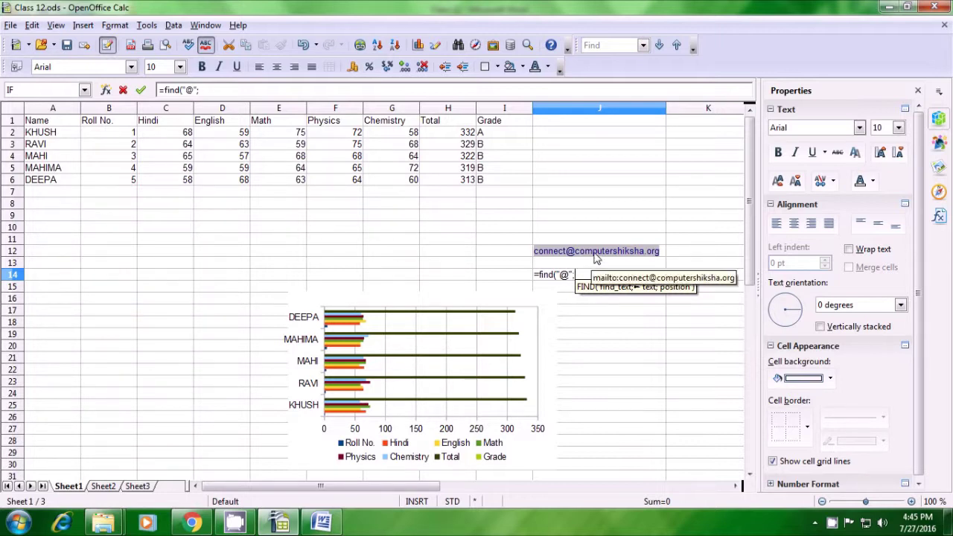
{"action": "left_click", "coordinate": [663, 254]}
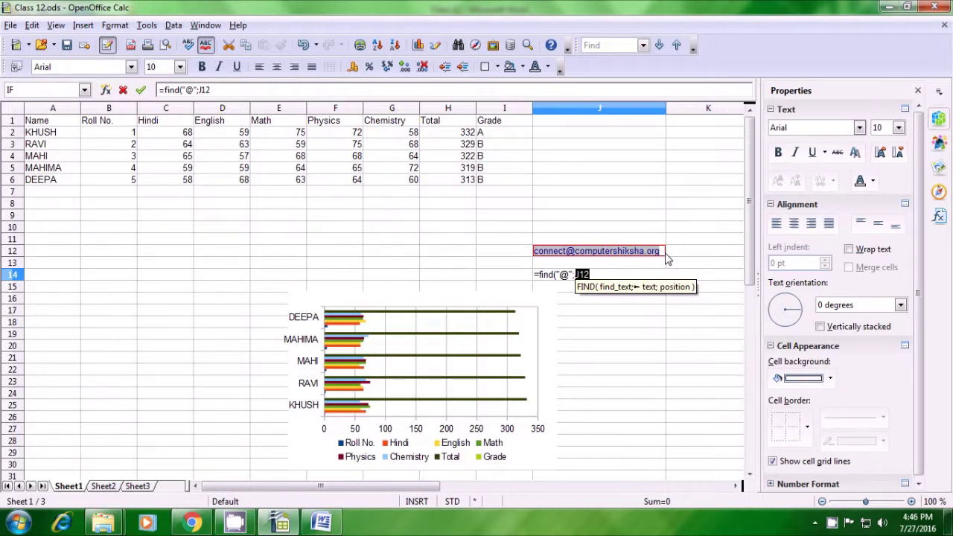
{"action": "type", "text": ")"}
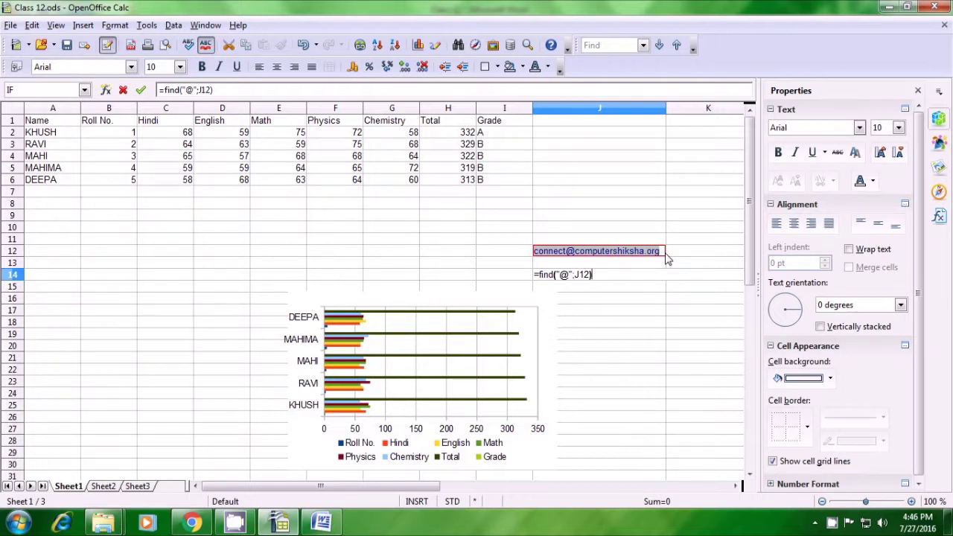
{"action": "key", "text": "Return"}
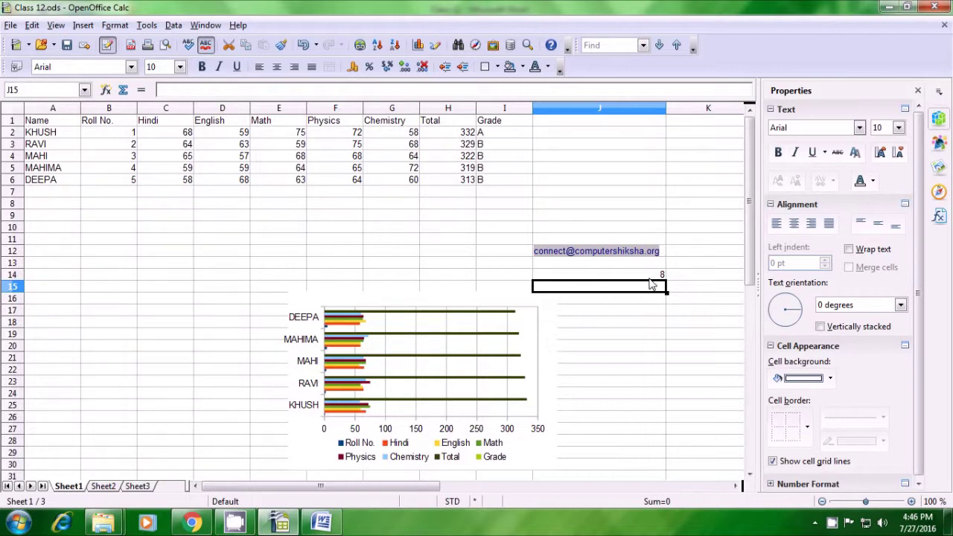
{"action": "left_click", "coordinate": [651, 282]}
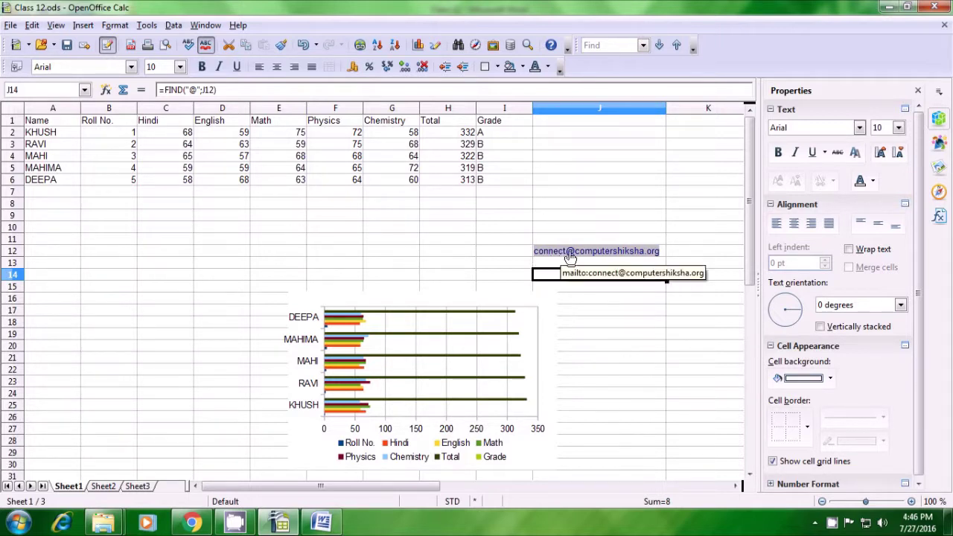
{"action": "left_click", "coordinate": [581, 291]}
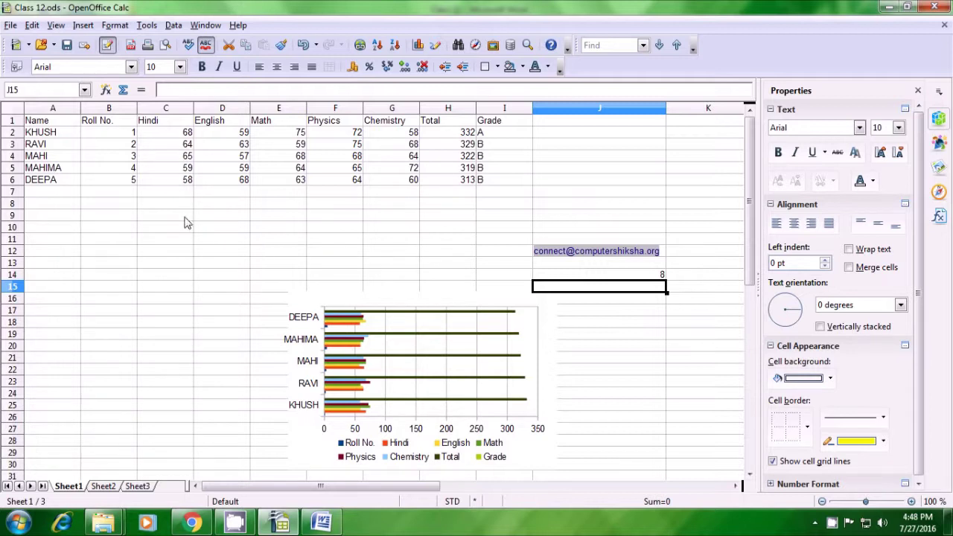
{"action": "left_click", "coordinate": [44, 124]}
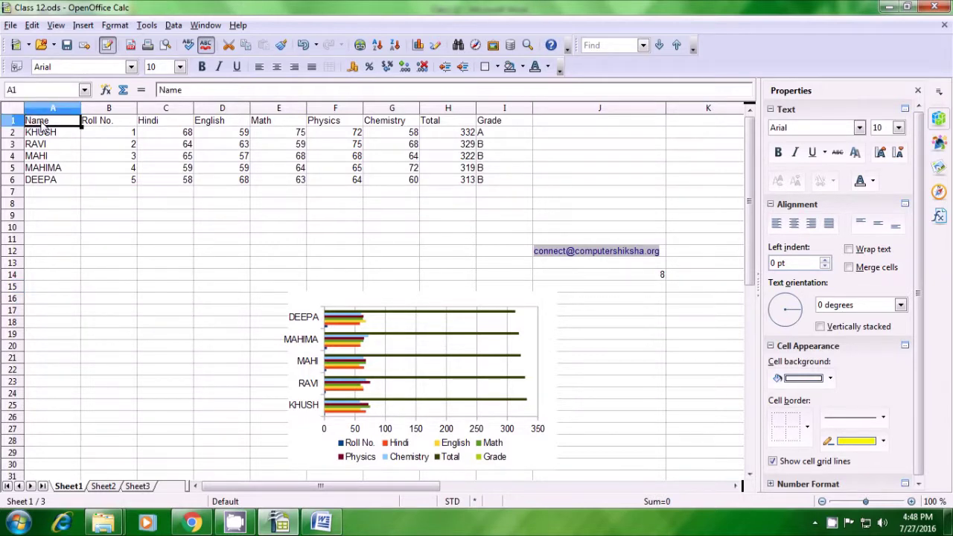
{"action": "left_click_drag", "start_coordinate": [41, 124], "coordinate": [36, 185]}
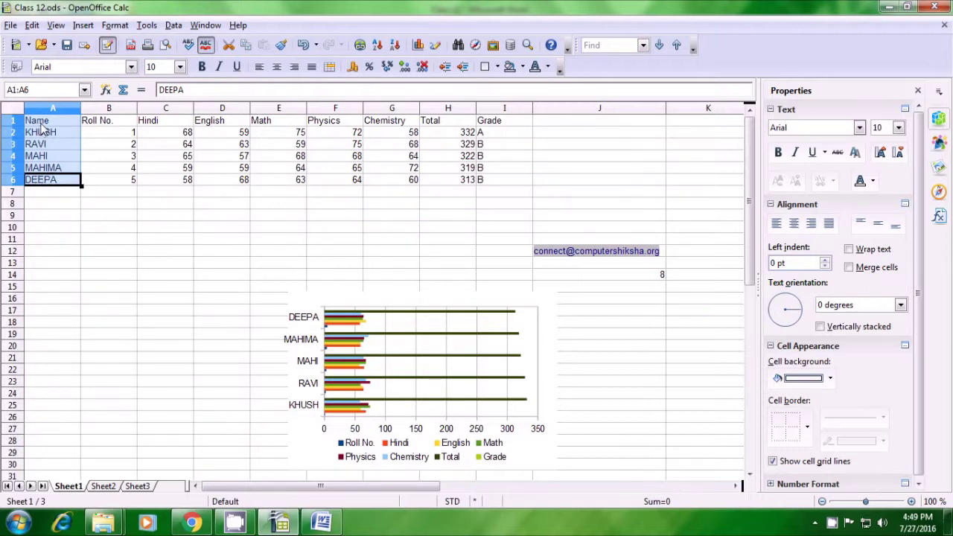
Step: Type the heading Name into cell A1 of Sheet2
{"action": "left_click", "coordinate": [170, 228]}
{"action": "left_click", "coordinate": [50, 123]}
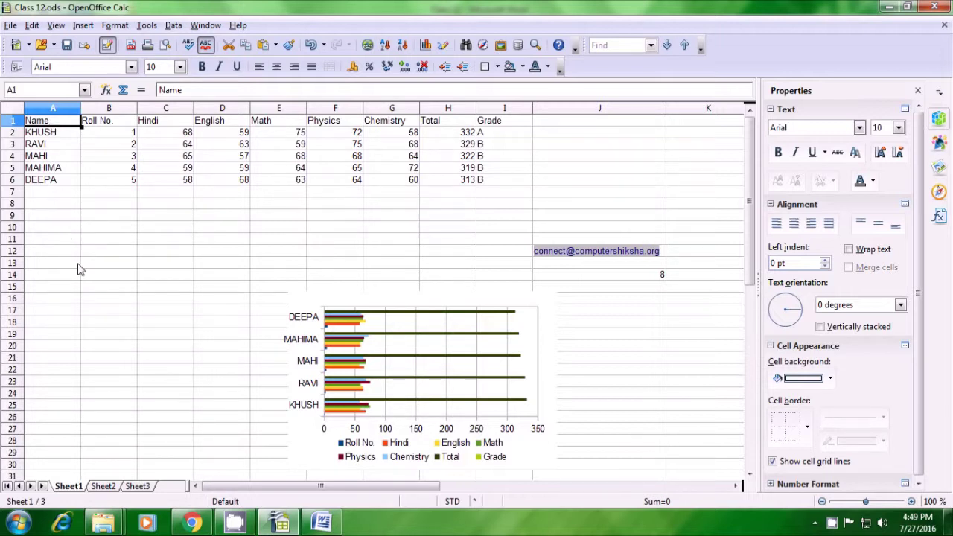
{"action": "left_click", "coordinate": [114, 492]}
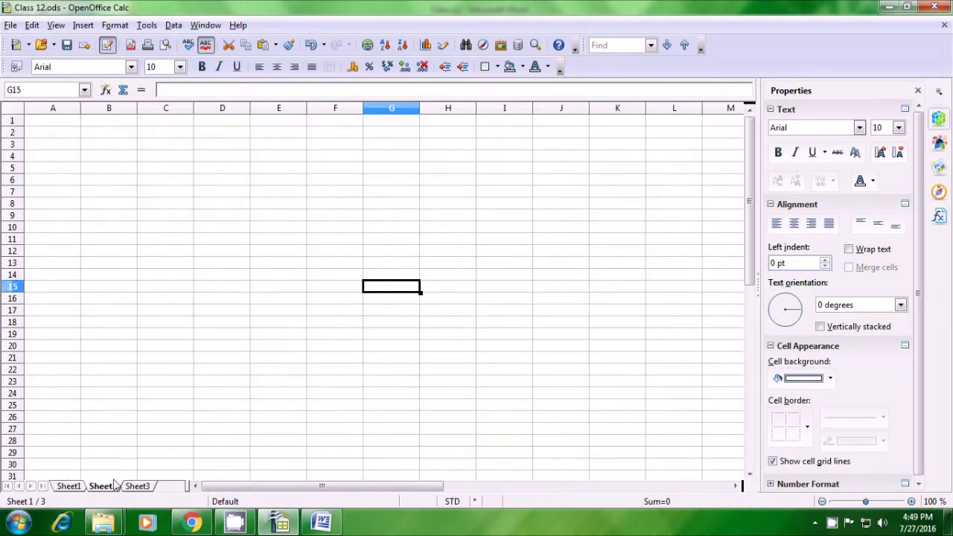
{"action": "left_click", "coordinate": [61, 127]}
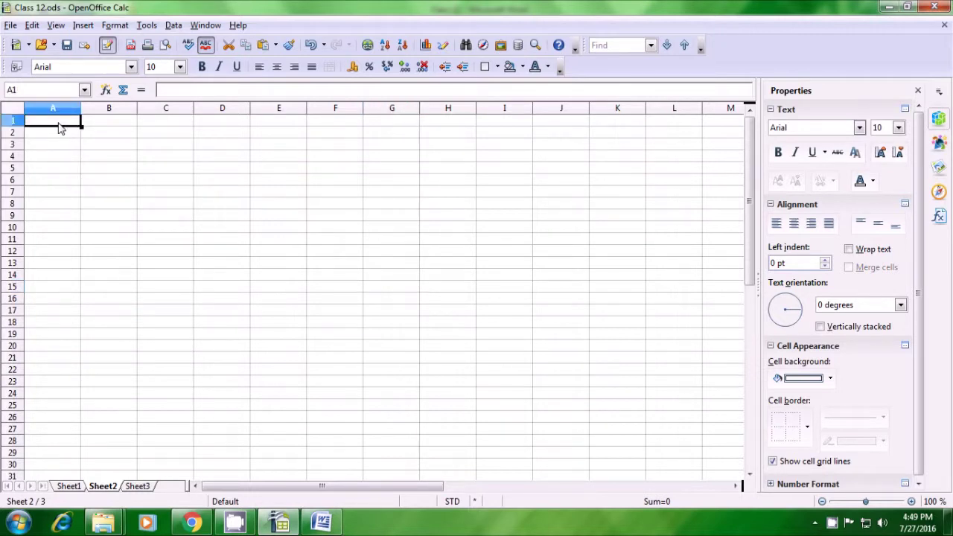
{"action": "type", "text": "Name"}
{"action": "key", "text": "Return"}
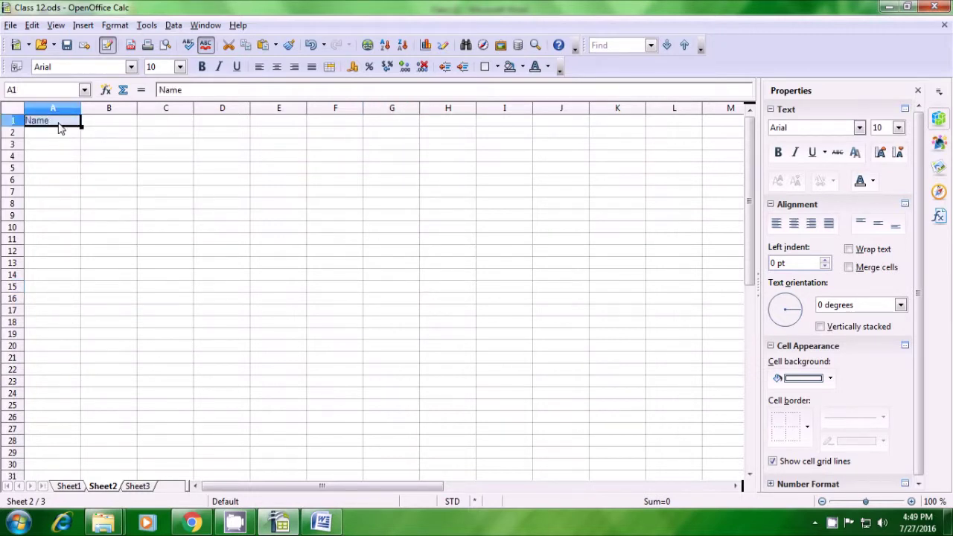
Step: Start a =vlookup( formula in cell B1
{"action": "left_click", "coordinate": [66, 158]}
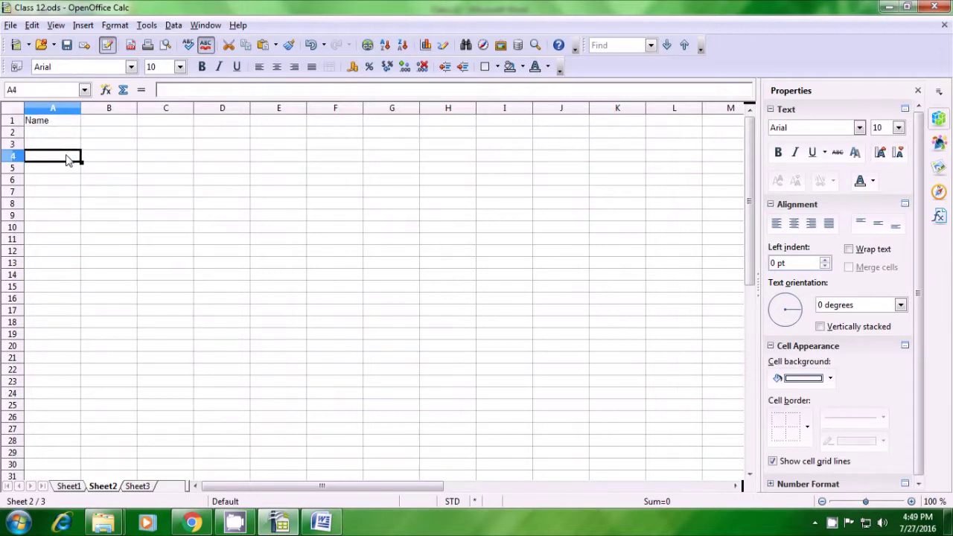
{"action": "left_click", "coordinate": [93, 127]}
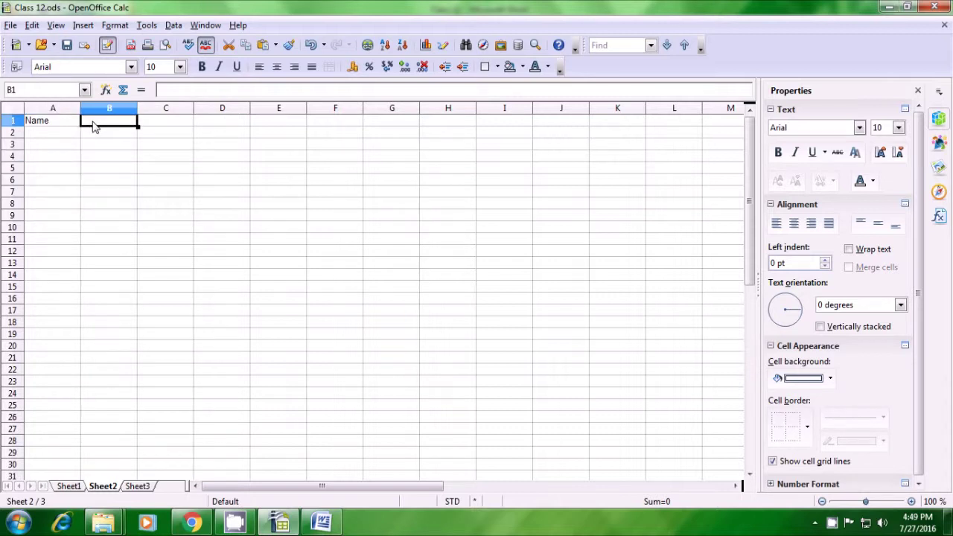
{"action": "type", "text": "=vlookup("}
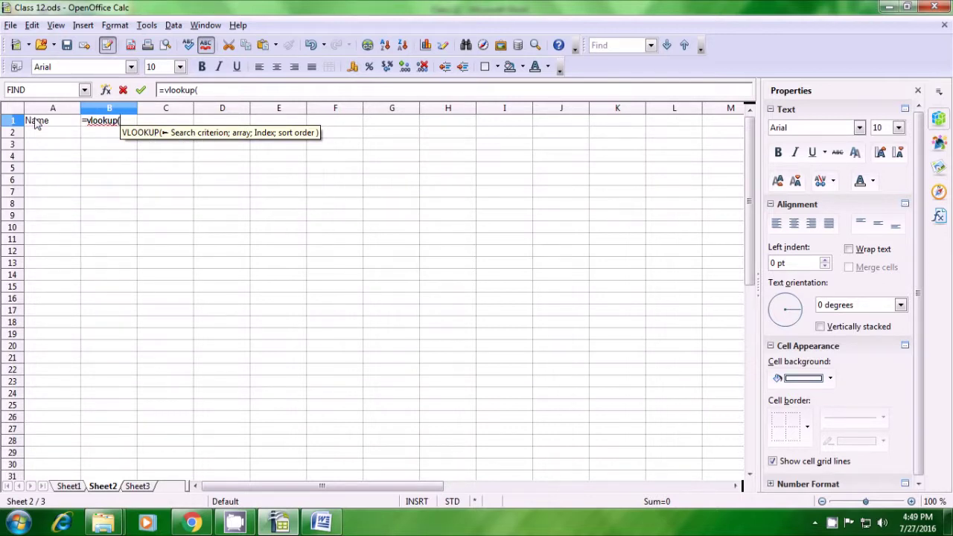
Step: Add A1 as lookup value and Sheet1.A1:I6 as the table range in the VLOOKUP
{"action": "left_click", "coordinate": [36, 124]}
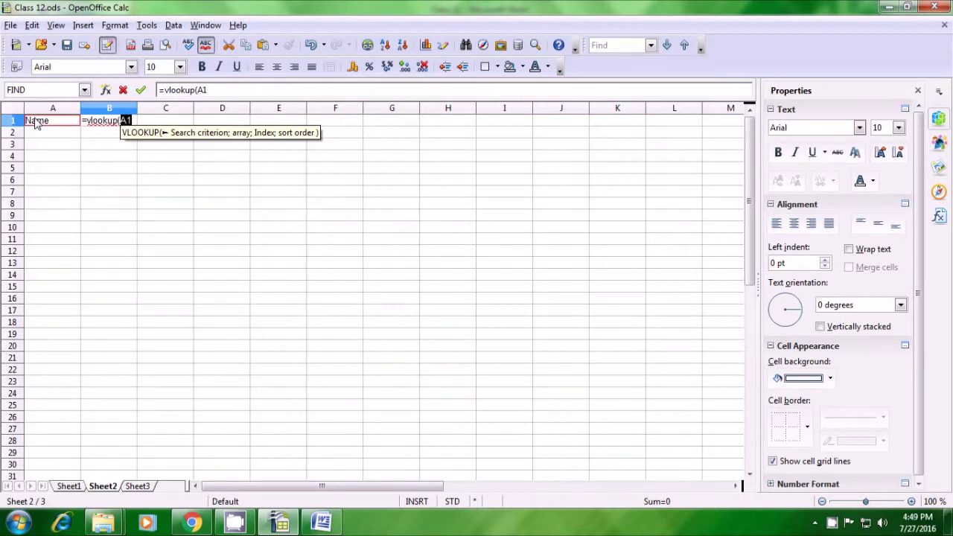
{"action": "type", "text": ";"}
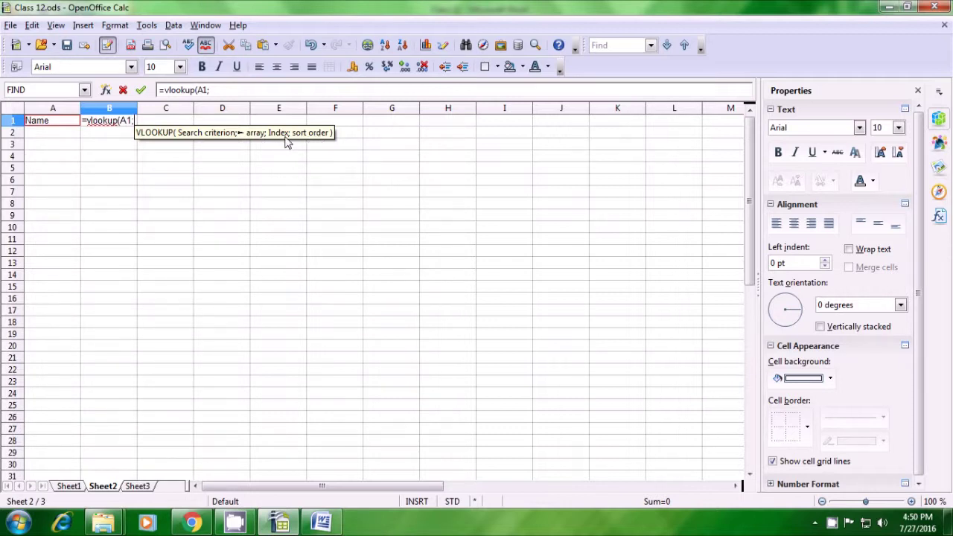
{"action": "left_click", "coordinate": [68, 486]}
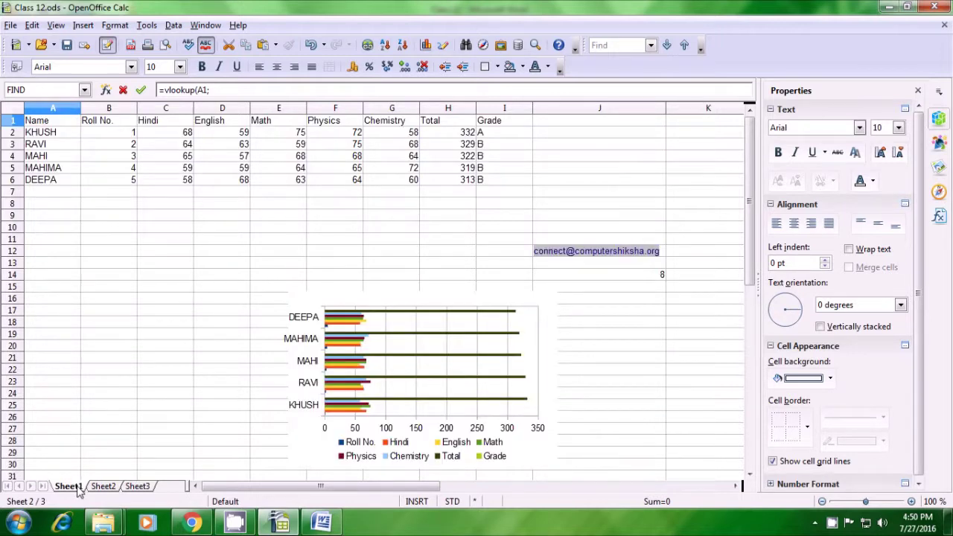
{"action": "left_click_drag", "start_coordinate": [42, 127], "coordinate": [485, 180]}
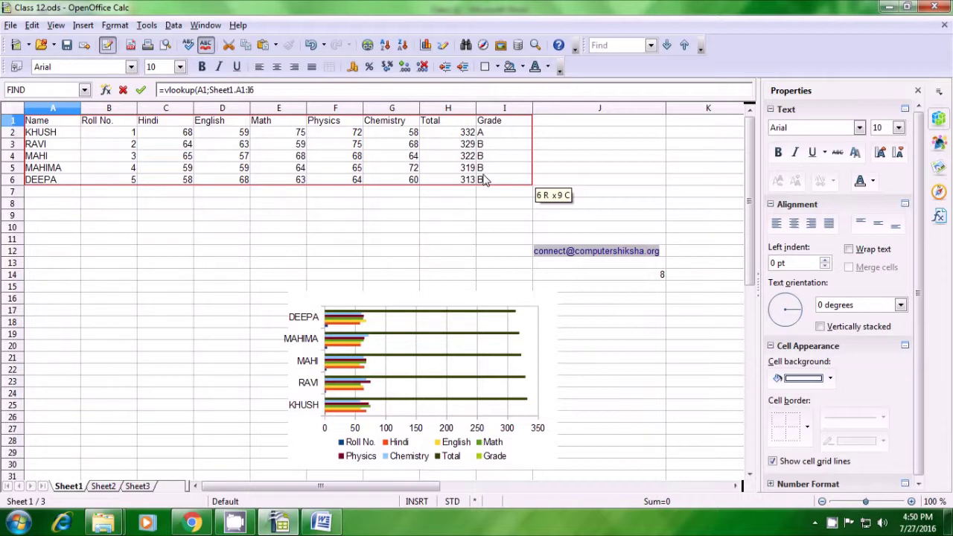
Step: Type out =vlookup(A1;Sheet1.A1:I6;2;0), then cancel the unconfirmed formula with Esc
{"action": "left_click", "coordinate": [286, 89]}
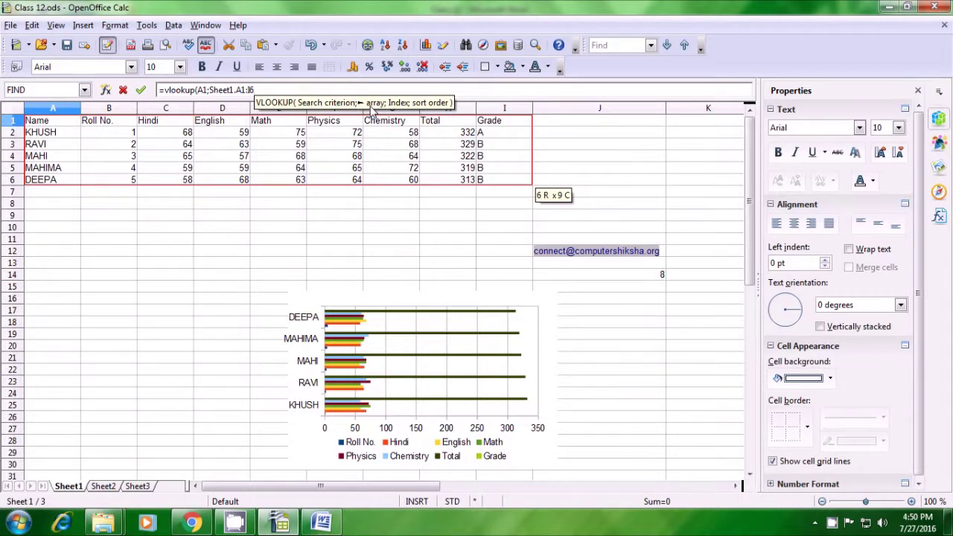
{"action": "type", "text": ";"}
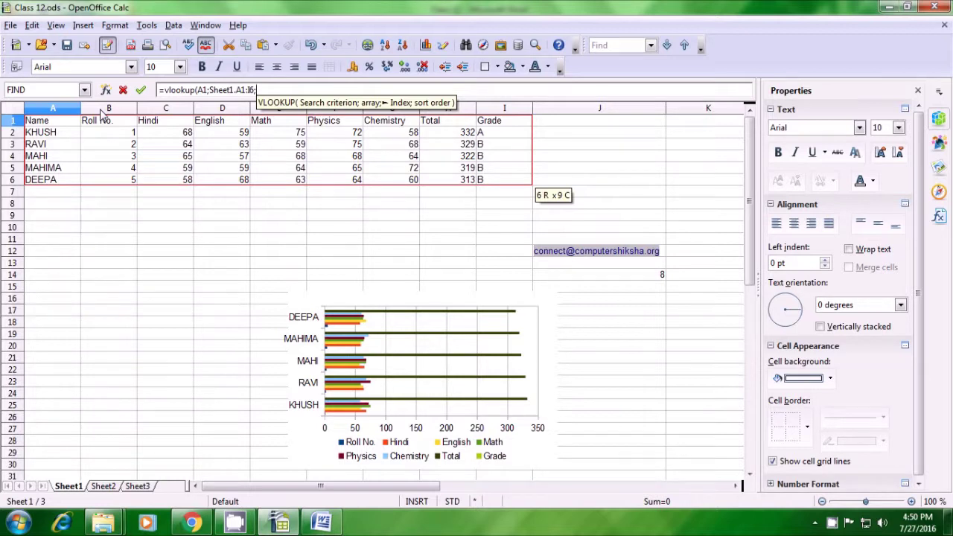
{"action": "type", "text": "2"}
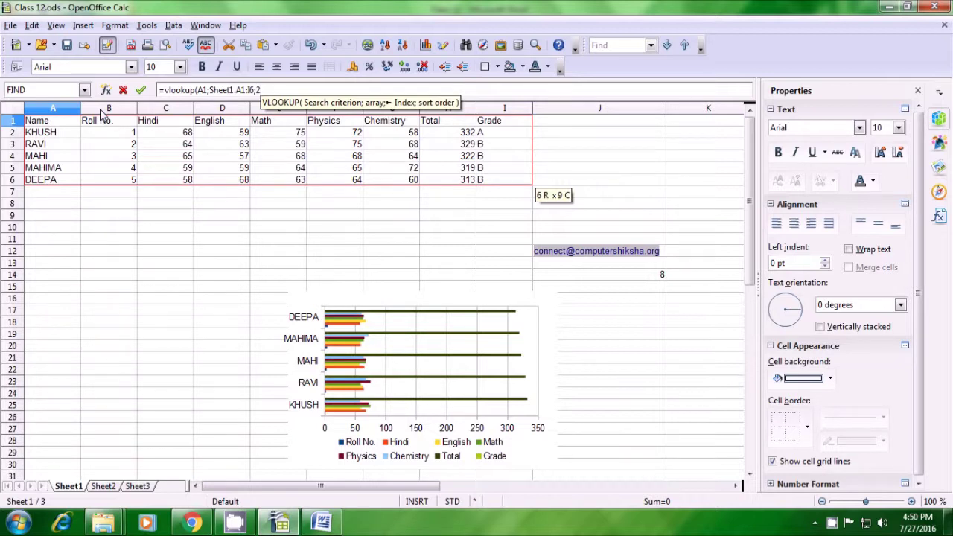
{"action": "type", "text": ";"}
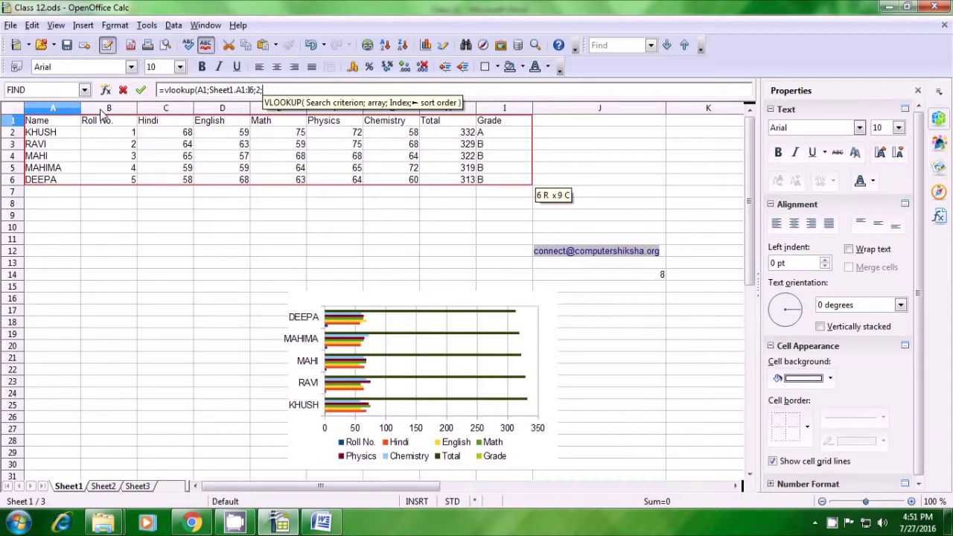
{"action": "type", "text": "0"}
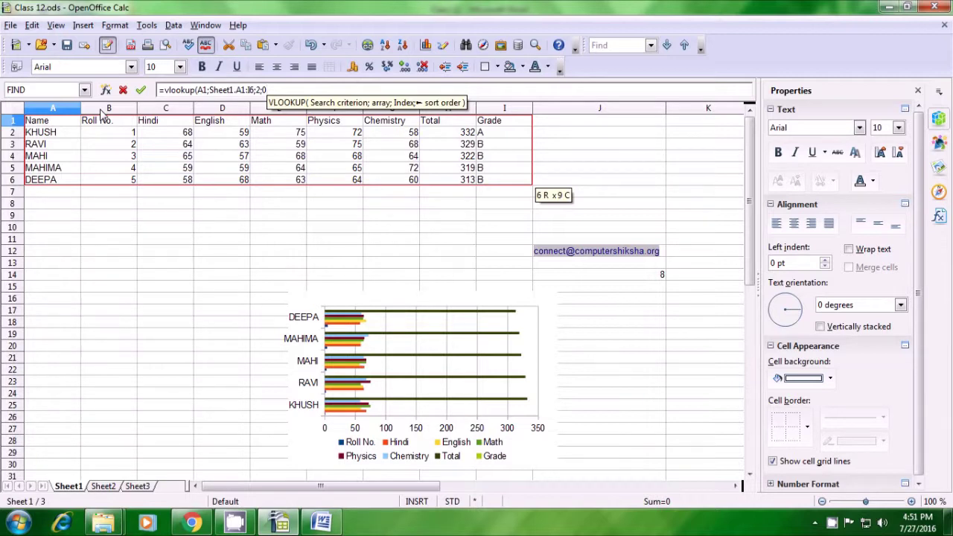
{"action": "type", "text": ")"}
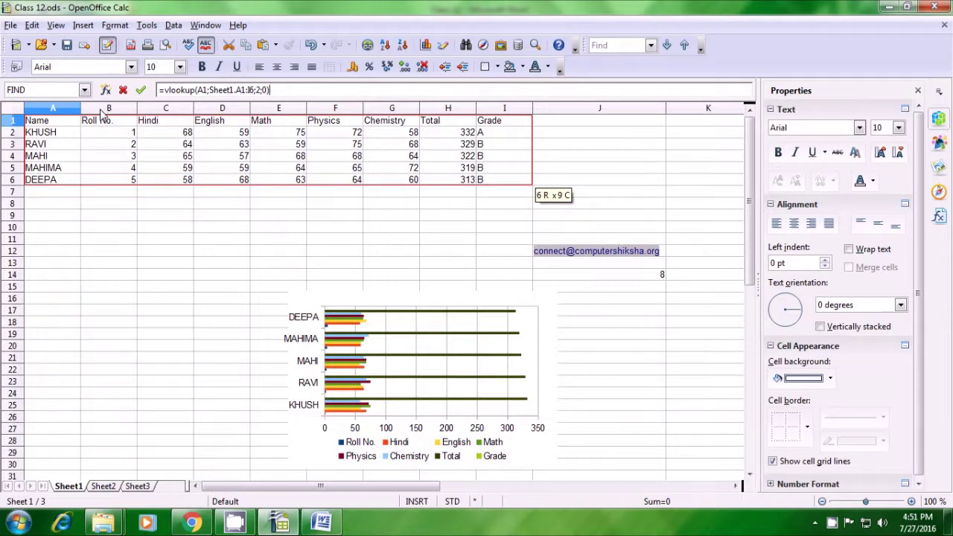
{"action": "key", "text": "Escape"}
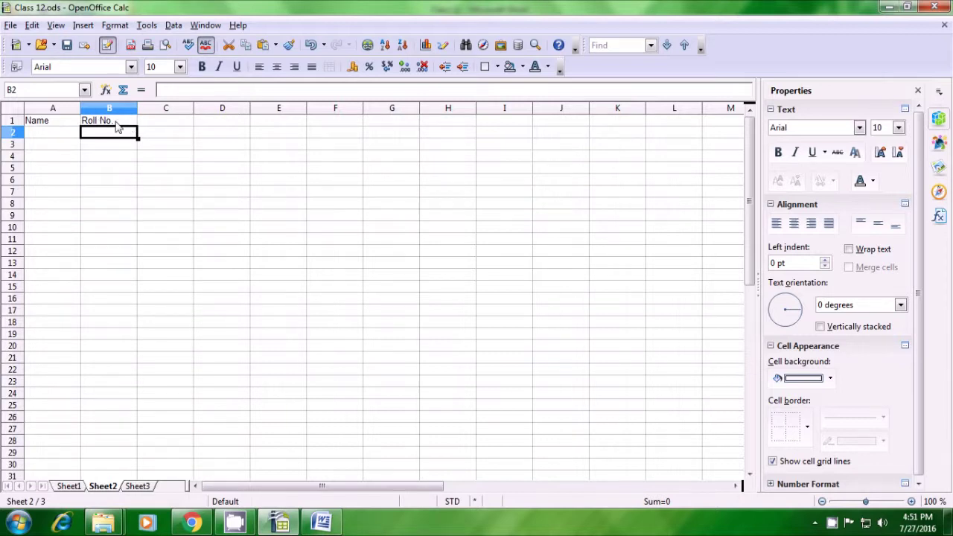
Step: Fill the B1 Roll No. lookup formula down to B7, check B2, then return to Sheet1
{"action": "left_click", "coordinate": [116, 124]}
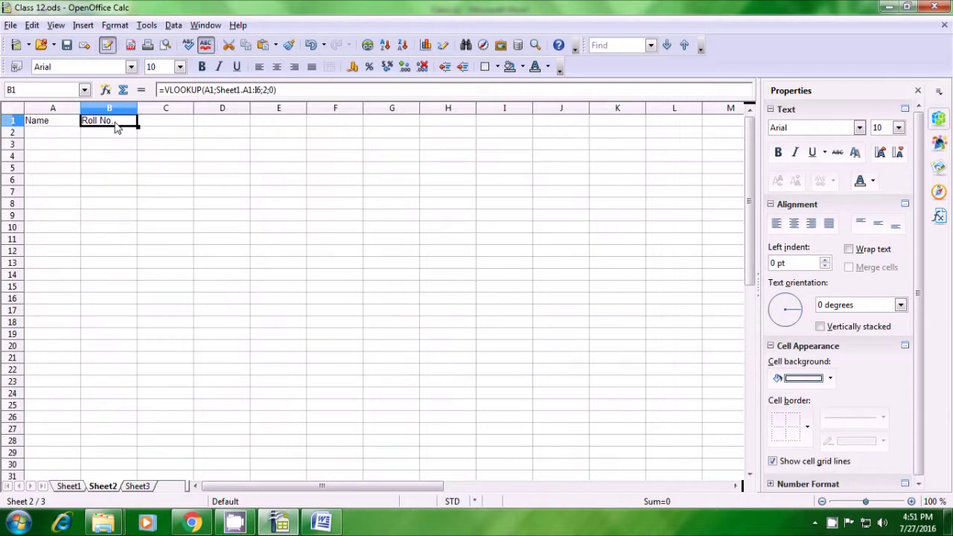
{"action": "left_click_drag", "start_coordinate": [138, 128], "coordinate": [131, 195]}
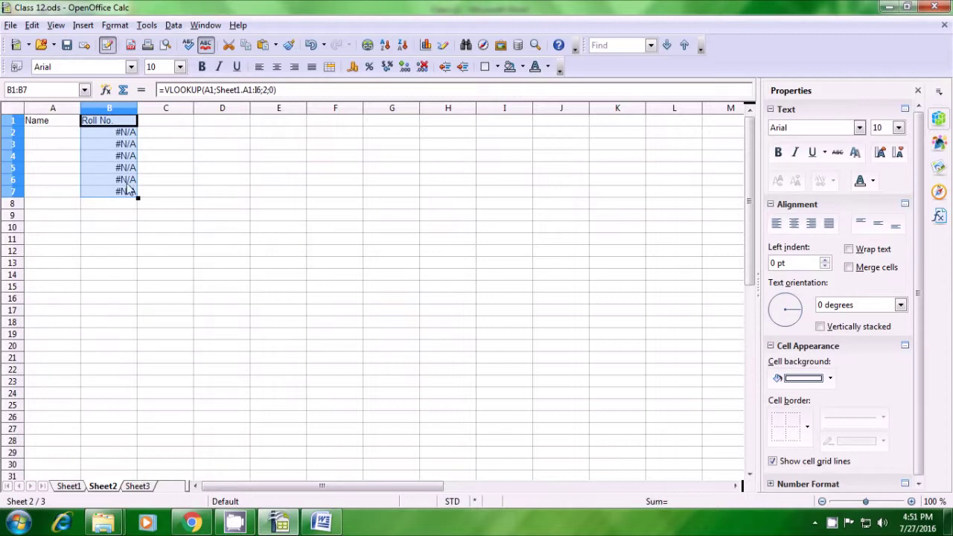
{"action": "left_click", "coordinate": [110, 136]}
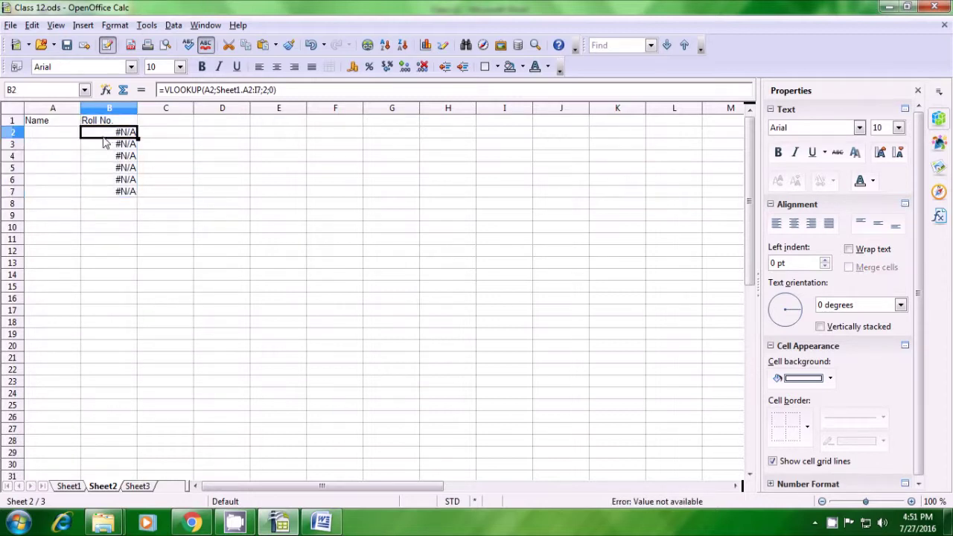
{"action": "left_click_drag", "start_coordinate": [59, 136], "coordinate": [58, 194]}
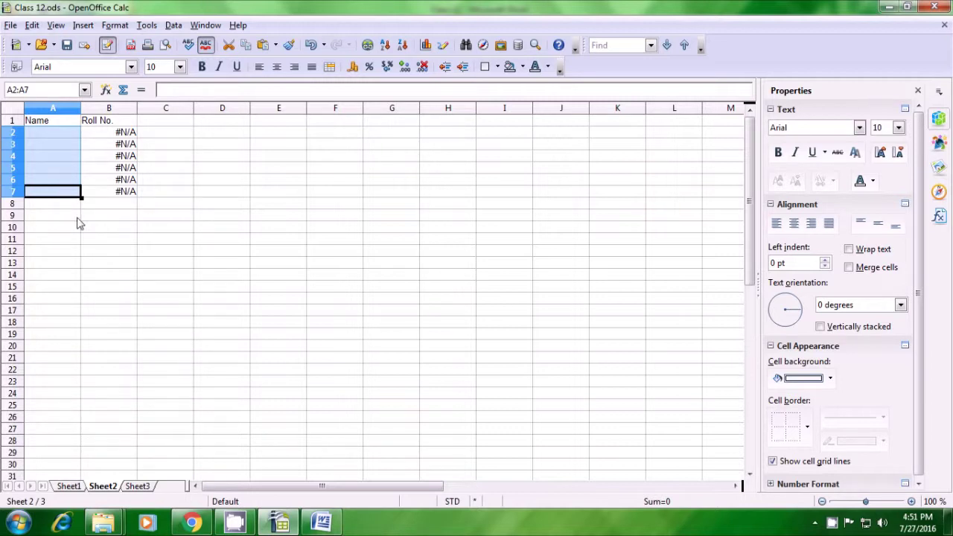
{"action": "left_click", "coordinate": [78, 217]}
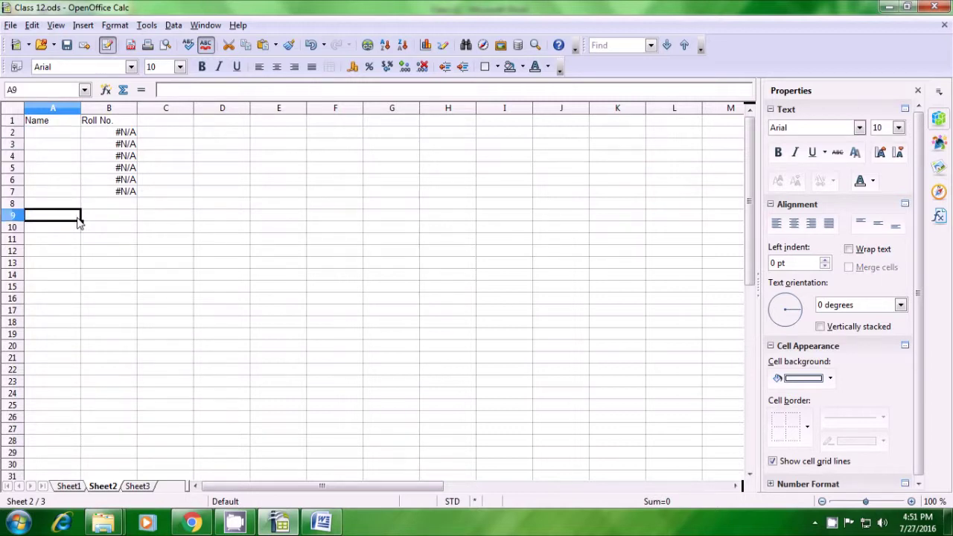
{"action": "left_click", "coordinate": [69, 487]}
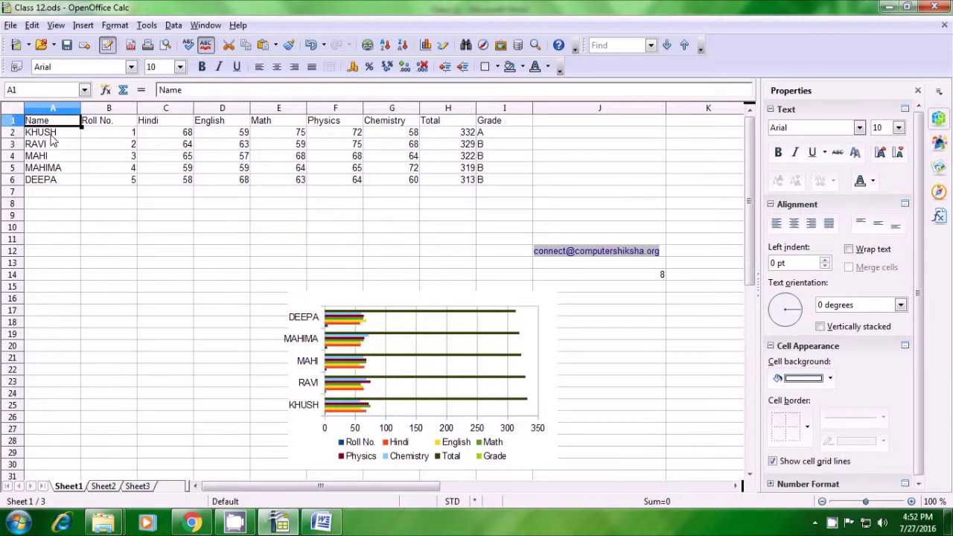
Step: Paste the five student names from Sheet1 A2:A6 into Sheet2 starting at A2
{"action": "left_click_drag", "start_coordinate": [52, 138], "coordinate": [53, 182]}
{"action": "key", "text": "ctrl+c"}
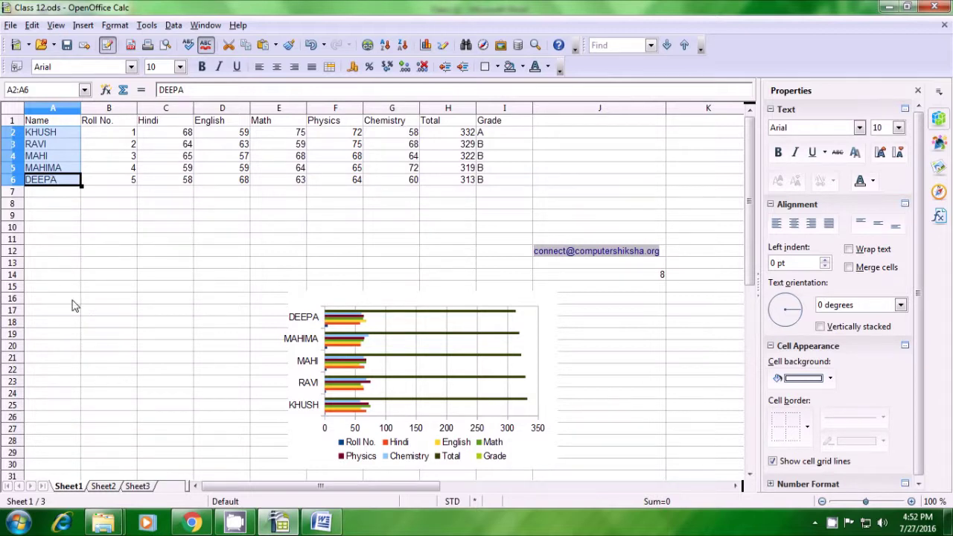
{"action": "left_click", "coordinate": [102, 486]}
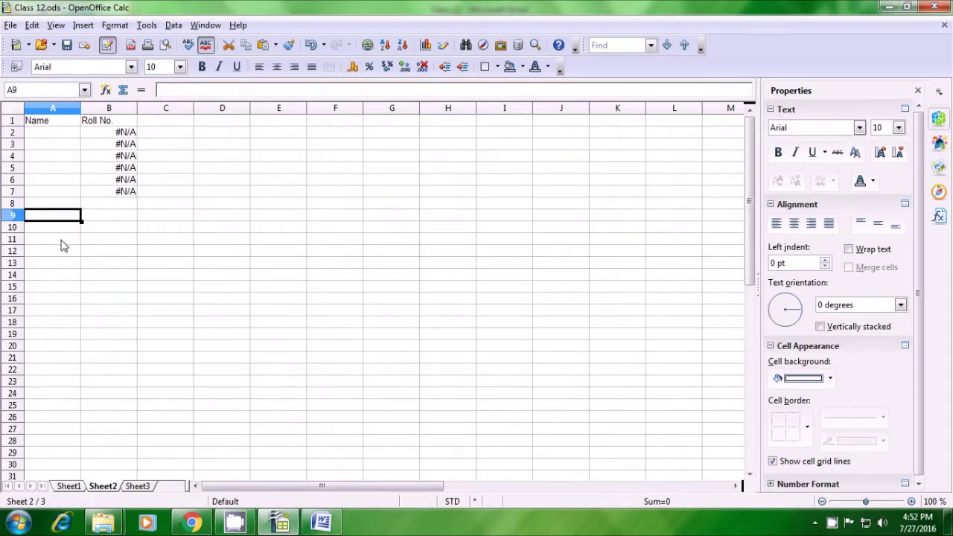
{"action": "left_click", "coordinate": [43, 139]}
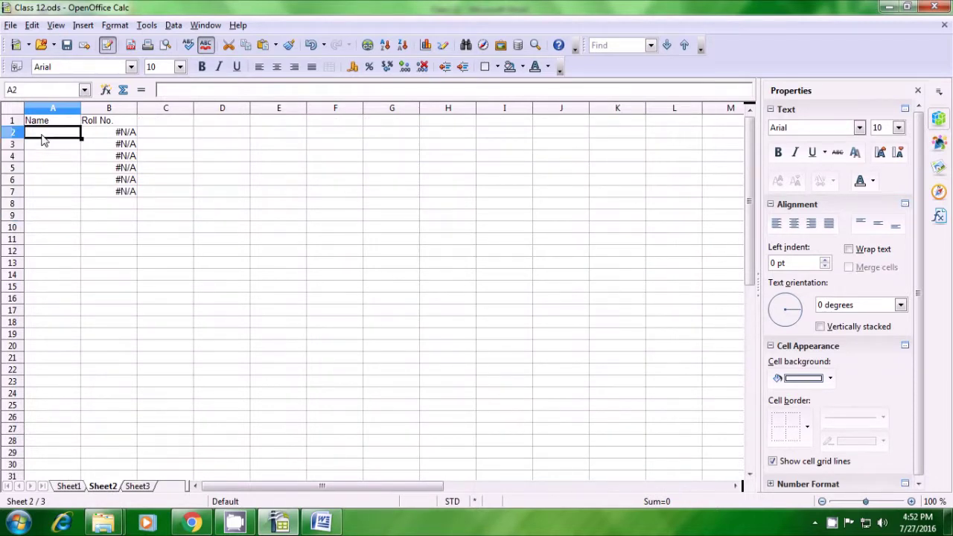
{"action": "key", "text": "ctrl+v"}
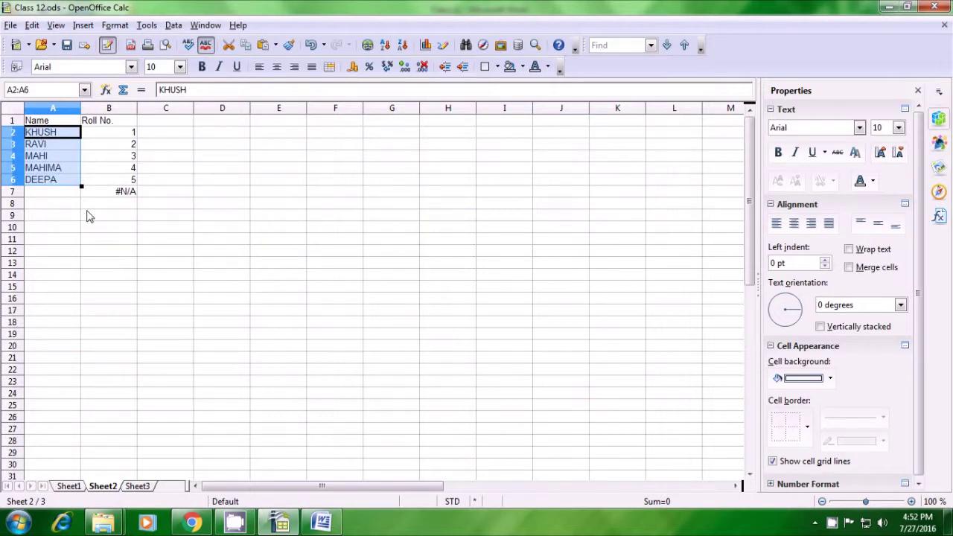
{"action": "left_click", "coordinate": [87, 215]}
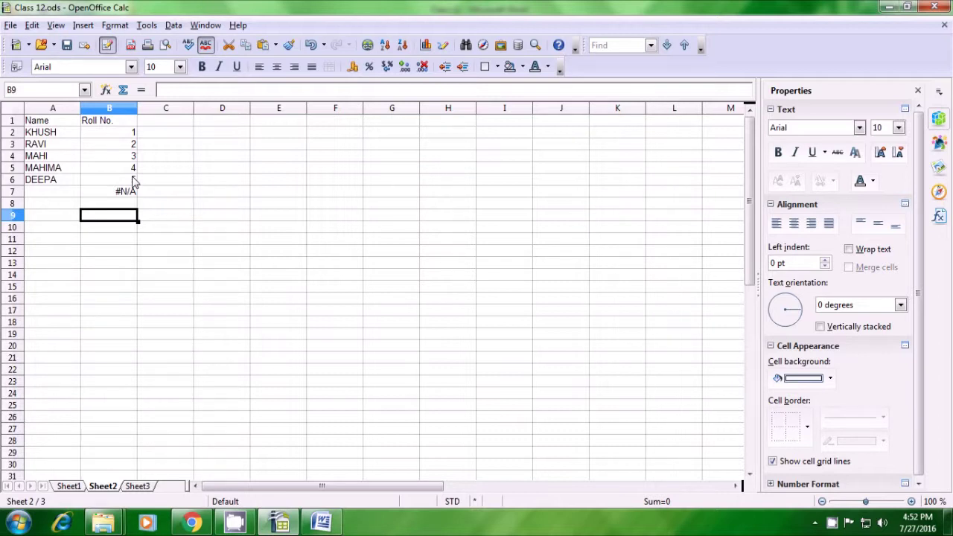
Step: Return to Sheet1 and select an empty cell beside the marks table
{"action": "left_click", "coordinate": [69, 486]}
{"action": "left_click", "coordinate": [154, 280]}
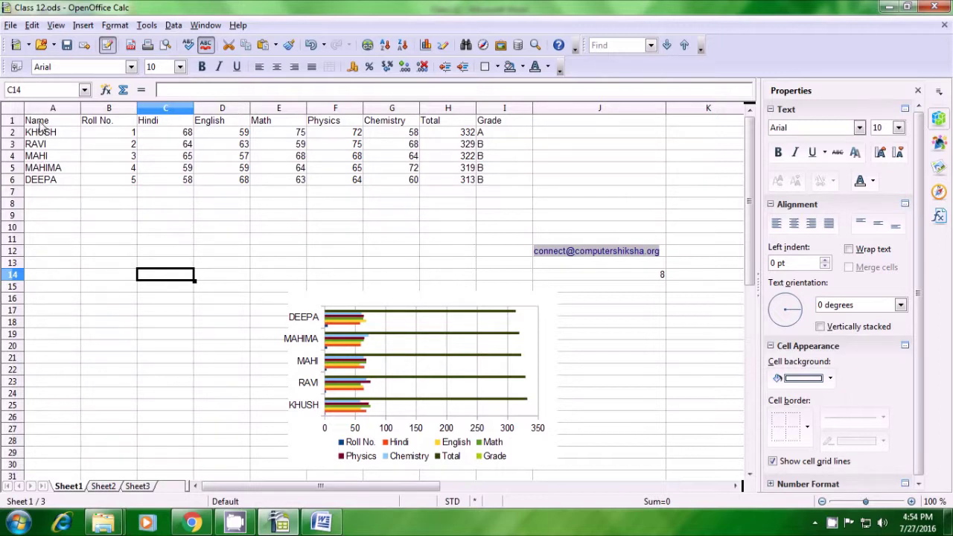
Step: Select the Sheet1 header row A1:I1, Name to Grade, and go to cell A1 on Sheet3
{"action": "left_click", "coordinate": [41, 123]}
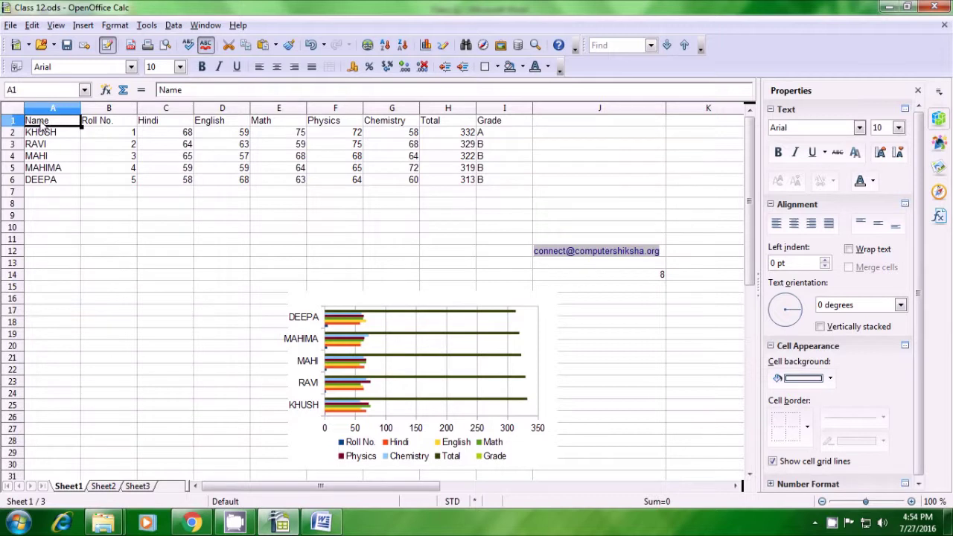
{"action": "left_click_drag", "start_coordinate": [43, 128], "coordinate": [483, 127]}
{"action": "key", "text": "ctrl+c"}
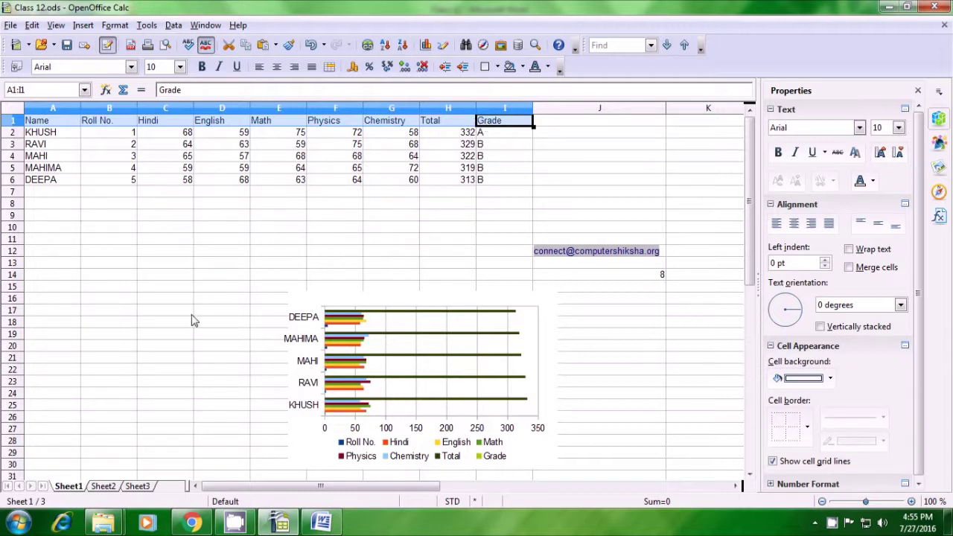
{"action": "left_click", "coordinate": [106, 488]}
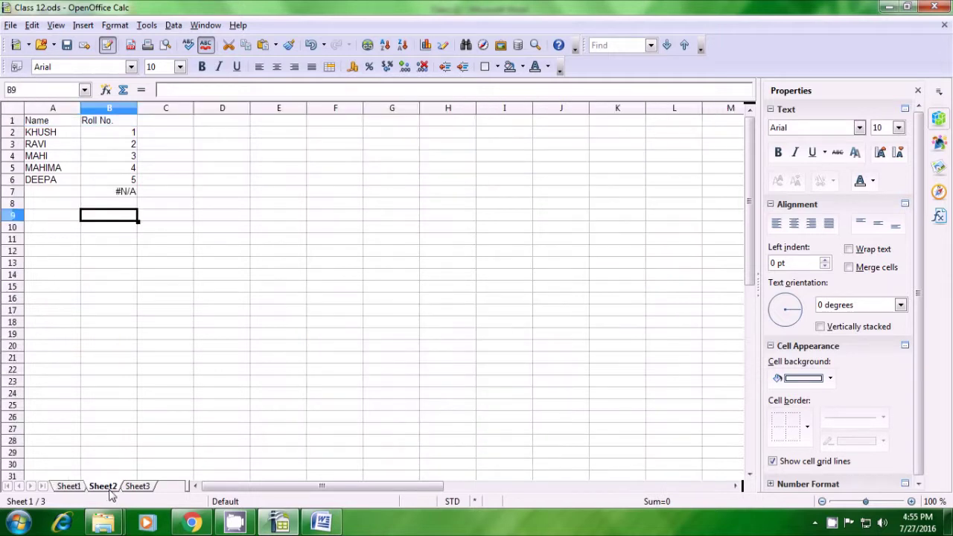
{"action": "left_click", "coordinate": [140, 487]}
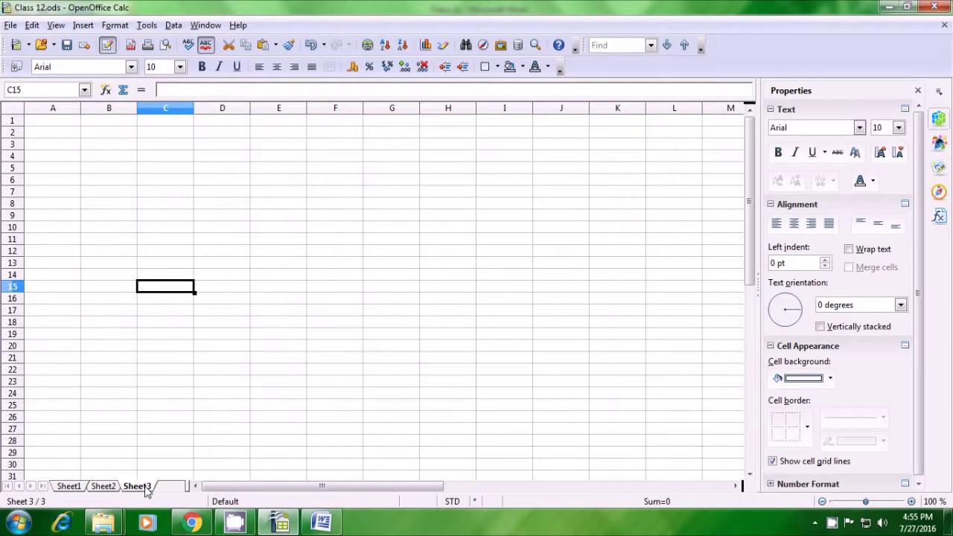
{"action": "left_click", "coordinate": [37, 126]}
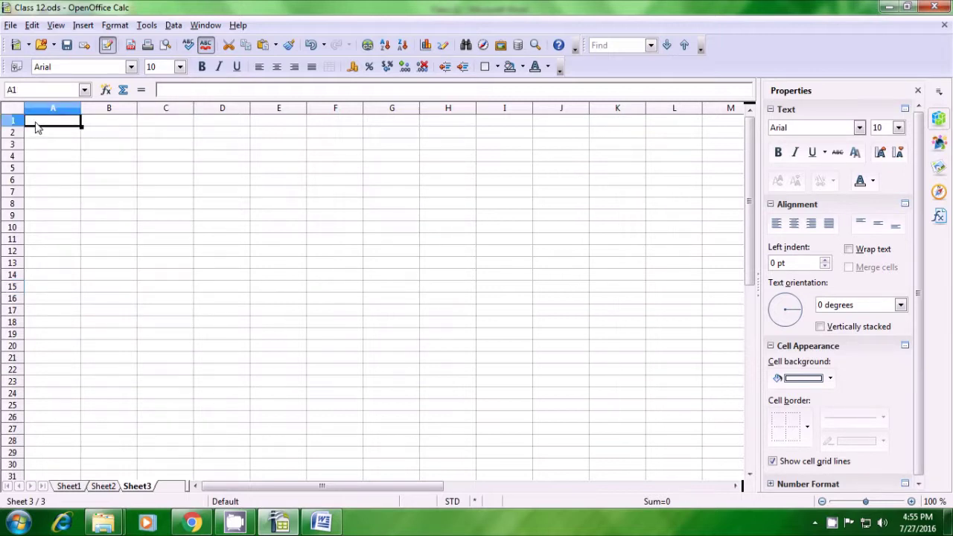
Step: Paste the Name-to-Grade headers into Sheet3 A1:I1 and move to A2
{"action": "key", "text": "ctrl+v"}
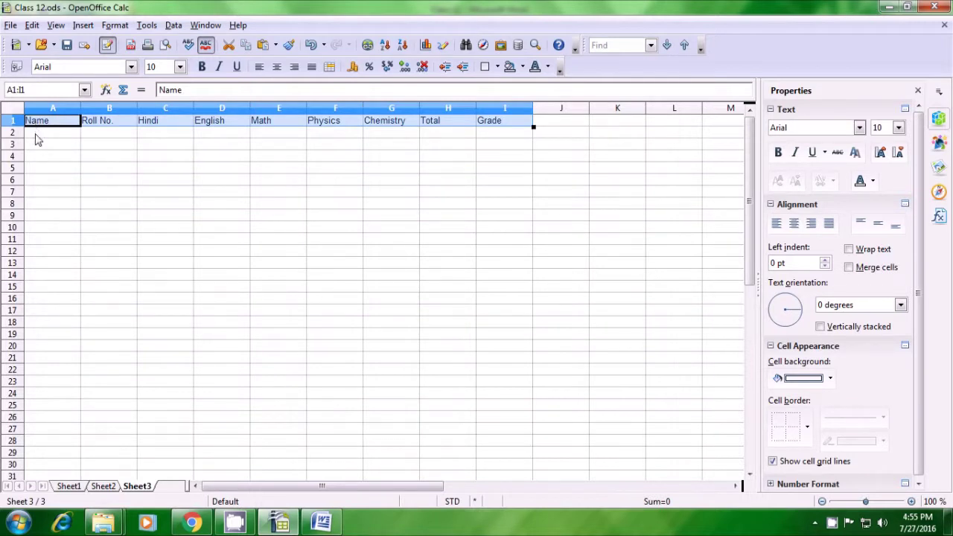
{"action": "left_click", "coordinate": [37, 134]}
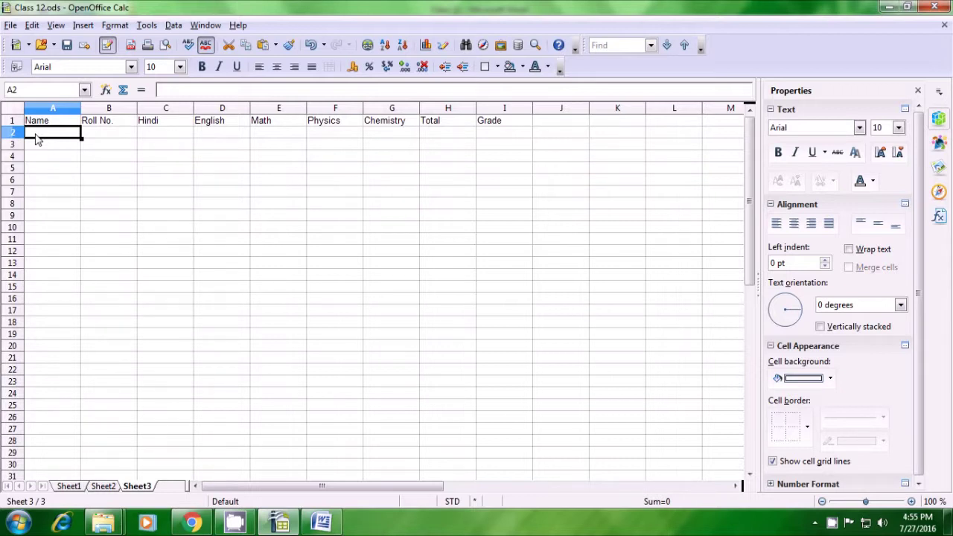
Step: Enter =HLOOKUP(Sheet1.A1;Sheet1.A1:I6;5;0) in Sheet3 cell A2 so it returns MAHIMA
{"action": "type", "text": "="}
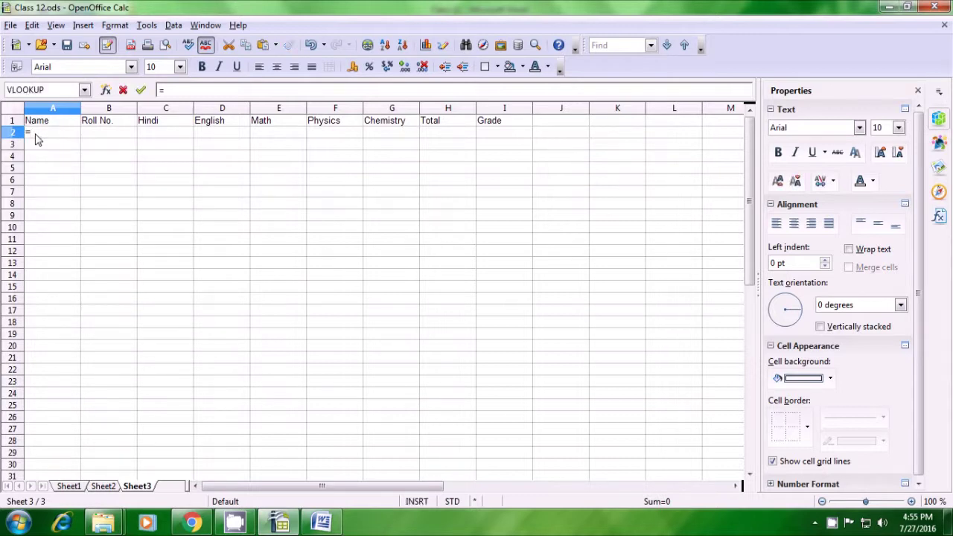
{"action": "type", "text": "hlook"}
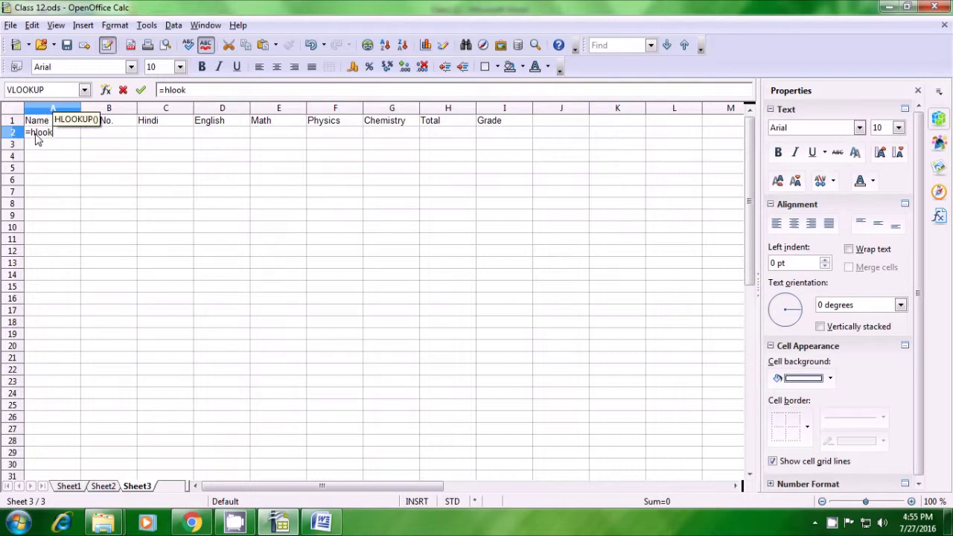
{"action": "type", "text": "up"}
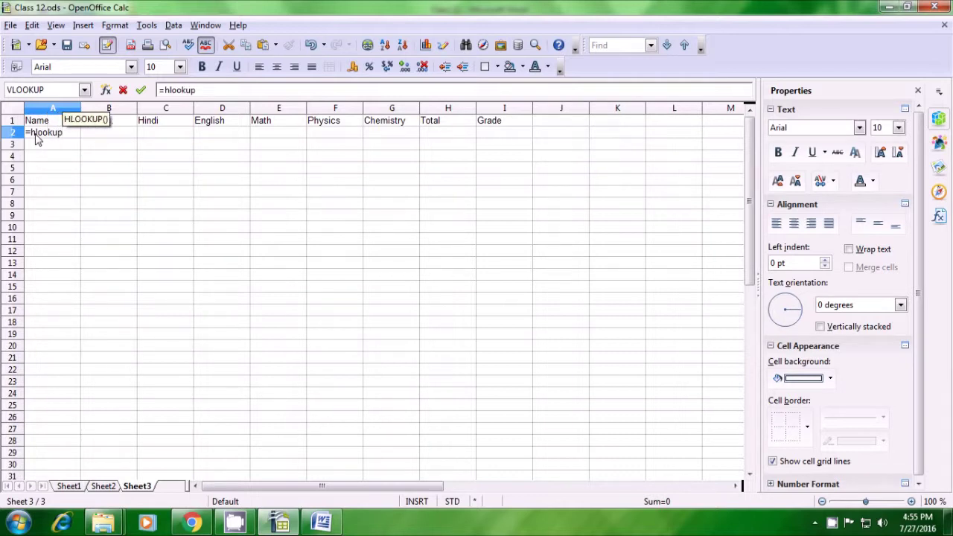
{"action": "type", "text": "("}
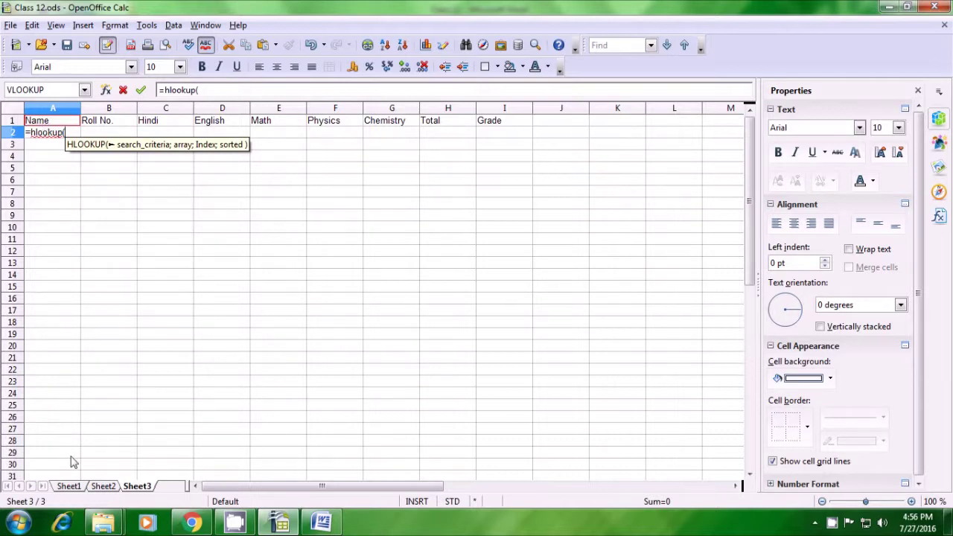
{"action": "left_click", "coordinate": [71, 488]}
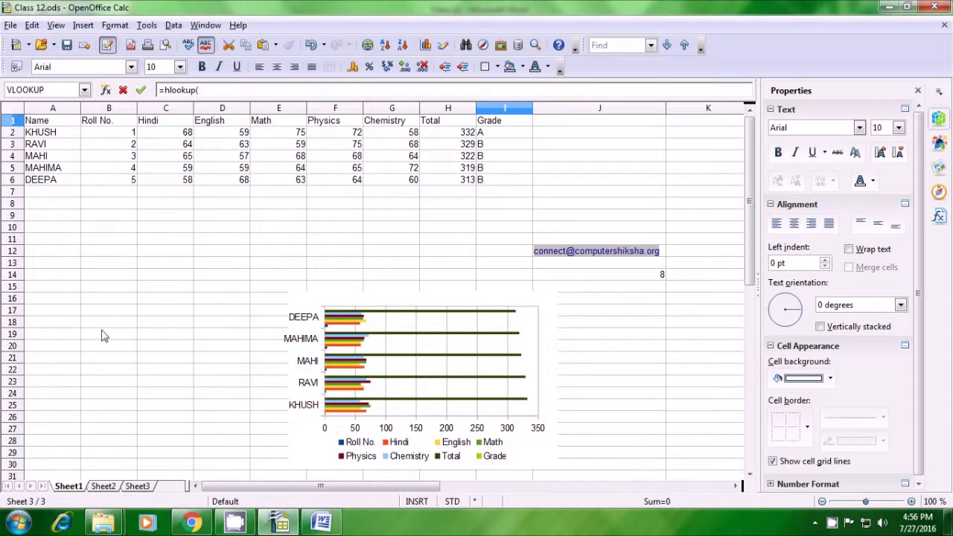
{"action": "left_click", "coordinate": [60, 123]}
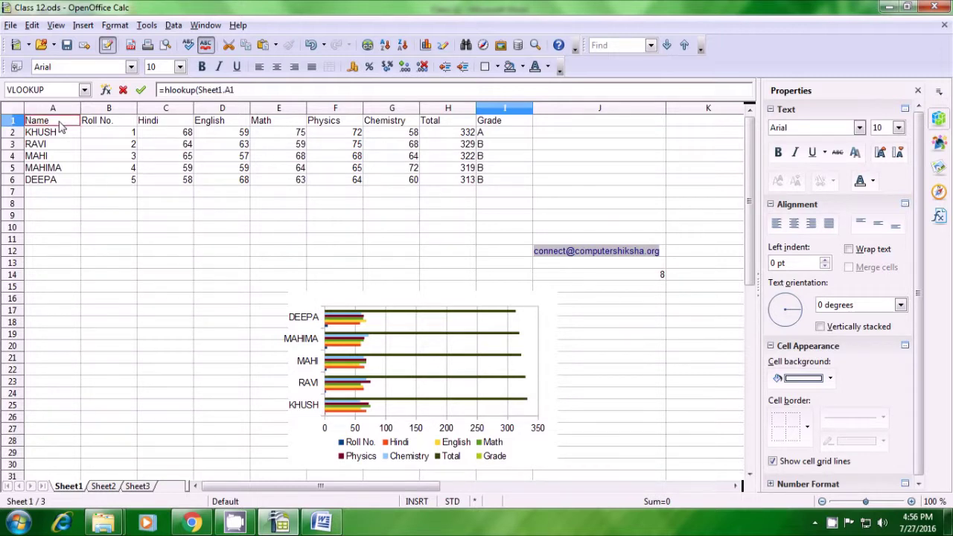
{"action": "type", "text": ";"}
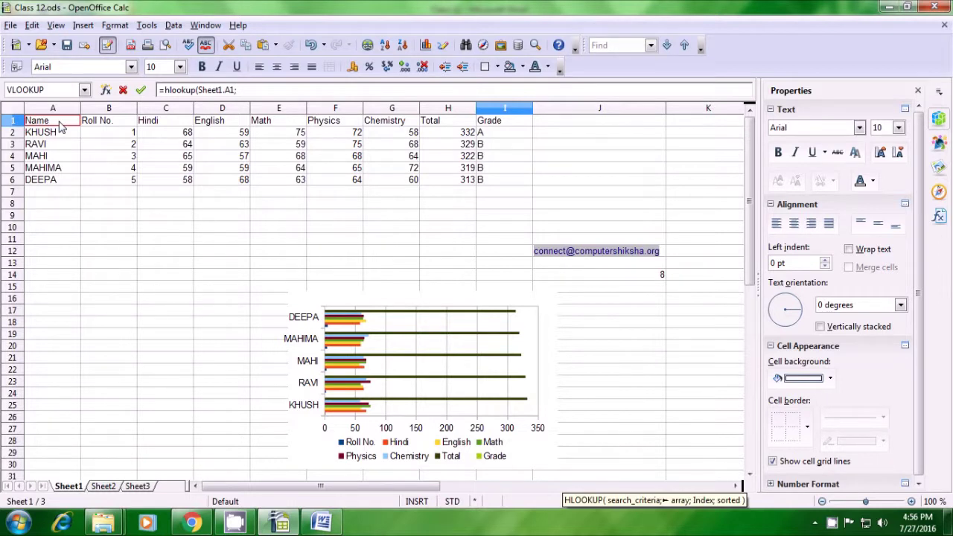
{"action": "left_click", "coordinate": [244, 90]}
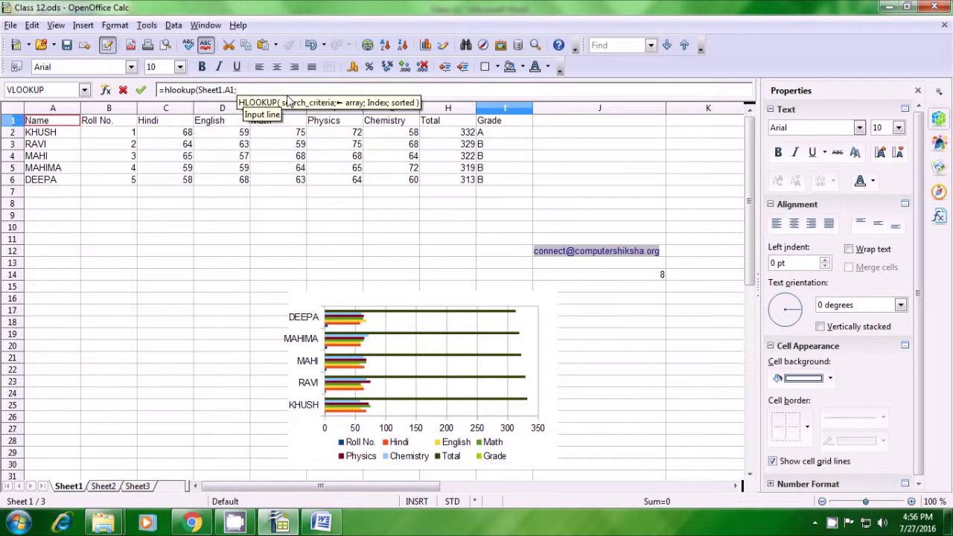
{"action": "left_click_drag", "start_coordinate": [54, 123], "coordinate": [490, 180]}
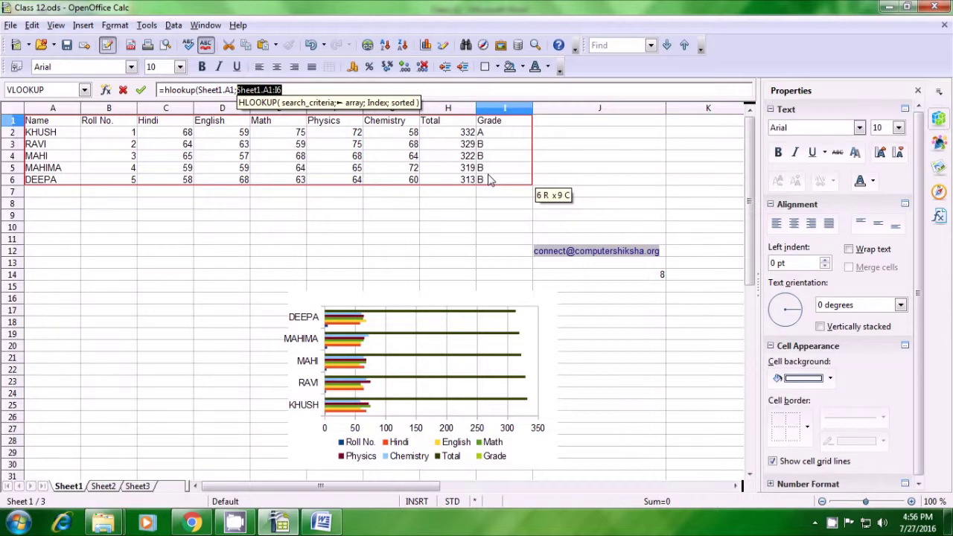
{"action": "type", "text": ";"}
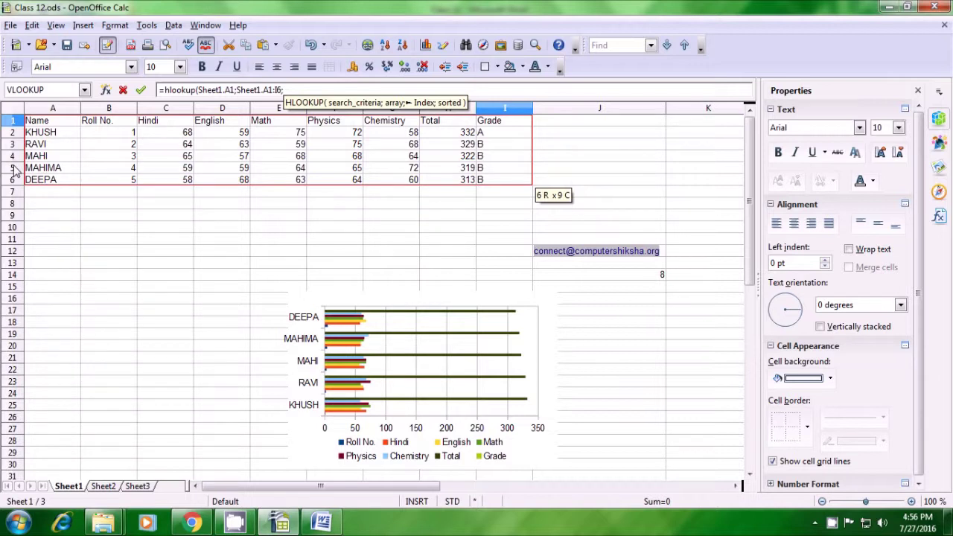
{"action": "type", "text": "5"}
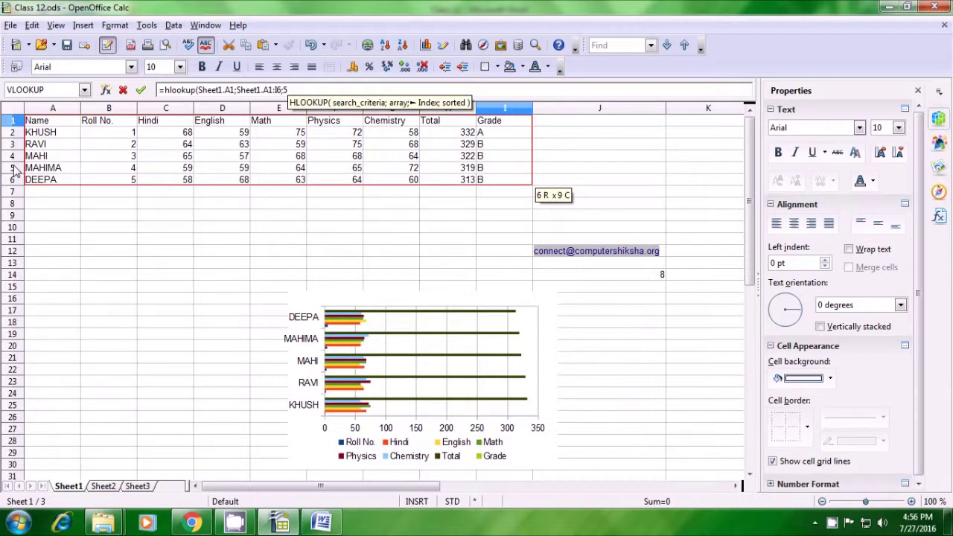
{"action": "type", "text": ";"}
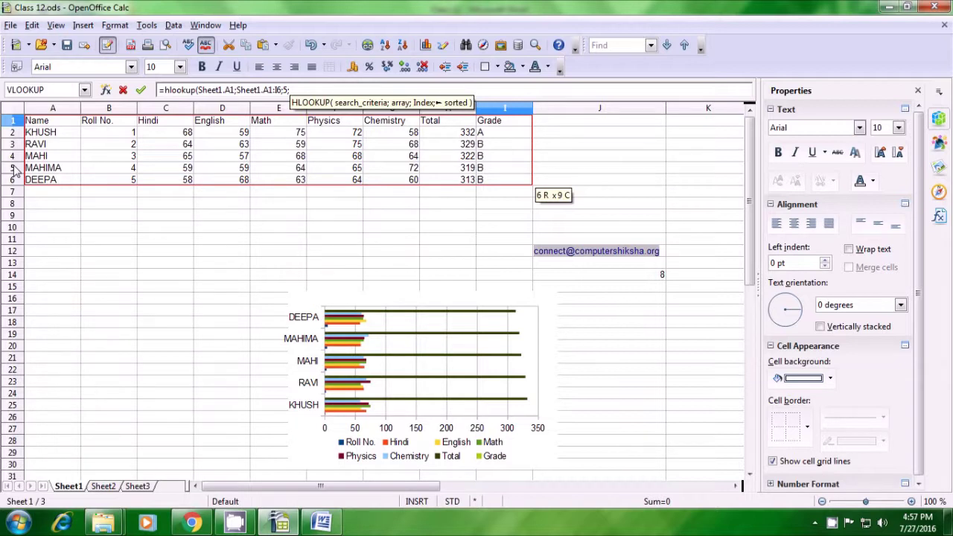
{"action": "type", "text": "0"}
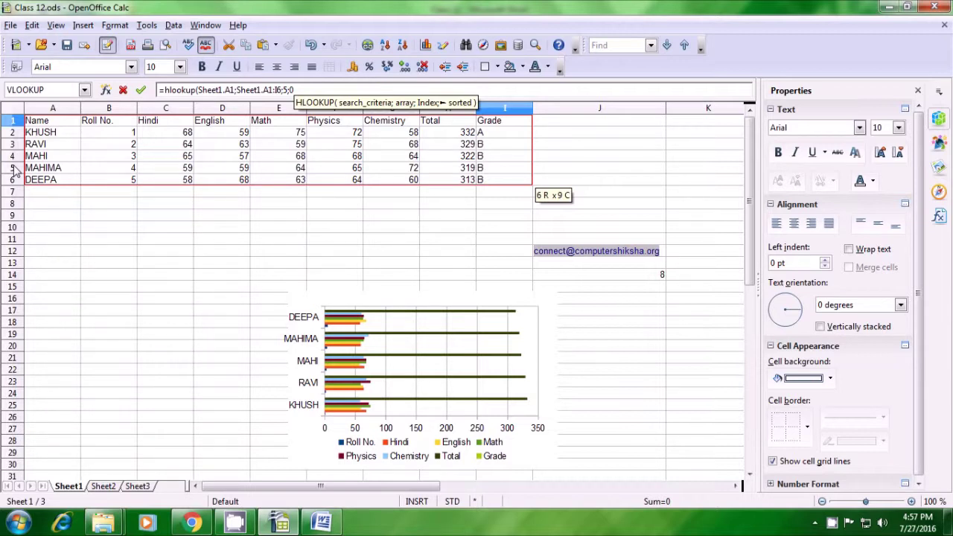
{"action": "type", "text": ")"}
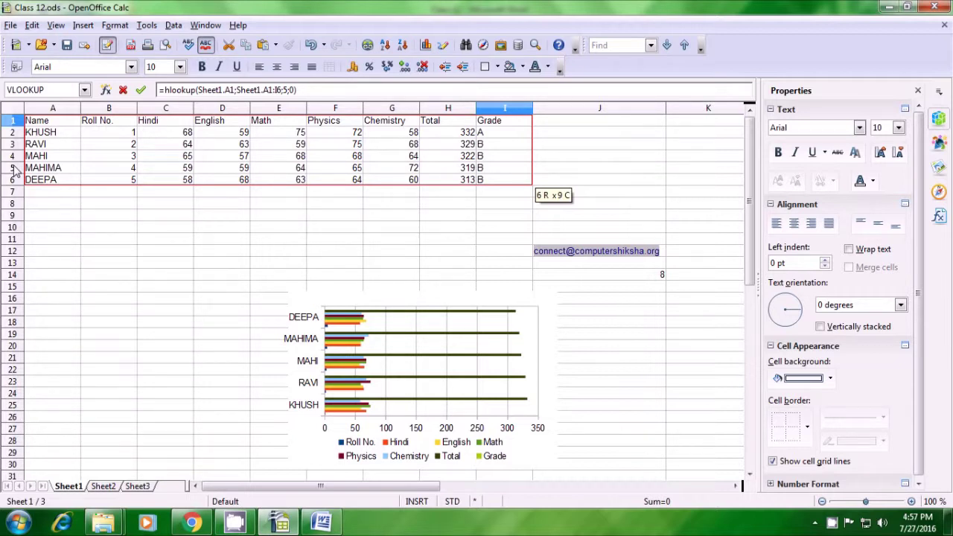
{"action": "key", "text": "Return"}
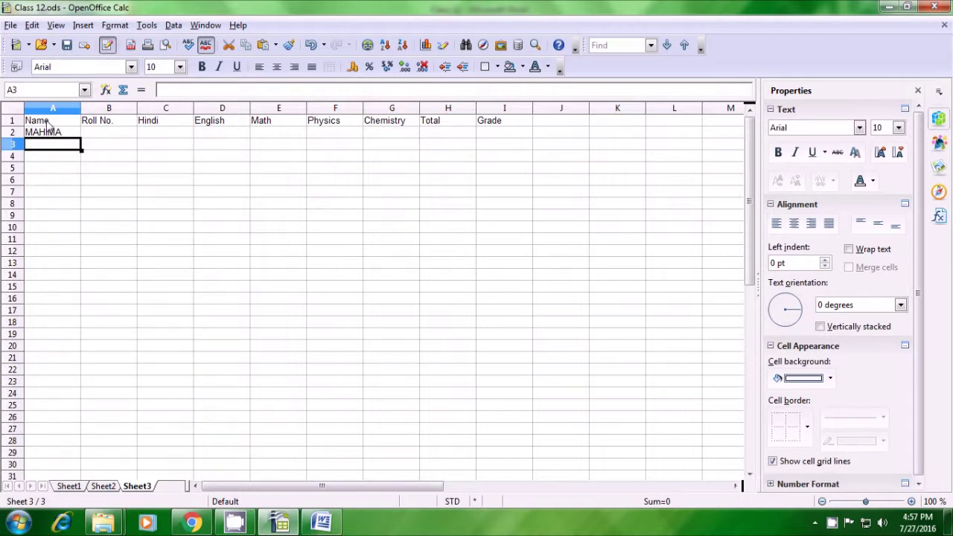
Step: Clear the header labels Roll No. through Grade from B1:I1
{"action": "left_click", "coordinate": [51, 135]}
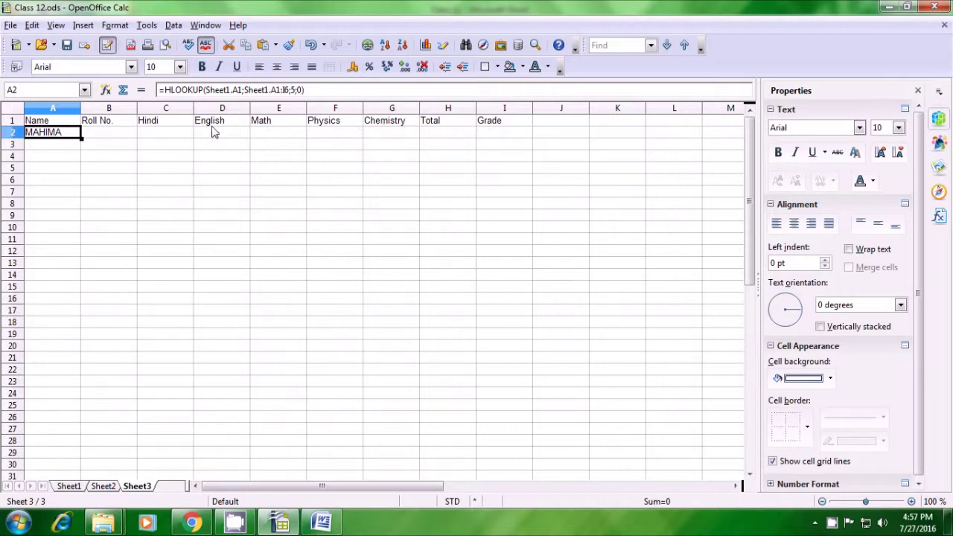
{"action": "left_click_drag", "start_coordinate": [103, 122], "coordinate": [488, 126]}
{"action": "key", "text": "ctrl+c"}
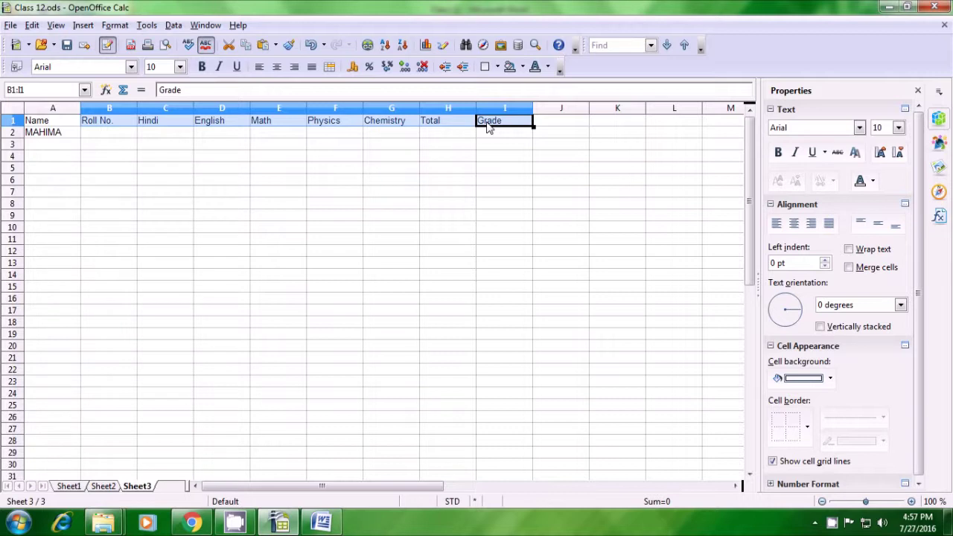
{"action": "key", "text": "Delete"}
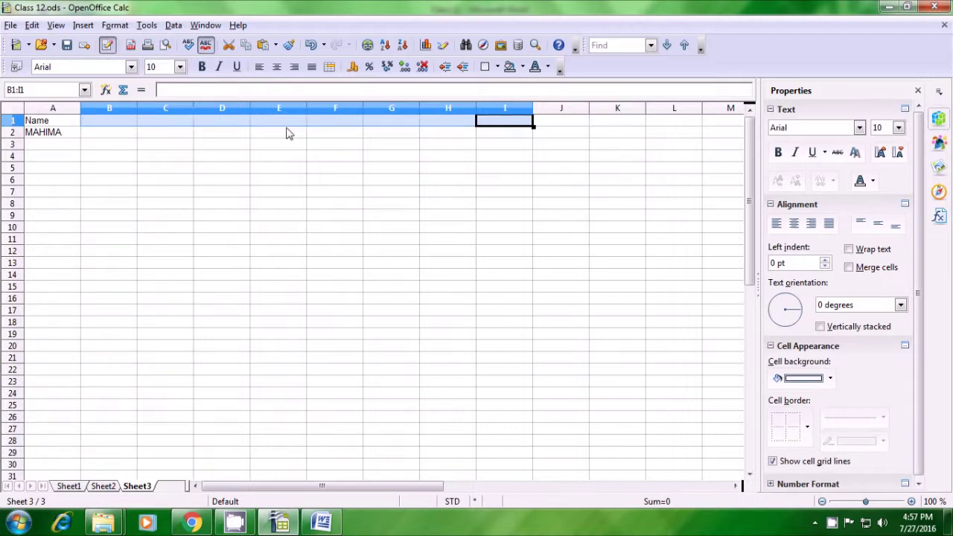
Step: Fill the A2 lookup formula across row 2 to column I
{"action": "left_click", "coordinate": [112, 135]}
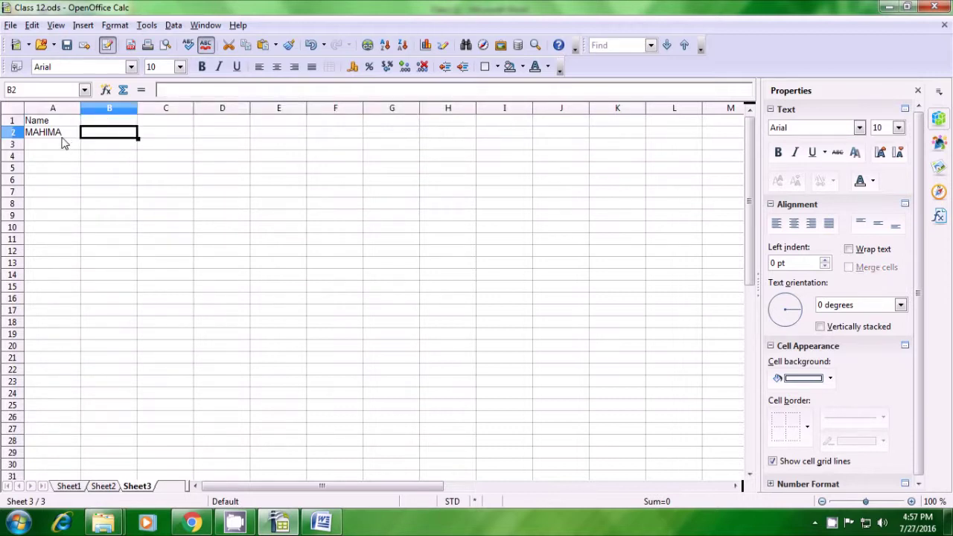
{"action": "left_click", "coordinate": [63, 137]}
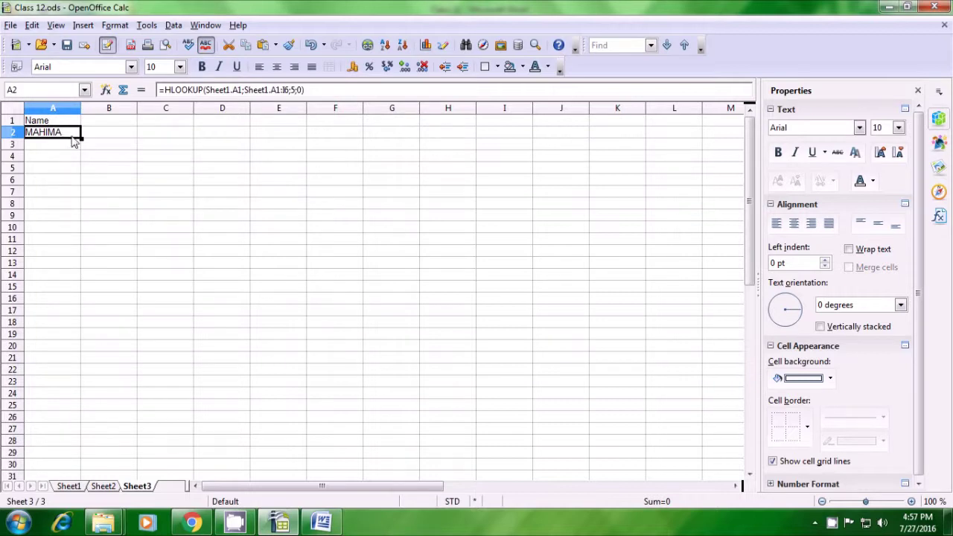
{"action": "left_click_drag", "start_coordinate": [82, 139], "coordinate": [516, 144]}
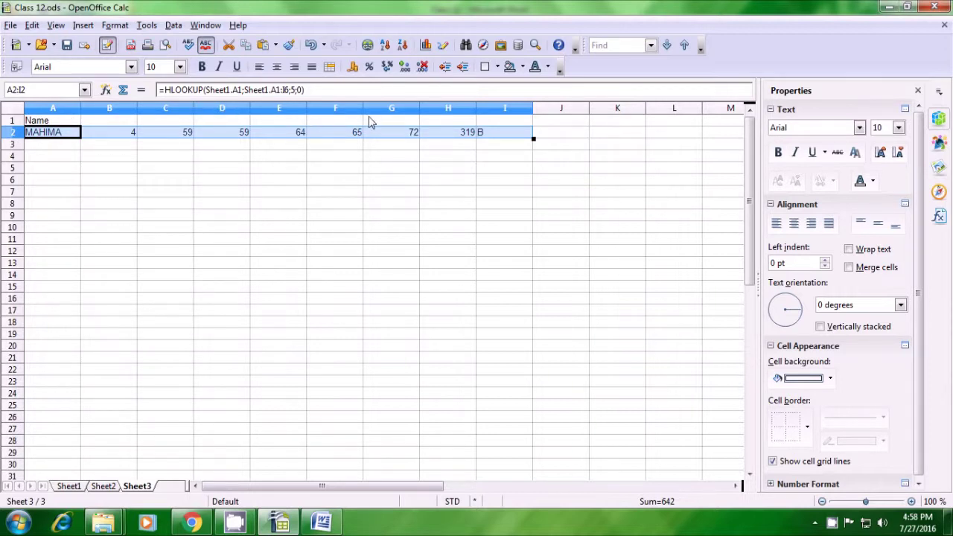
Step: Restore the header labels Roll No. through Grade in B1:I1
{"action": "left_click", "coordinate": [107, 122]}
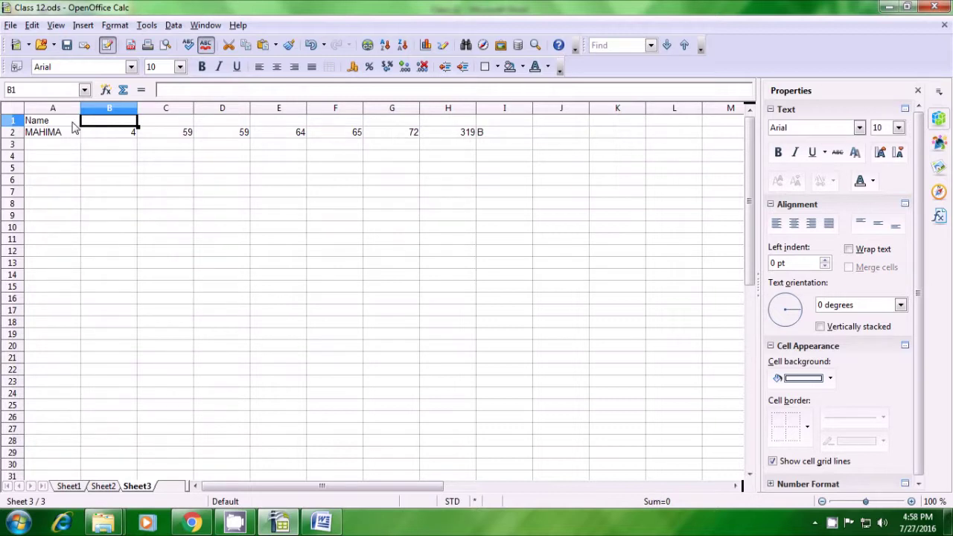
{"action": "key", "text": "ctrl+v"}
{"action": "left_click", "coordinate": [108, 149]}
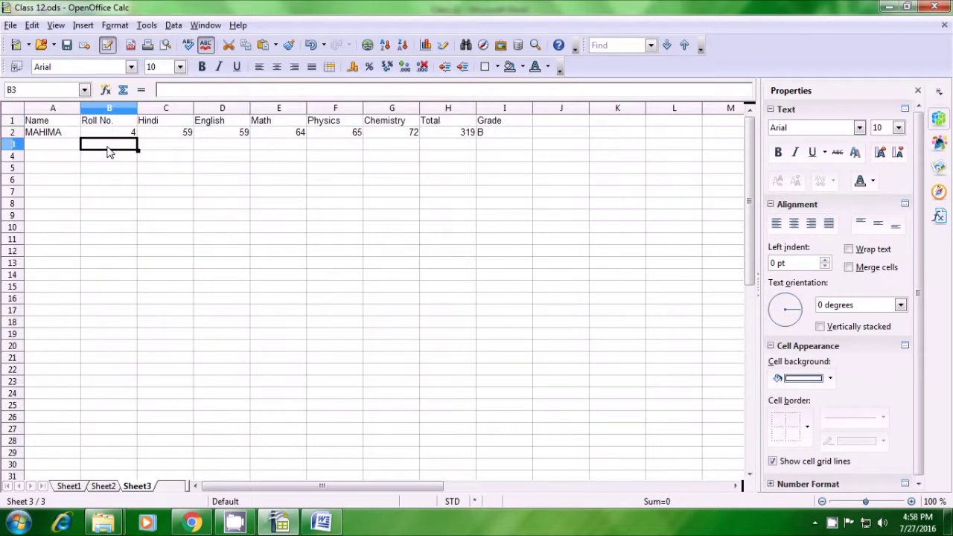
{"action": "left_click", "coordinate": [109, 184]}
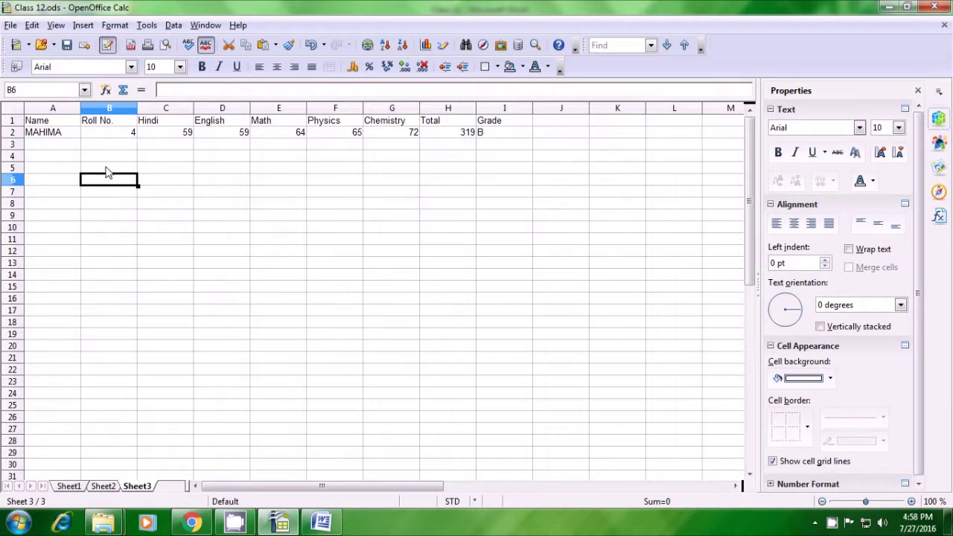
{"action": "left_click", "coordinate": [361, 213]}
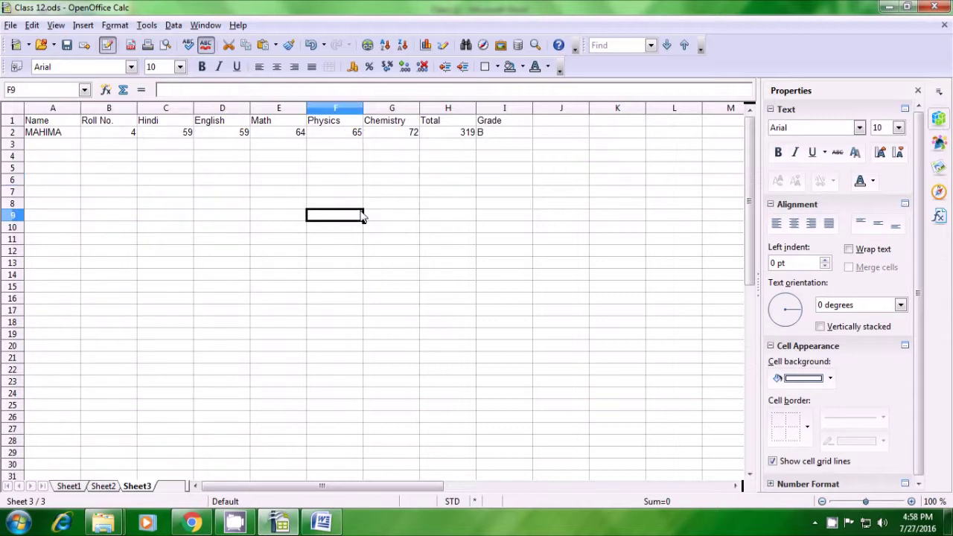
Step: Switch to Sheet1 and select the whole marks table, A1:I6
{"action": "left_click", "coordinate": [68, 485]}
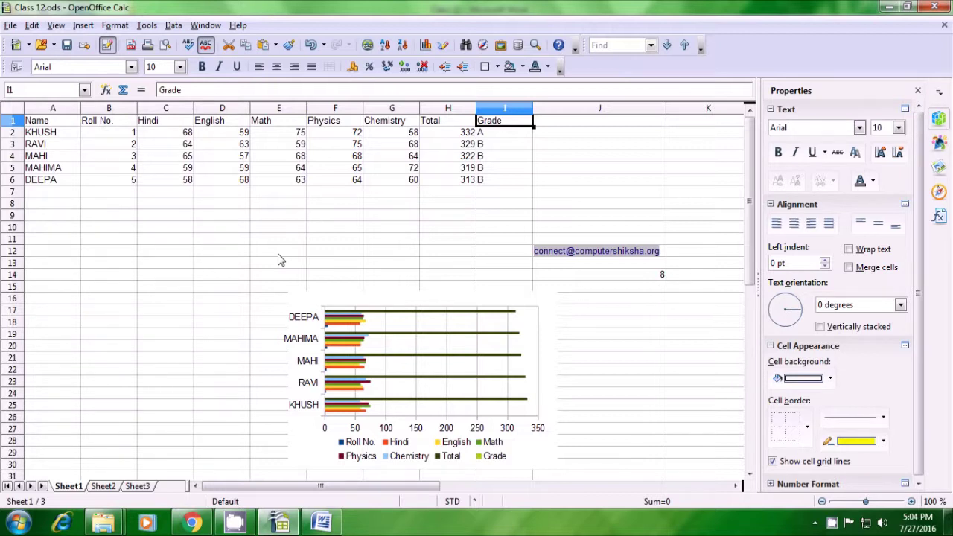
{"action": "left_click_drag", "start_coordinate": [48, 125], "coordinate": [480, 184]}
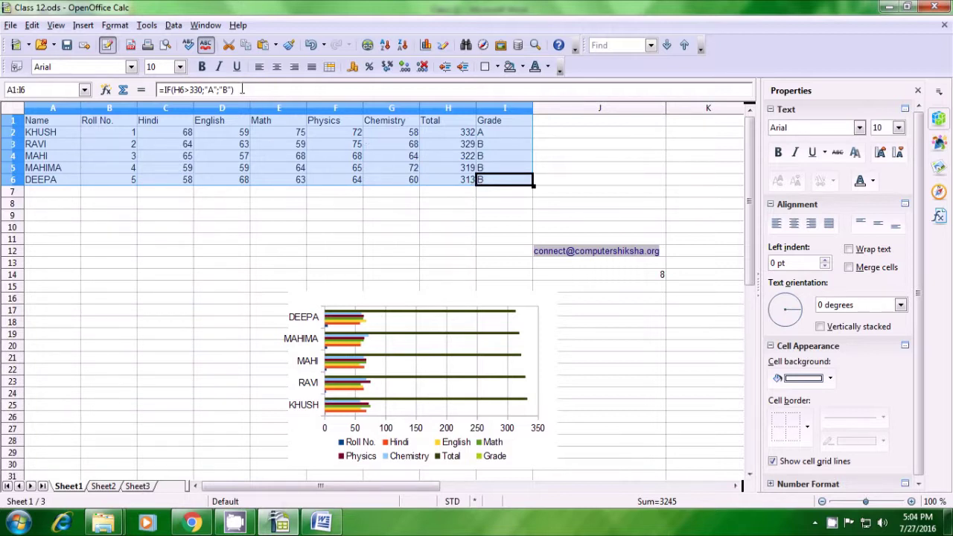
Step: Set Conditional Formatting Condition 1 to cell value greater than 75
{"action": "left_click", "coordinate": [116, 26]}
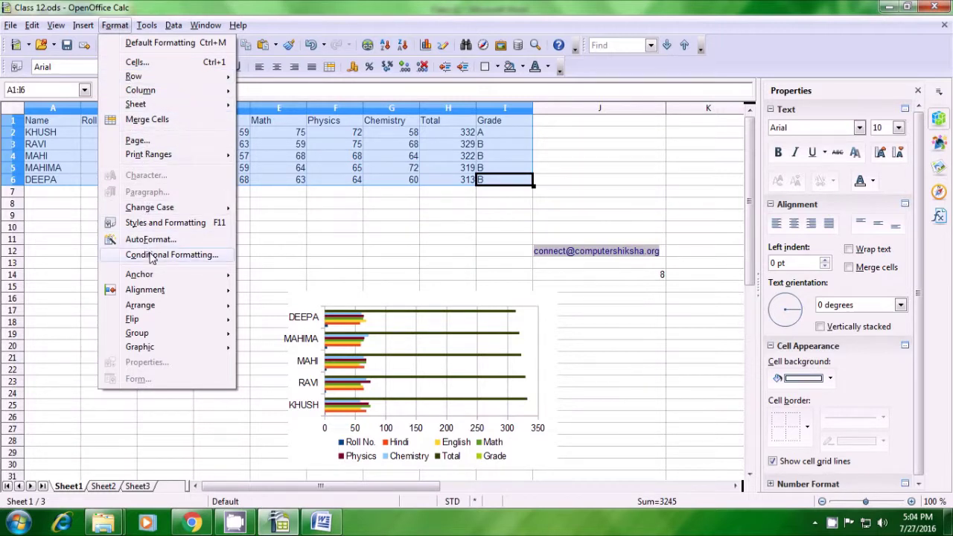
{"action": "left_click", "coordinate": [151, 256]}
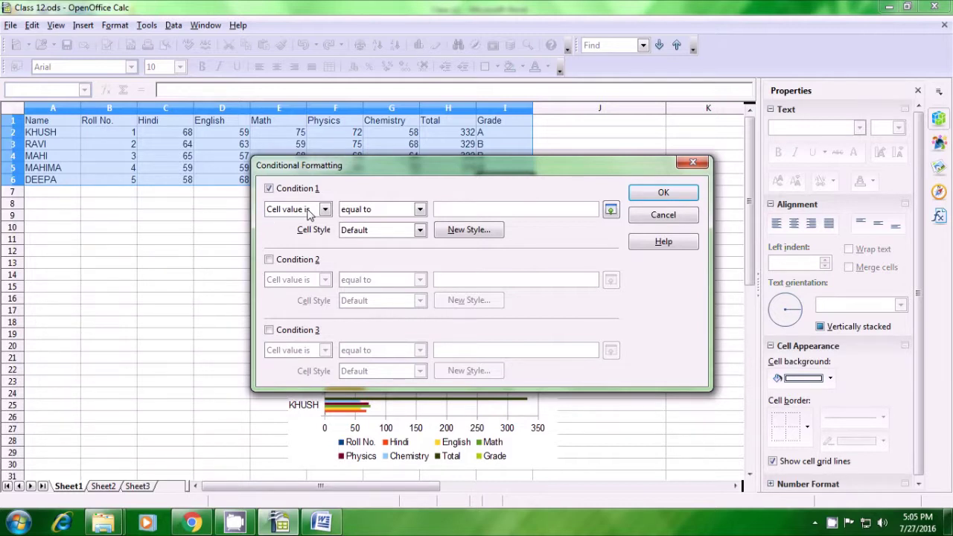
{"action": "left_click", "coordinate": [324, 210]}
{"action": "left_click", "coordinate": [324, 211]}
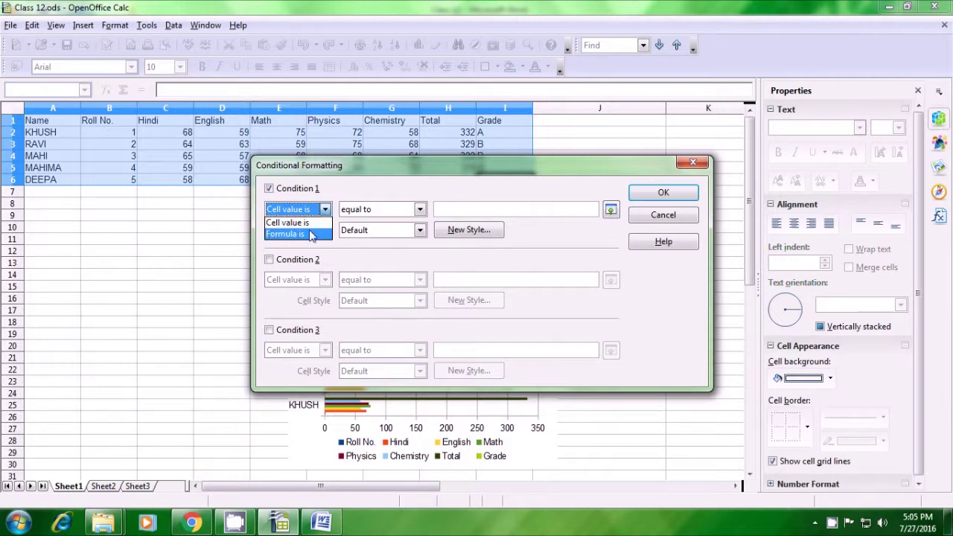
{"action": "left_click", "coordinate": [306, 229]}
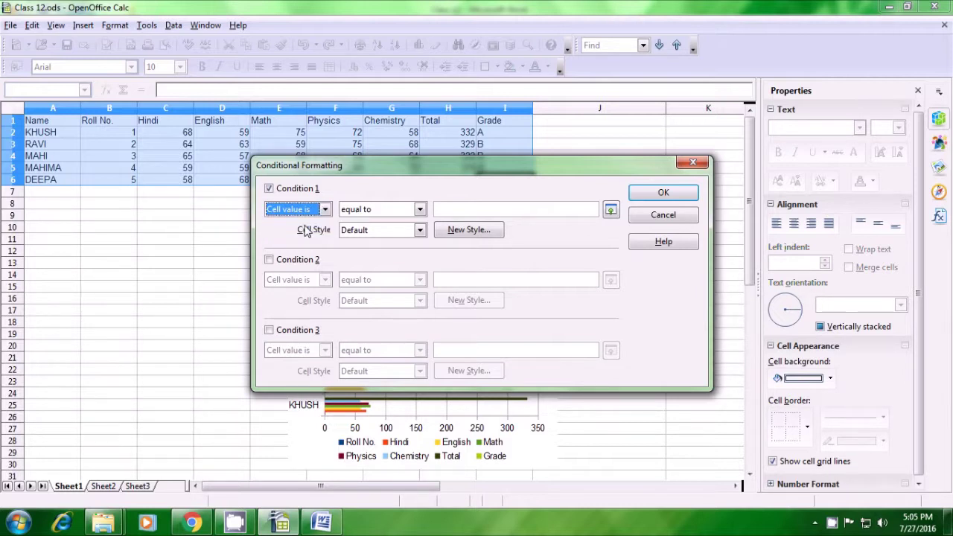
{"action": "left_click", "coordinate": [420, 210]}
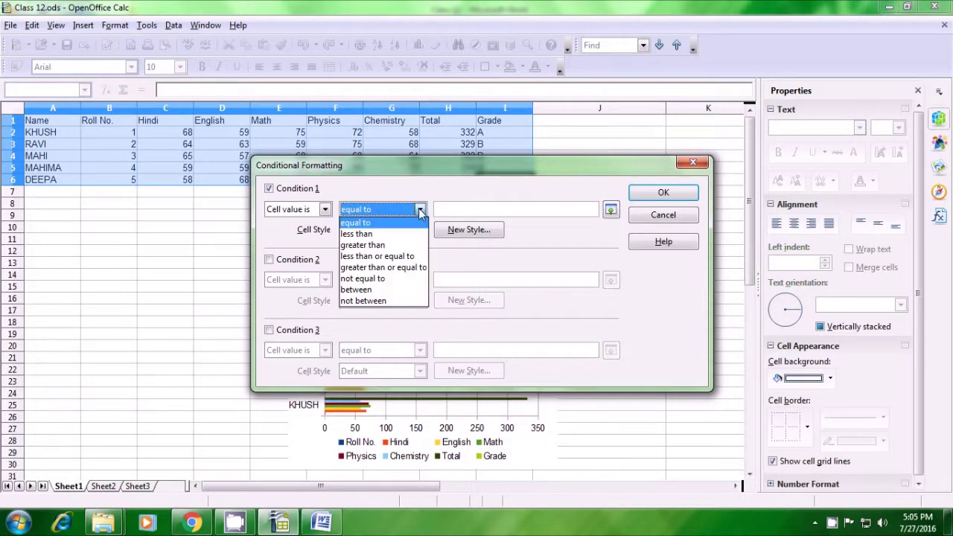
{"action": "left_click", "coordinate": [404, 246]}
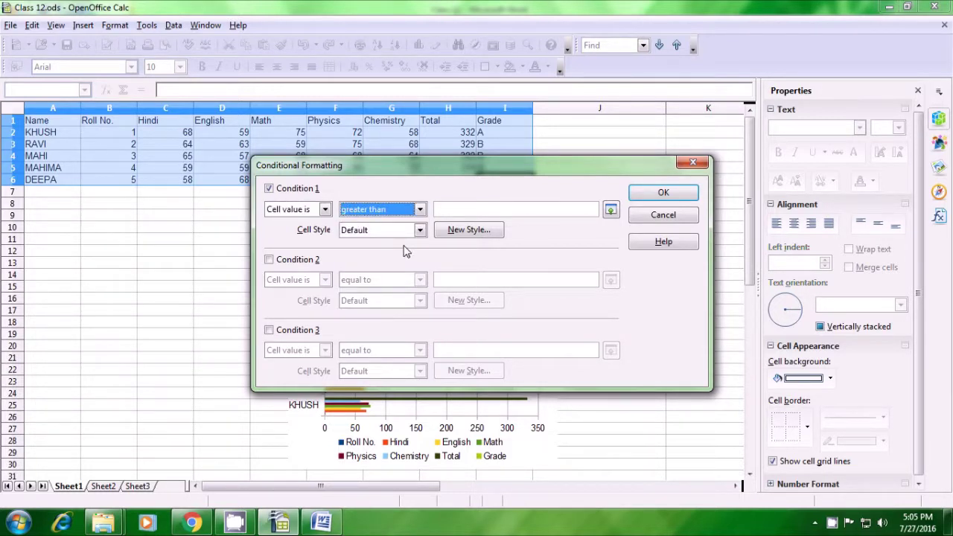
{"action": "left_click", "coordinate": [455, 208]}
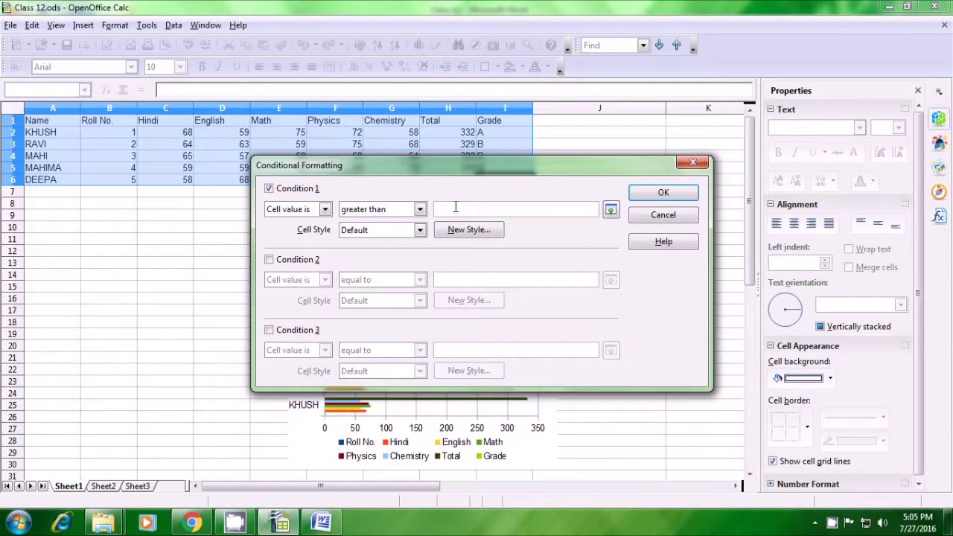
{"action": "type", "text": "75"}
Step: Start a new cell style for the greater-than-75 condition
{"action": "left_click", "coordinate": [420, 231]}
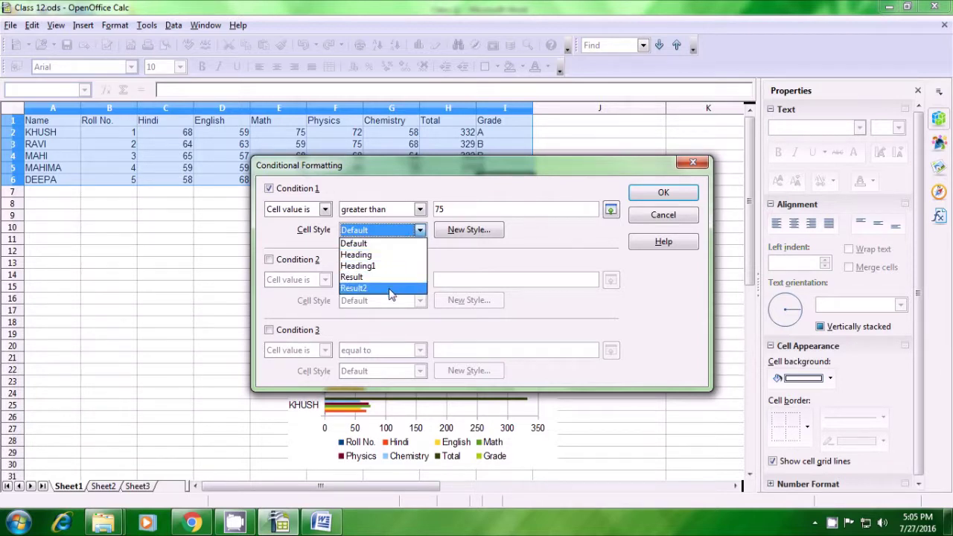
{"action": "left_click", "coordinate": [462, 234]}
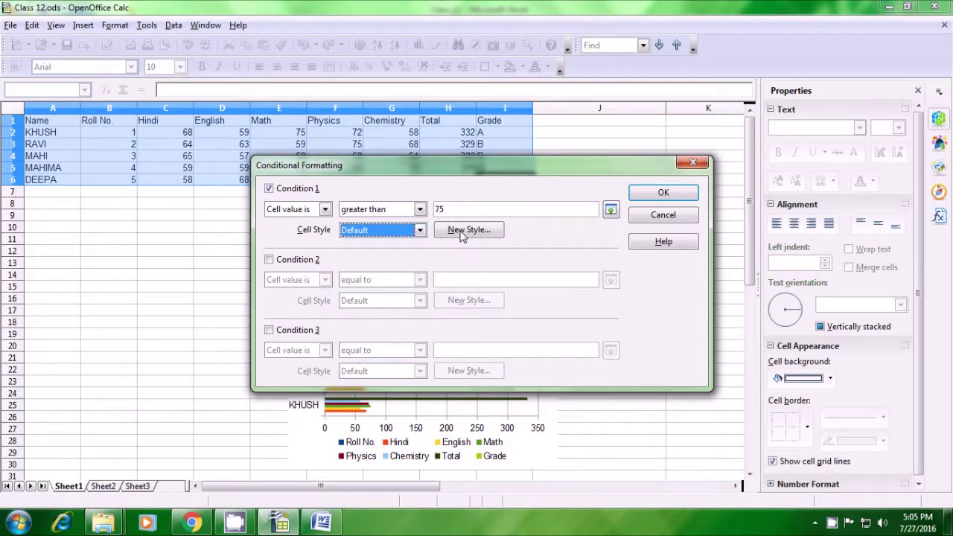
{"action": "left_click", "coordinate": [463, 231]}
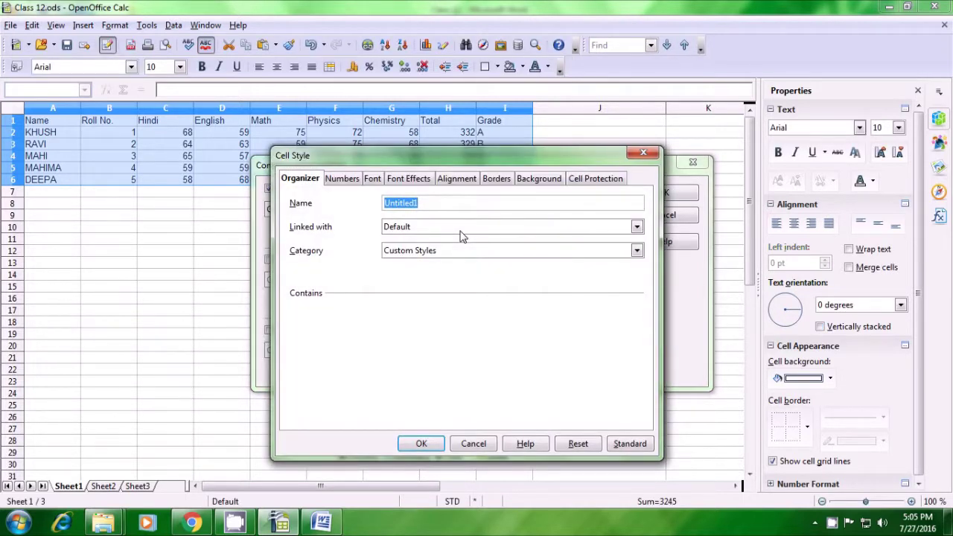
Step: Give new style Untitled1 a Green 4 font colour and confirm it
{"action": "left_click", "coordinate": [410, 182]}
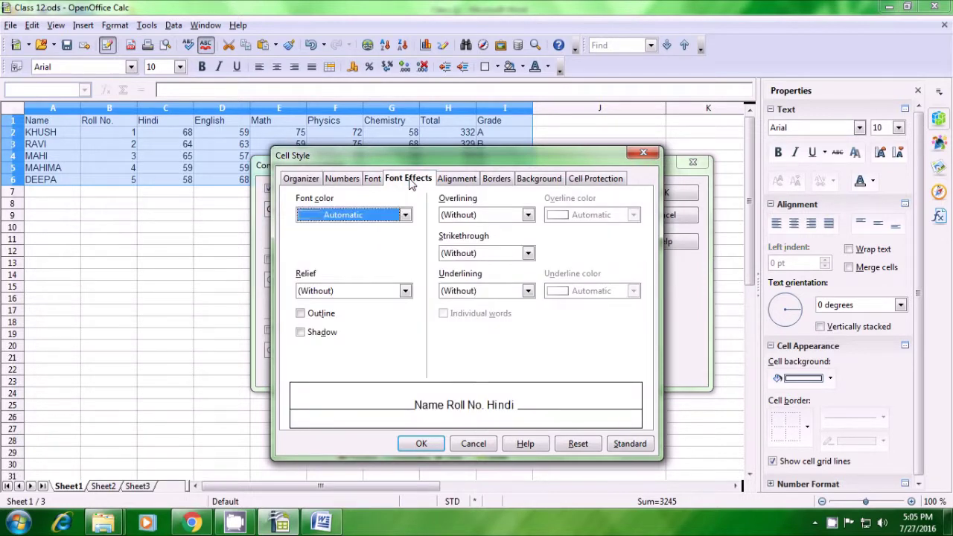
{"action": "left_click", "coordinate": [406, 215]}
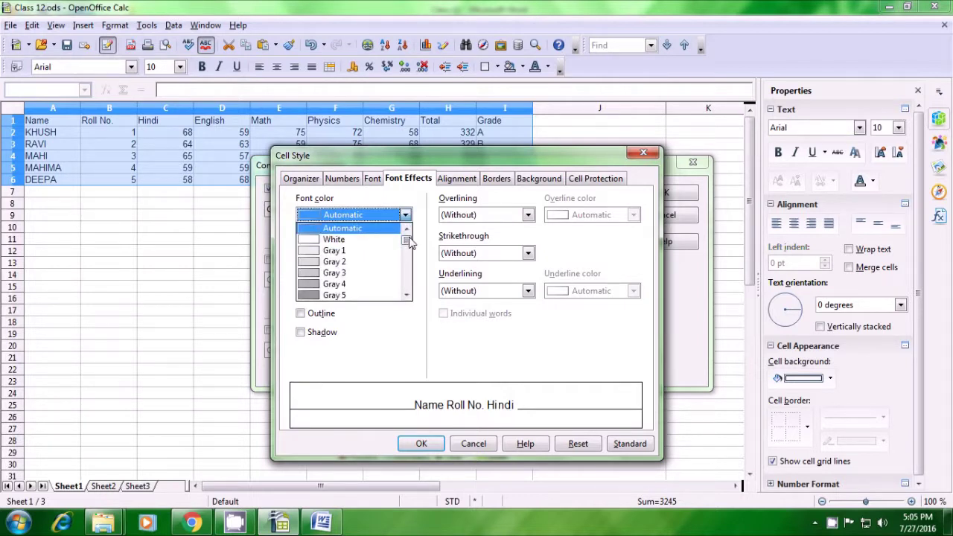
{"action": "left_click_drag", "start_coordinate": [408, 240], "coordinate": [411, 260]}
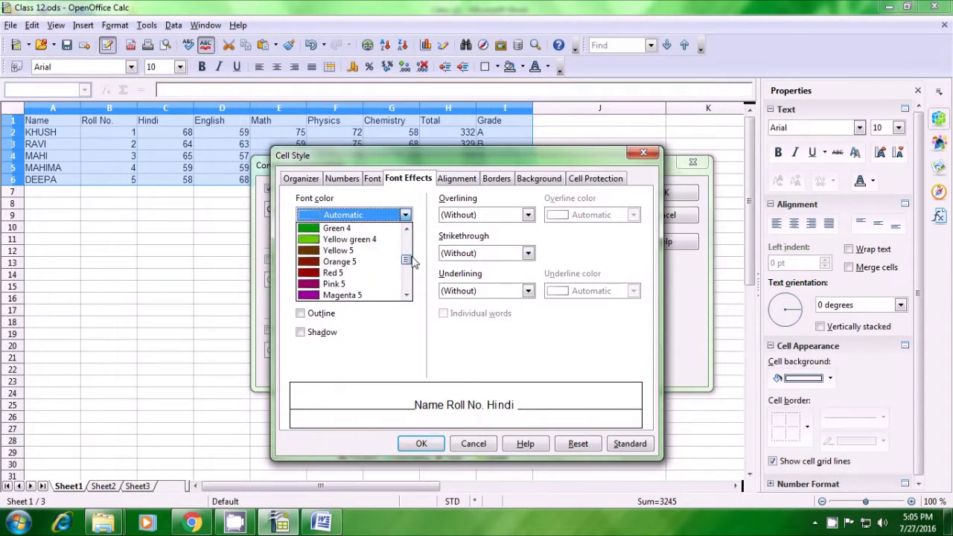
{"action": "left_click", "coordinate": [339, 231]}
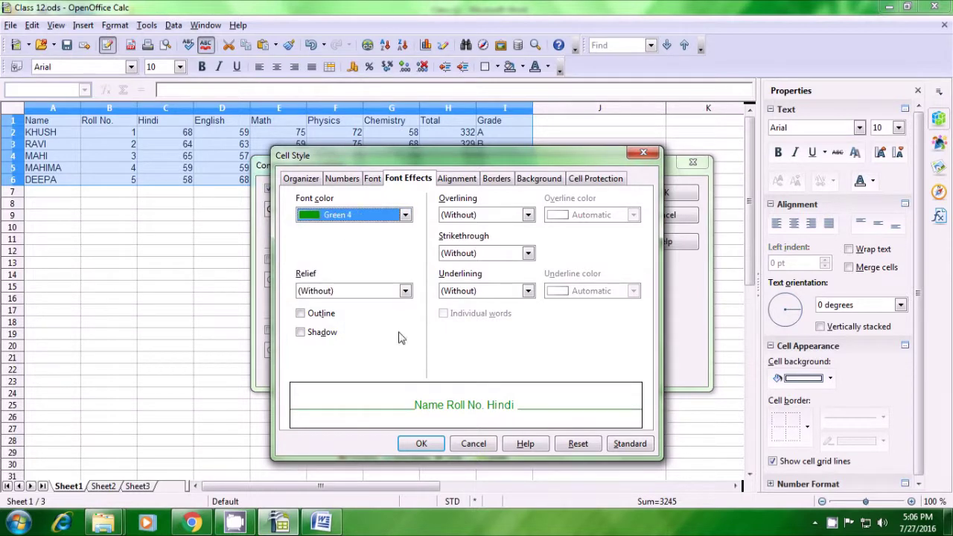
{"action": "left_click", "coordinate": [421, 444]}
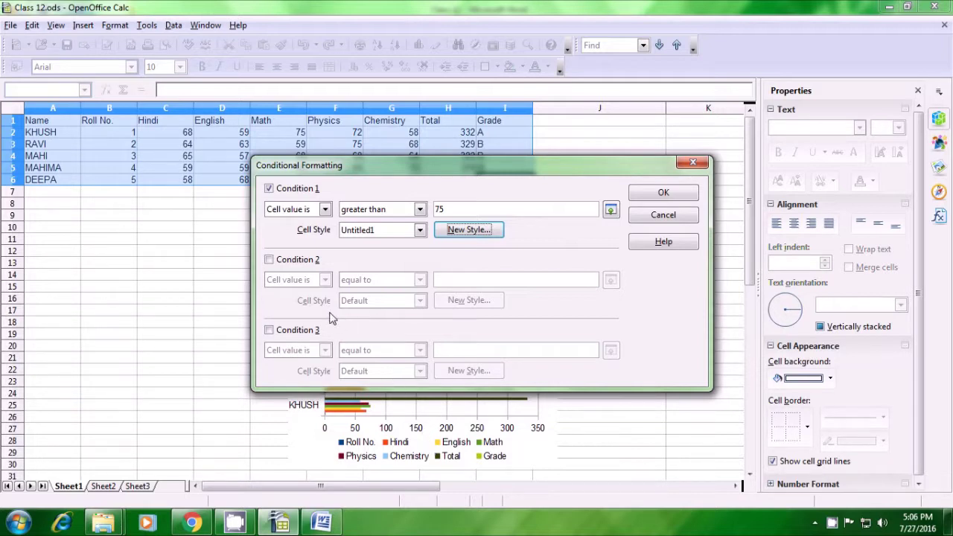
Step: Enable Condition 2 as cell value less than 75
{"action": "left_click", "coordinate": [269, 261]}
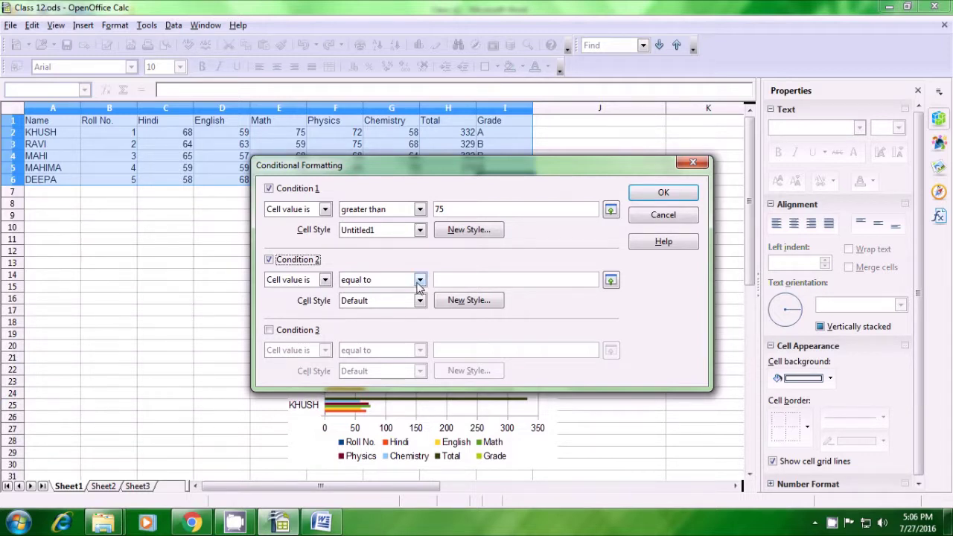
{"action": "left_click", "coordinate": [419, 281]}
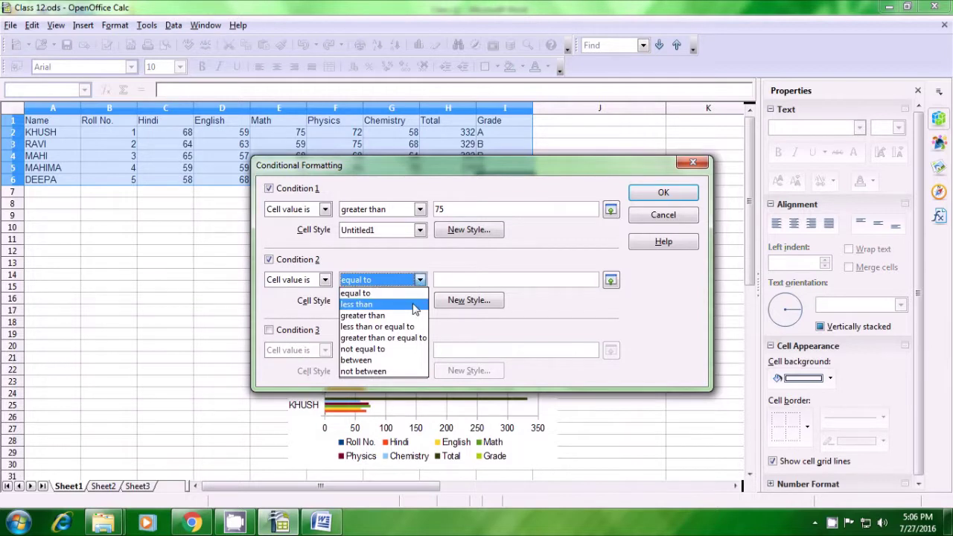
{"action": "left_click", "coordinate": [415, 307]}
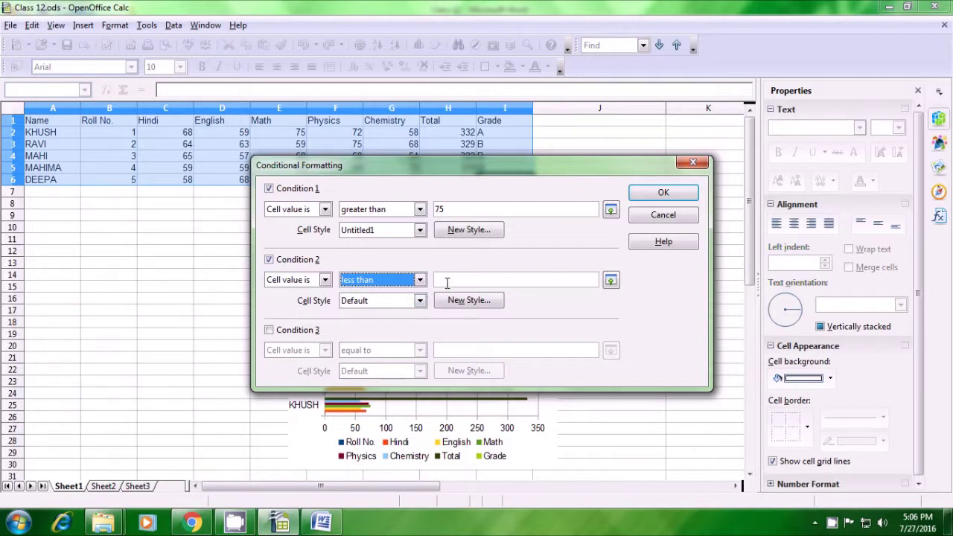
{"action": "left_click", "coordinate": [447, 282]}
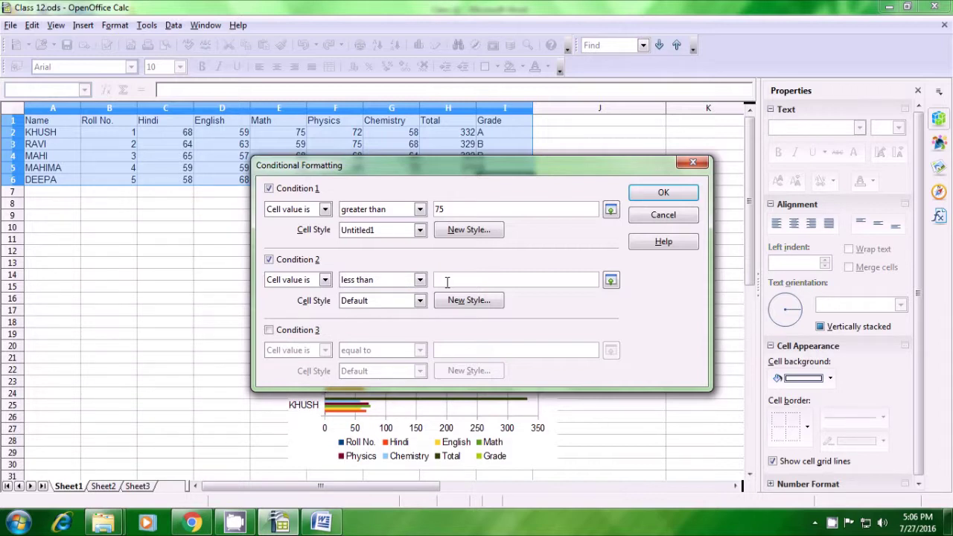
{"action": "type", "text": "75"}
Step: Create style Untitled2 with a Red 3 font colour for the less-than-75 condition
{"action": "left_click", "coordinate": [456, 301]}
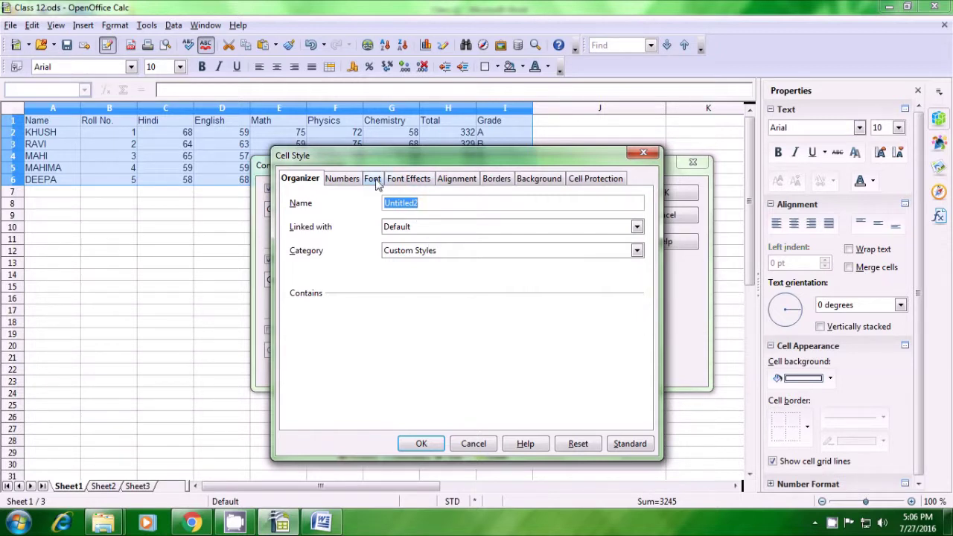
{"action": "left_click", "coordinate": [403, 180]}
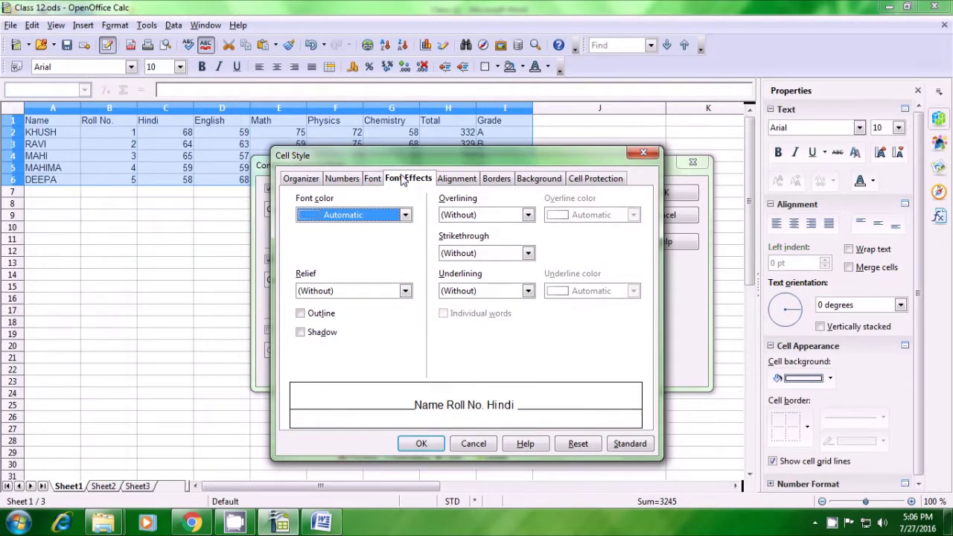
{"action": "left_click", "coordinate": [405, 216]}
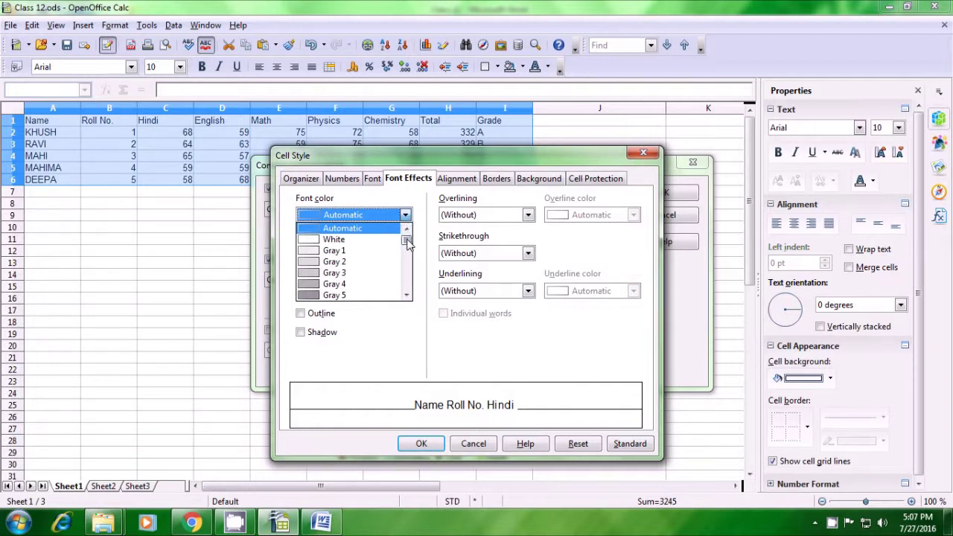
{"action": "scroll", "coordinate": [408, 247], "scroll_direction": "down", "scroll_amount": 4}
{"action": "left_click_drag", "start_coordinate": [408, 247], "coordinate": [411, 258]}
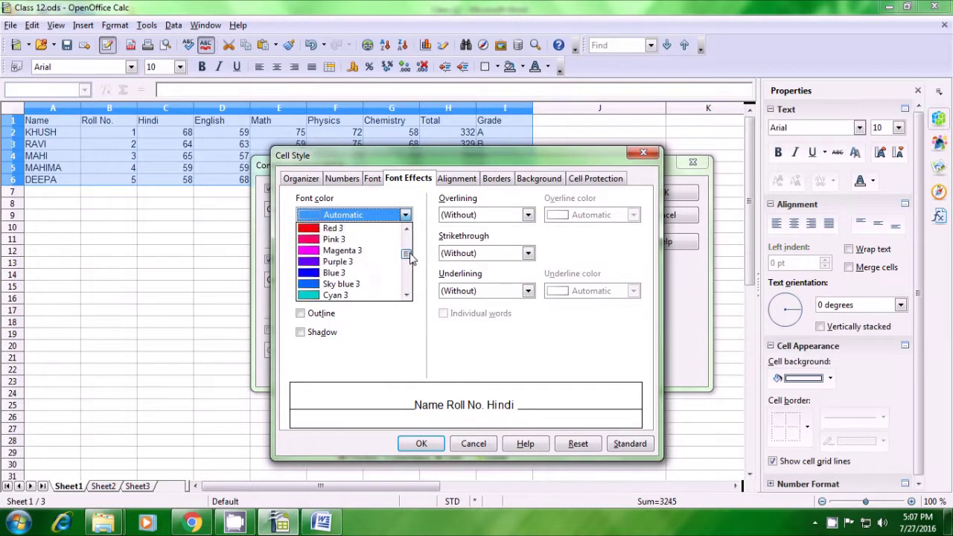
{"action": "left_click", "coordinate": [323, 231]}
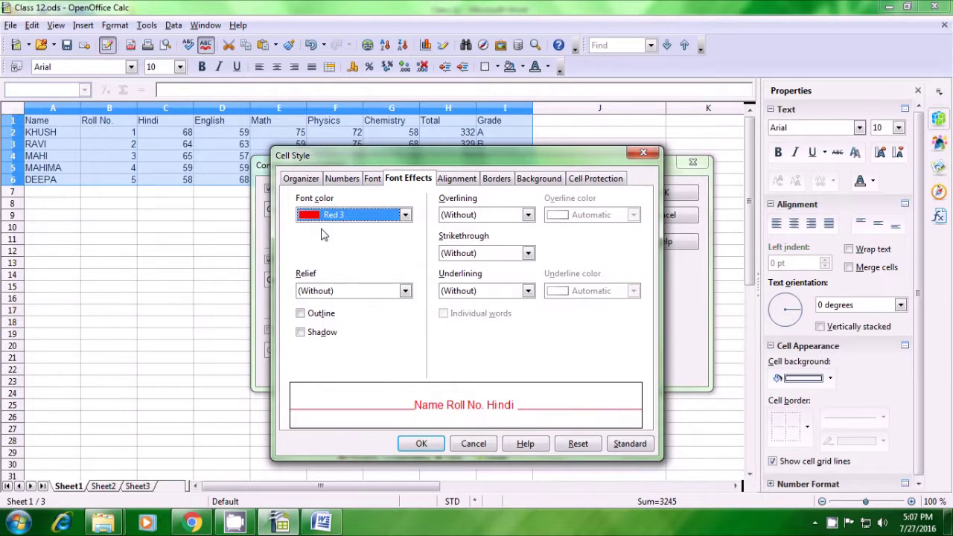
{"action": "left_click", "coordinate": [422, 444]}
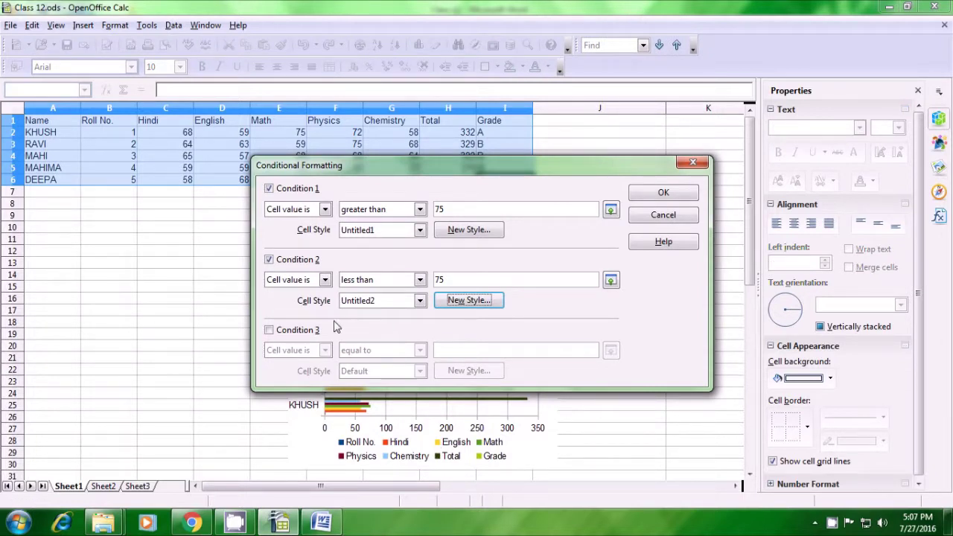
Step: Enable Condition 3 for value 75 with Default style, then apply the formatting
{"action": "left_click", "coordinate": [269, 331]}
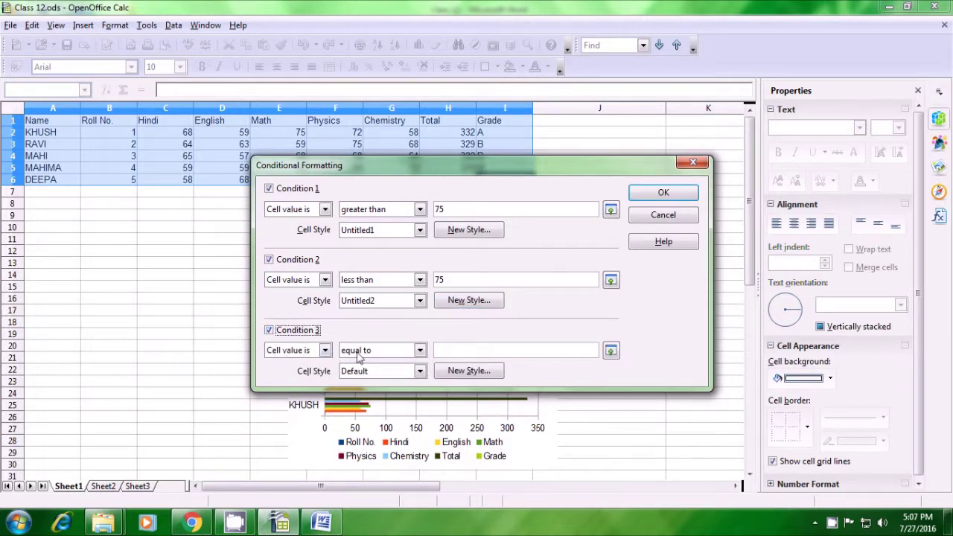
{"action": "left_click", "coordinate": [457, 349]}
{"action": "type", "text": "75"}
{"action": "left_click", "coordinate": [636, 195]}
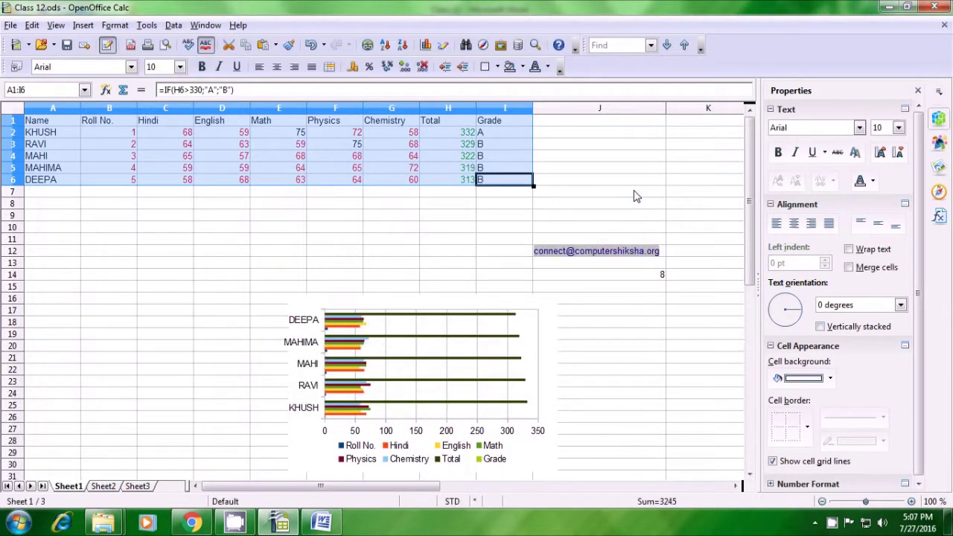
{"action": "left_click", "coordinate": [179, 244]}
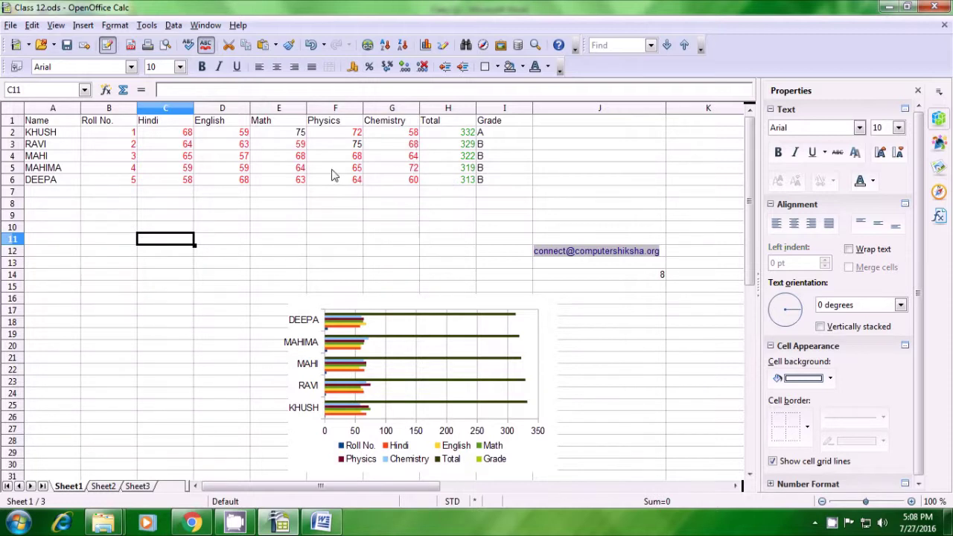
{"action": "left_click", "coordinate": [301, 134]}
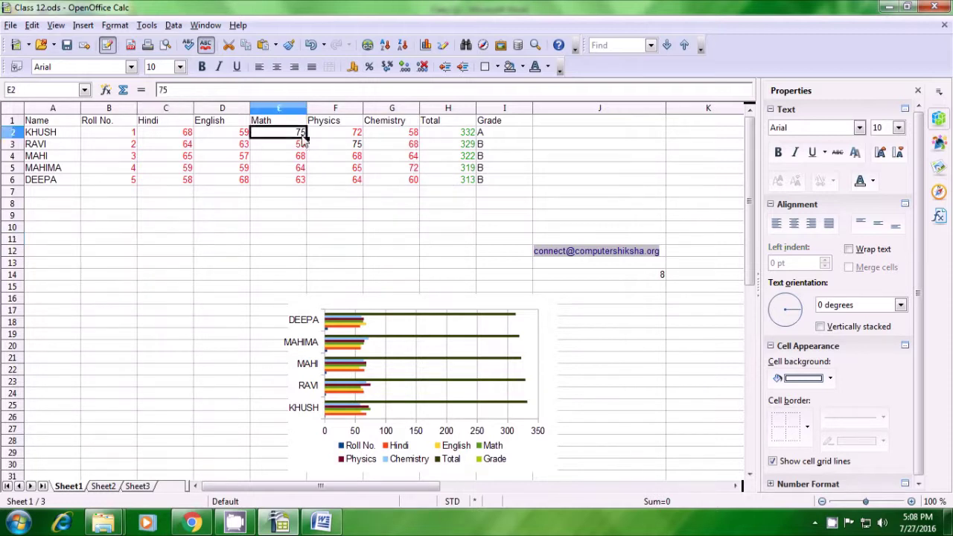
{"action": "left_click", "coordinate": [347, 148]}
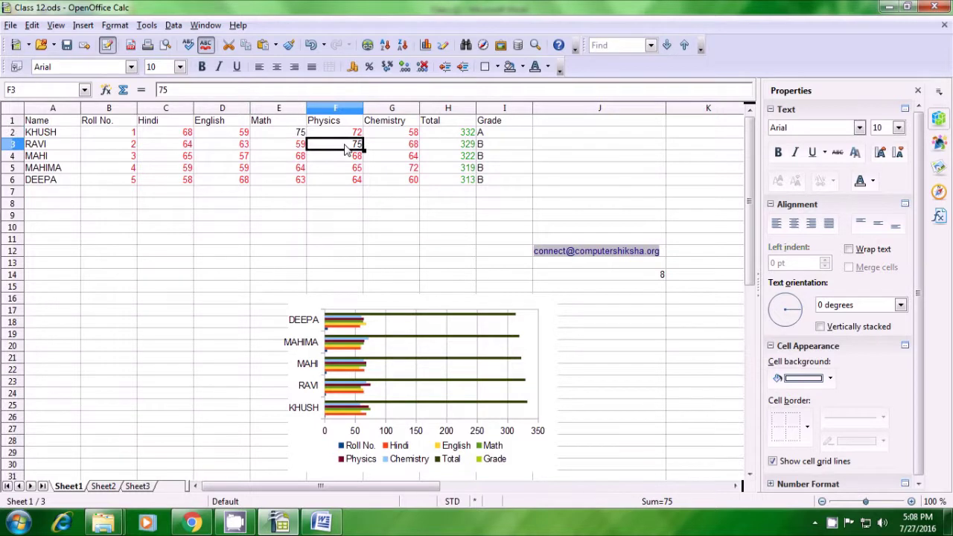
{"action": "left_click", "coordinate": [301, 234]}
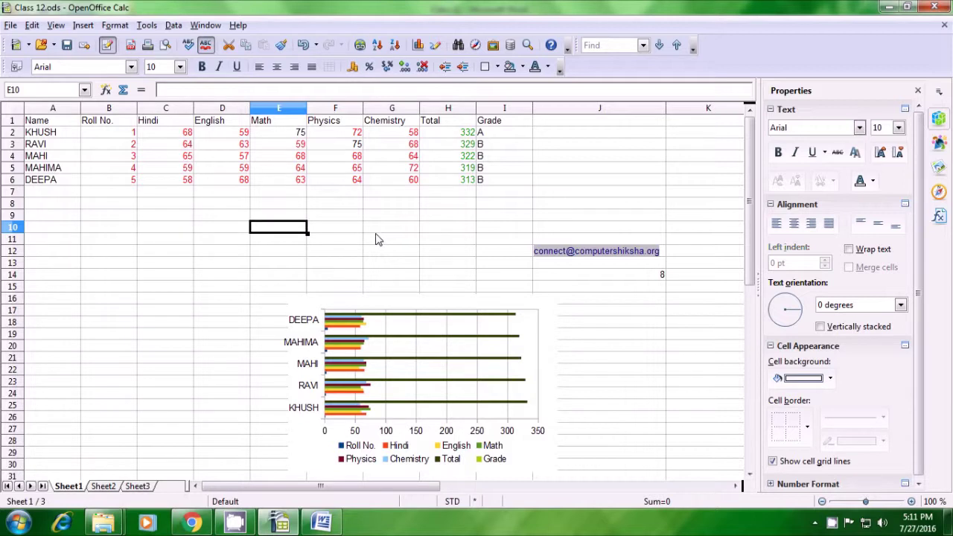
Step: Format header cells A1:I1 in bold Arial Black
{"action": "left_click", "coordinate": [52, 123]}
{"action": "left_click_drag", "start_coordinate": [51, 124], "coordinate": [481, 123]}
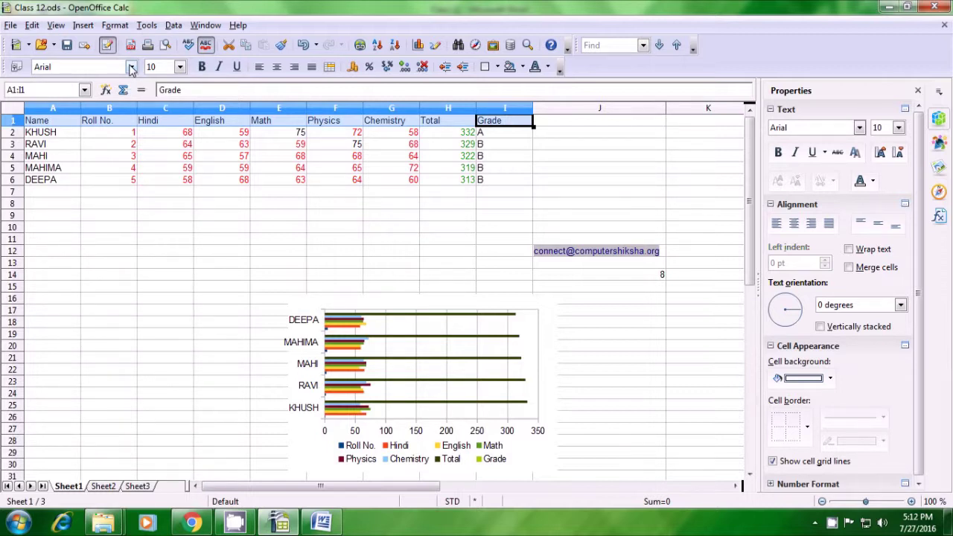
{"action": "left_click", "coordinate": [131, 67]}
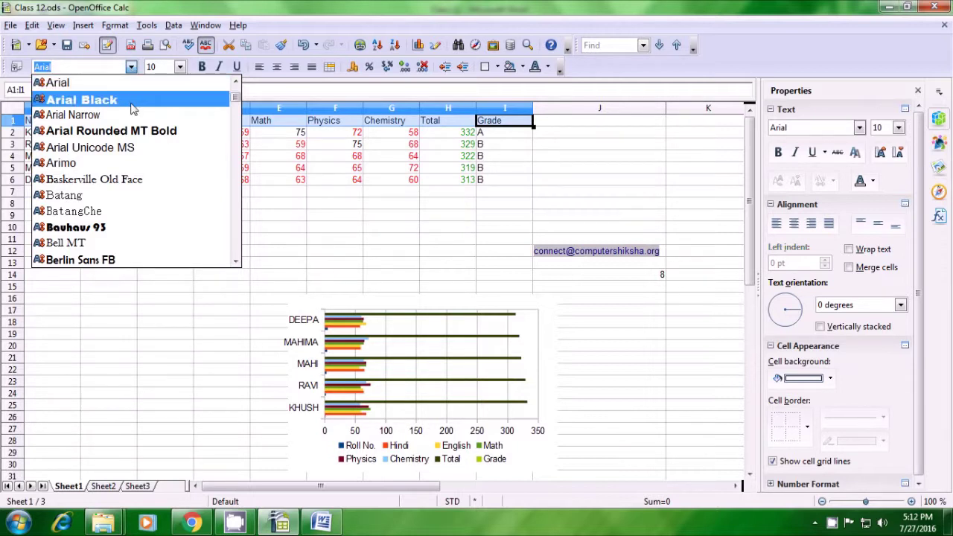
{"action": "left_click", "coordinate": [133, 109]}
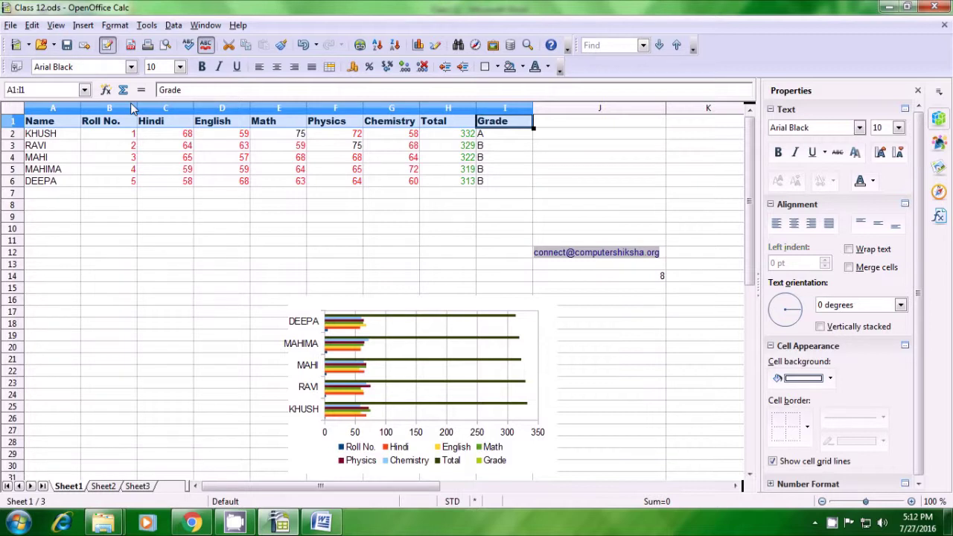
{"action": "left_click", "coordinate": [202, 68]}
{"action": "left_click", "coordinate": [272, 215]}
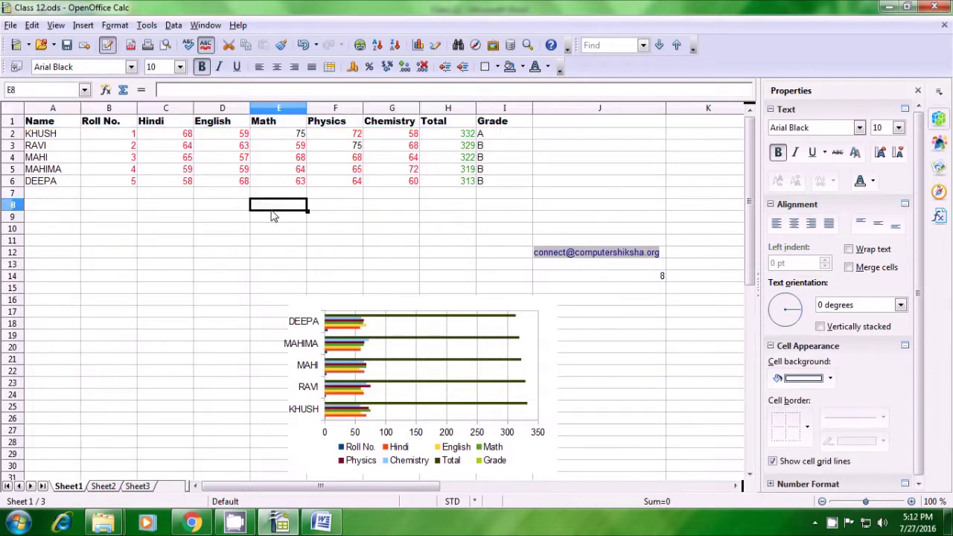
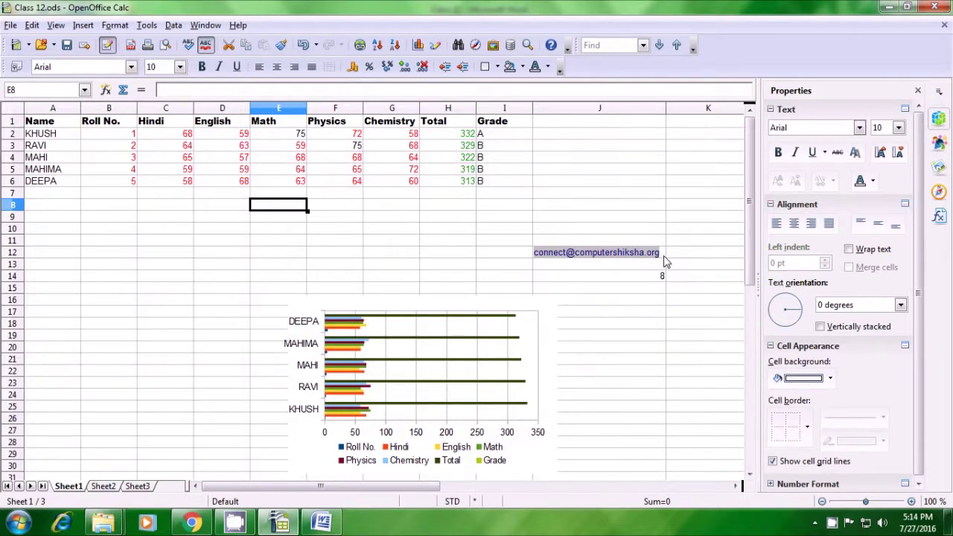
Step: Select the e-mail address in cell J12 and bring up the Data menu
{"action": "left_click", "coordinate": [665, 257]}
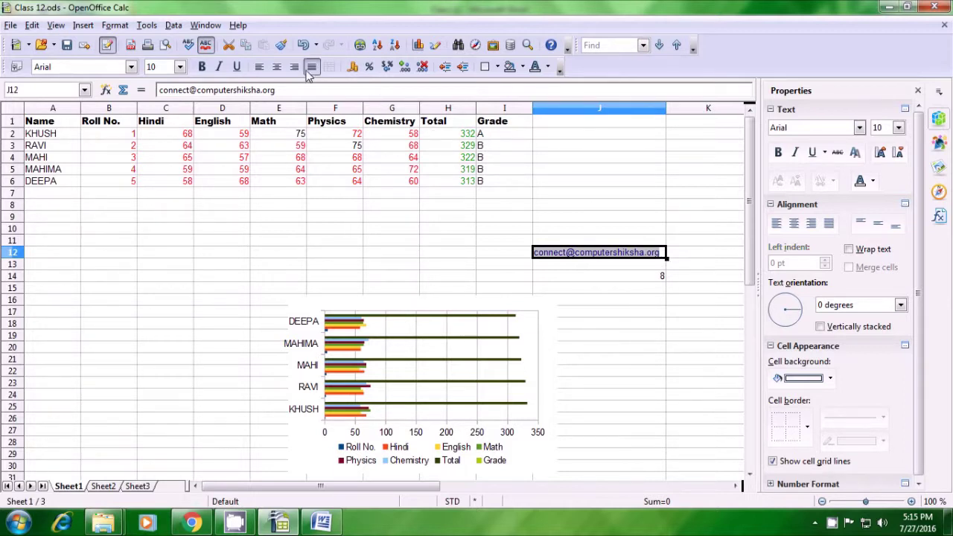
{"action": "left_click", "coordinate": [172, 26]}
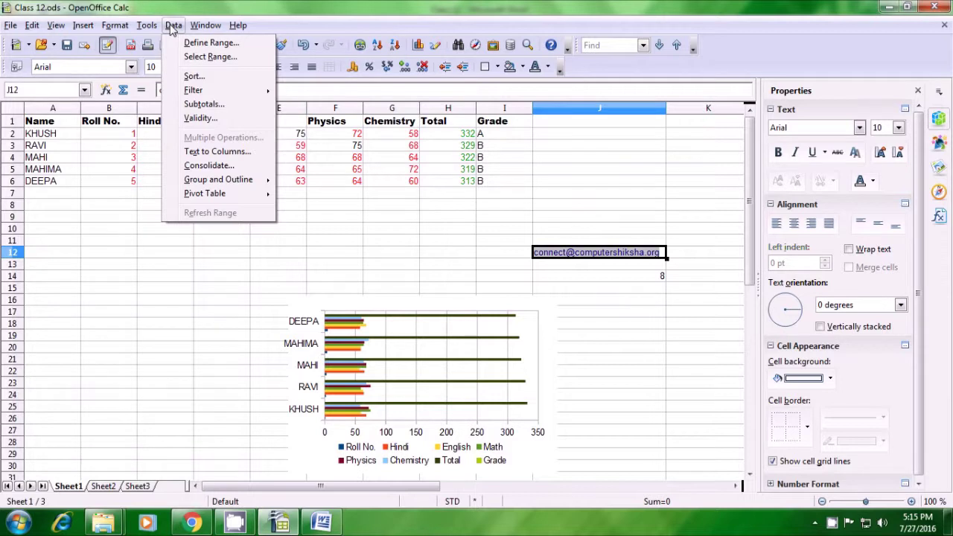
Step: In Text to Columns, replace the Tab separator with Other separators @ and
{"action": "left_click", "coordinate": [201, 152]}
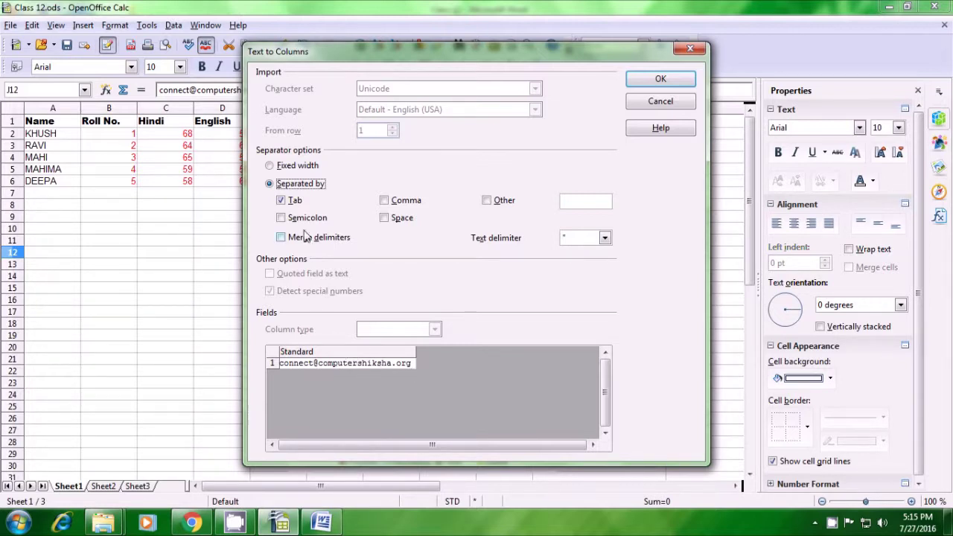
{"action": "left_click", "coordinate": [290, 204]}
{"action": "left_click", "coordinate": [488, 201]}
{"action": "type", "text": "@"}
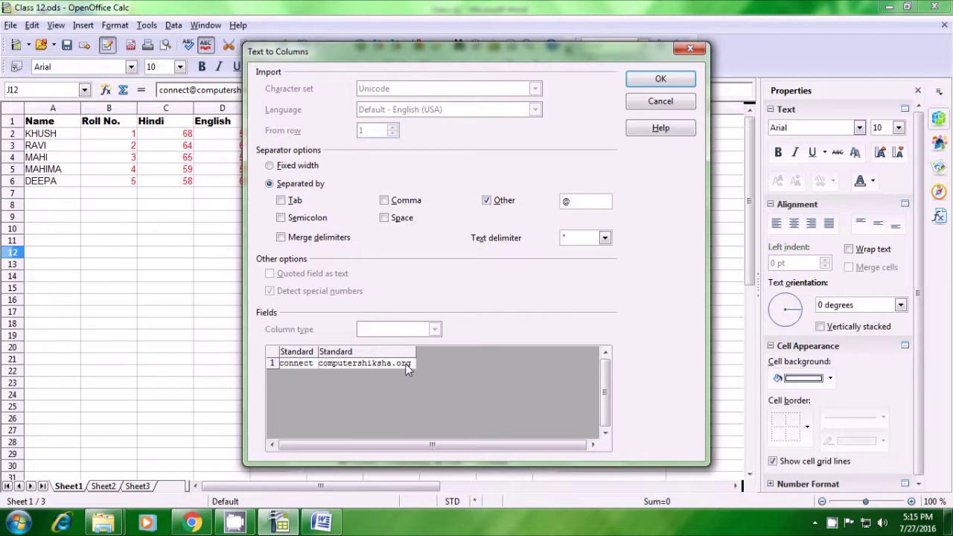
{"action": "type", "text": ".."}
{"action": "left_click", "coordinate": [660, 79]}
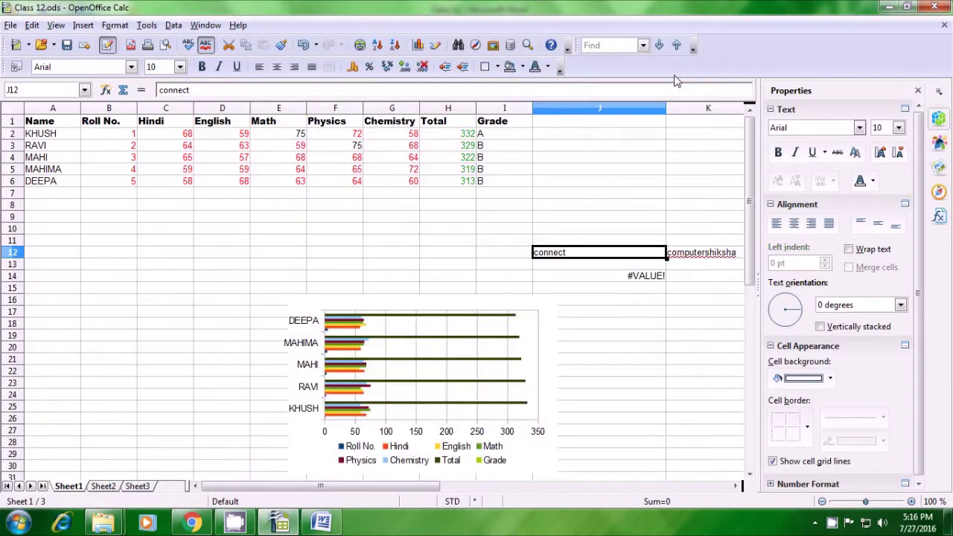
{"action": "left_click", "coordinate": [585, 302]}
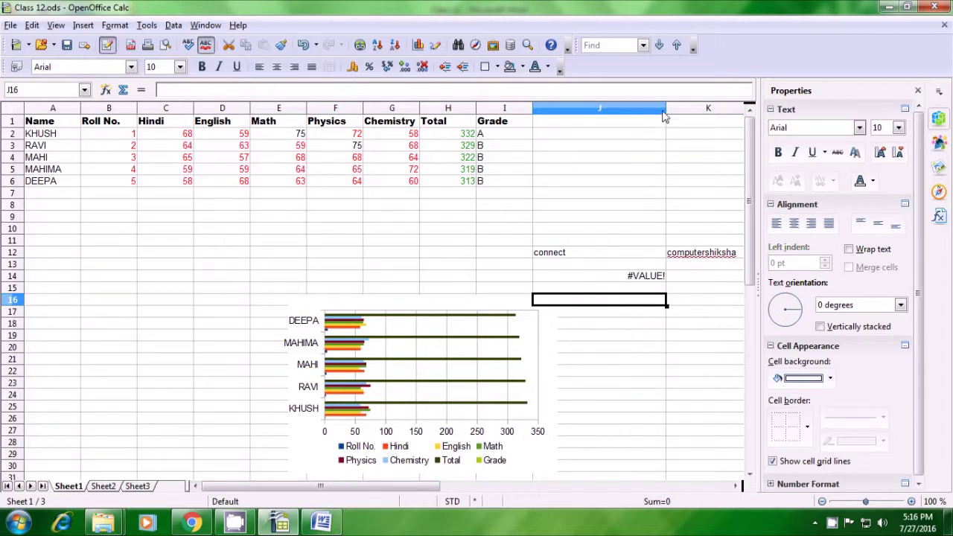
{"action": "left_click_drag", "start_coordinate": [666, 108], "coordinate": [666, 108]}
{"action": "double_click", "coordinate": [666, 108]}
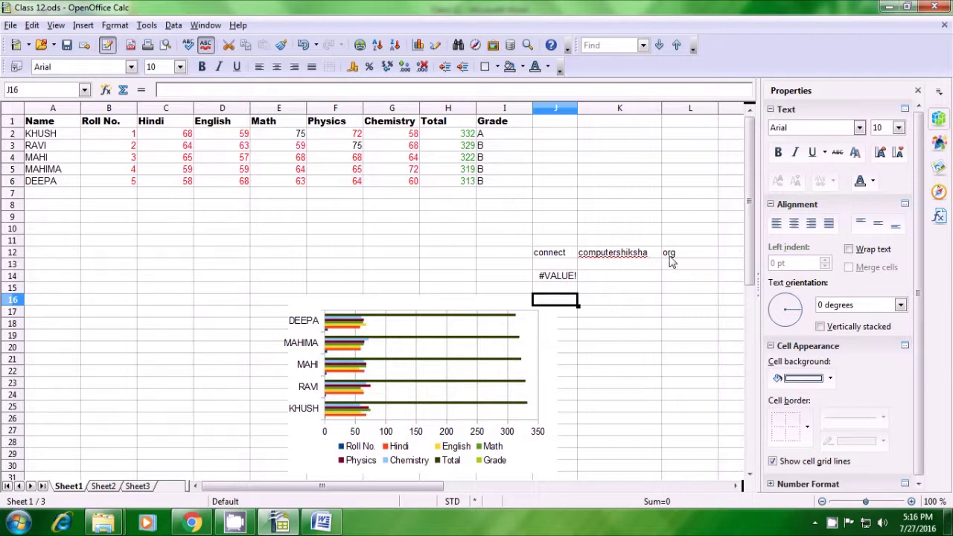
{"action": "left_click", "coordinate": [505, 267]}
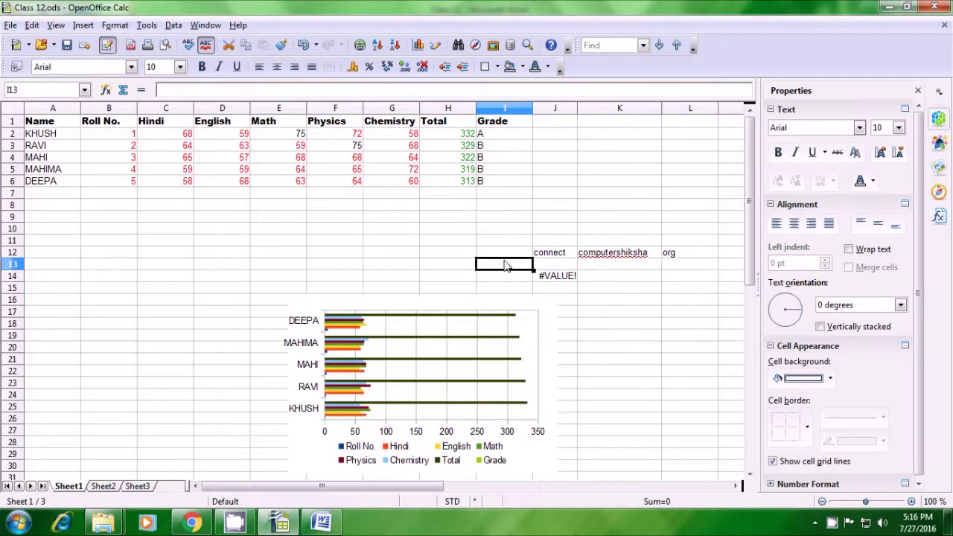